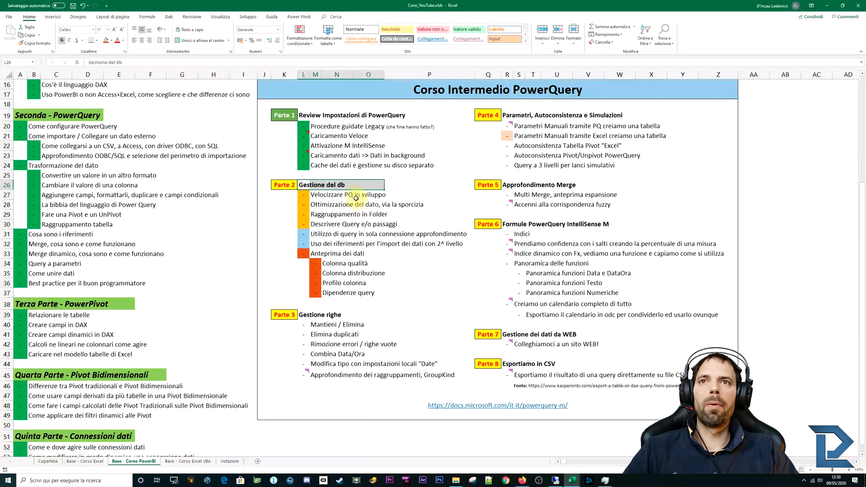
# Review the Parte 1 and Parte 2 topics of the Corso Intermedio PowerQuery outline, ending on Velocizzare PQ in sviluppo.
pyautogui.click(292, 197)
pyautogui.moveTo(293, 202); pyautogui.dragTo(293, 224)
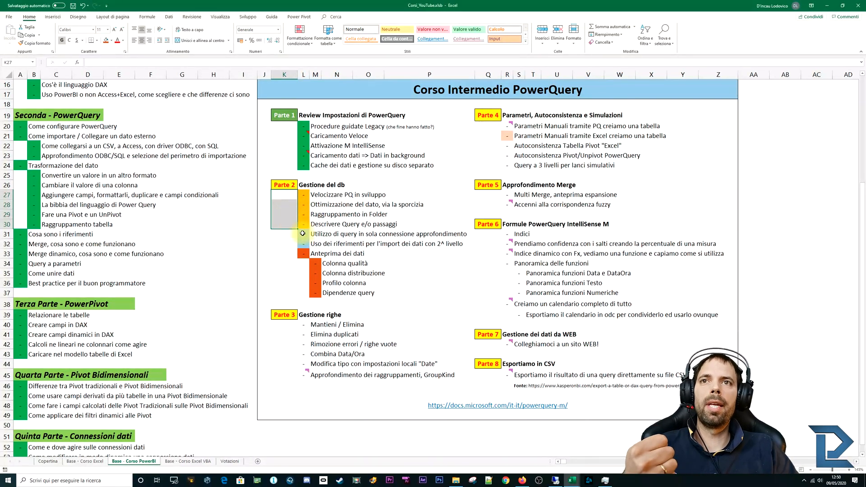
pyautogui.moveTo(303, 234); pyautogui.dragTo(304, 244)
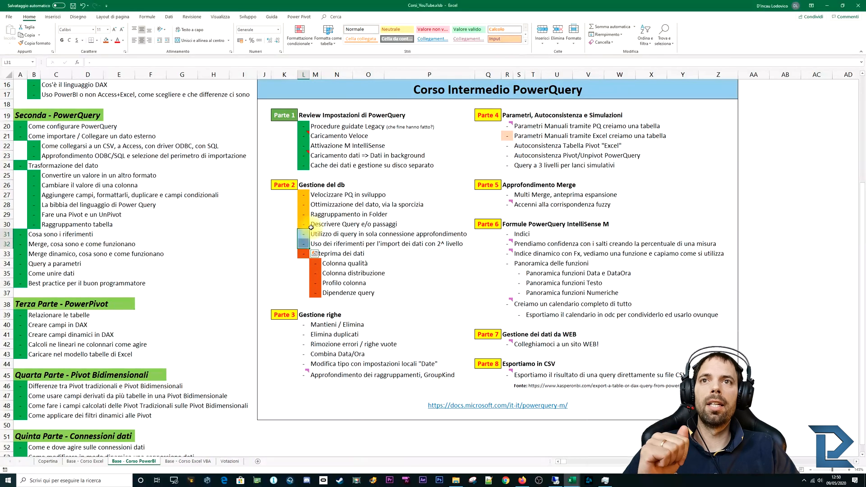
pyautogui.moveTo(285, 253); pyautogui.dragTo(384, 295)
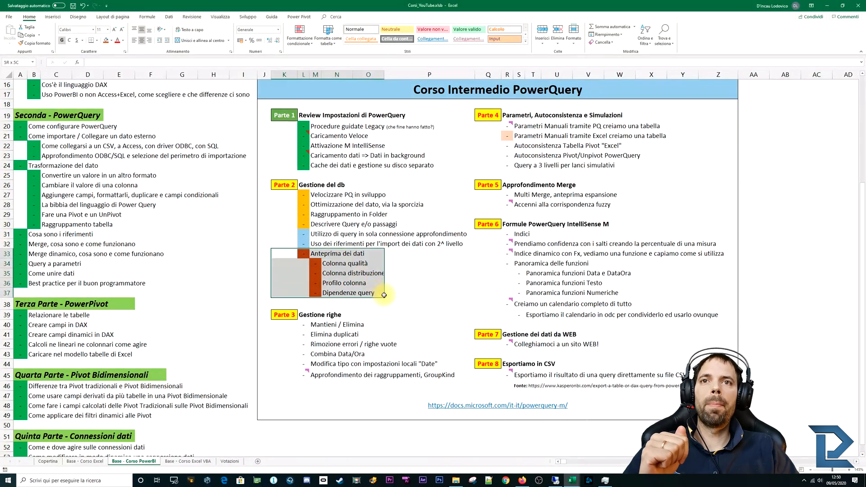
pyautogui.click(404, 284)
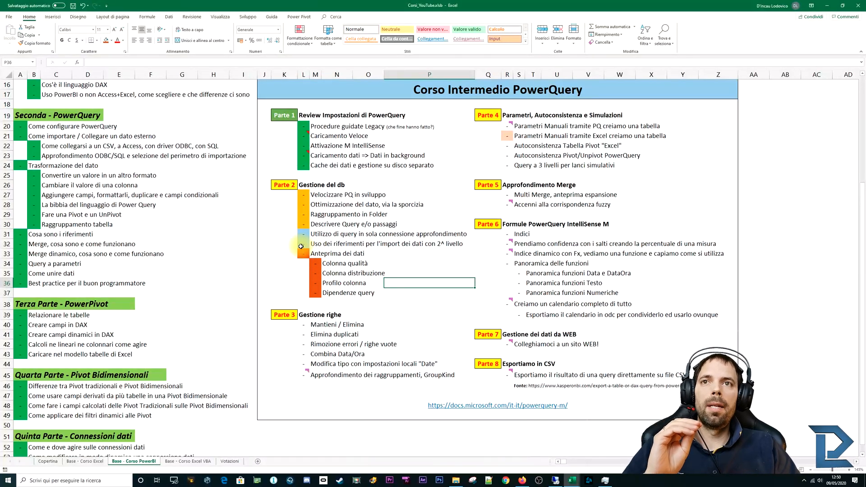
pyautogui.click(285, 253)
pyautogui.click(303, 196)
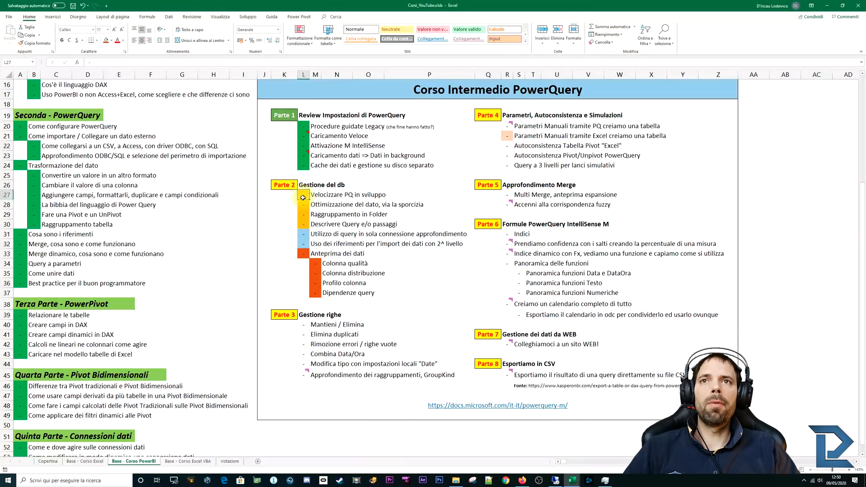
pyautogui.moveTo(310, 127); pyautogui.dragTo(392, 171)
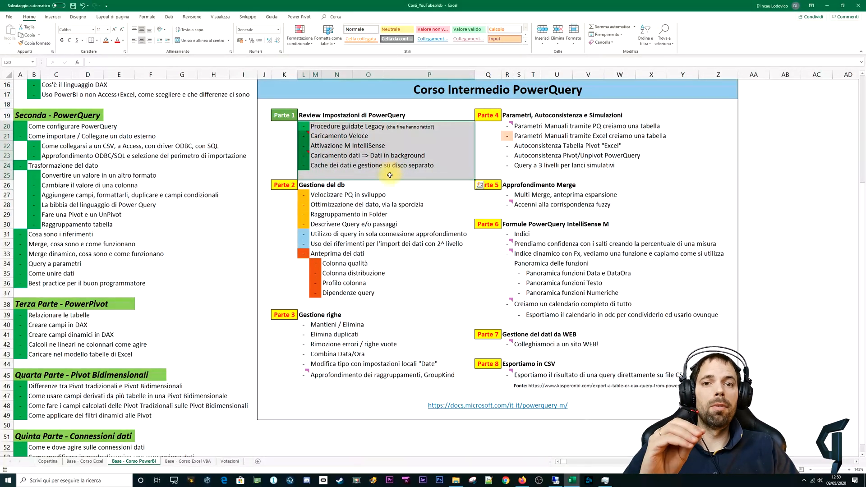
pyautogui.click(374, 156)
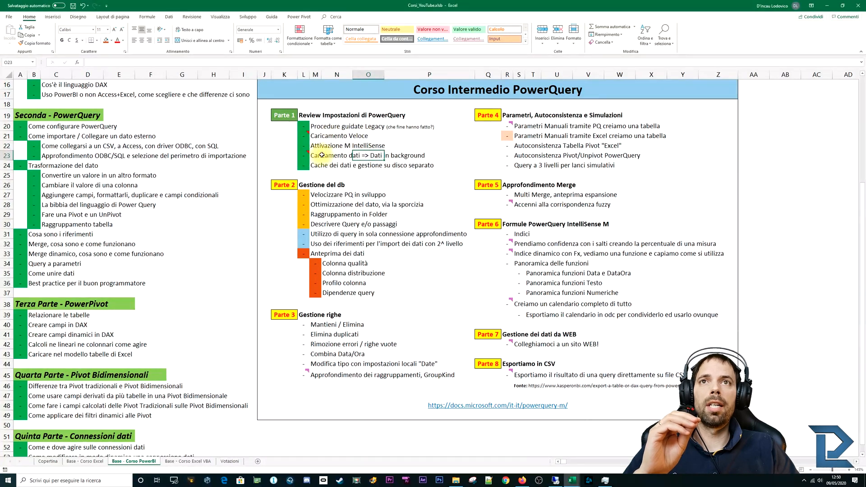
pyautogui.moveTo(322, 155); pyautogui.dragTo(415, 155)
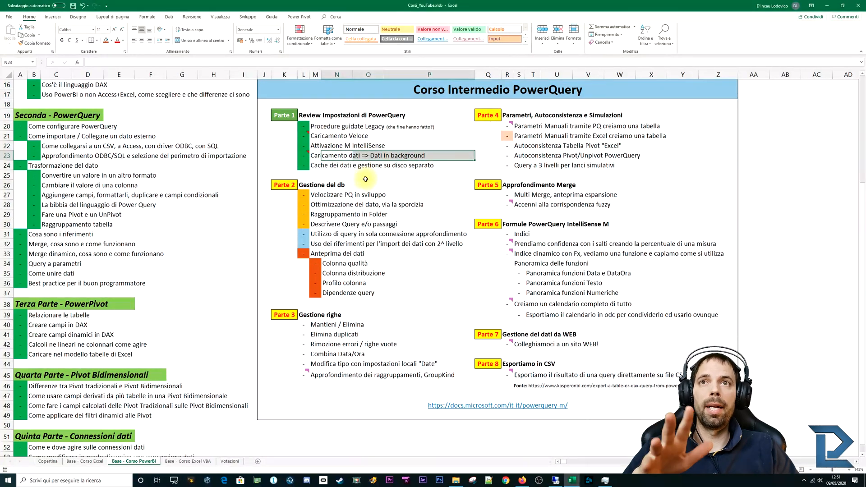
pyautogui.moveTo(302, 194); pyautogui.dragTo(370, 191)
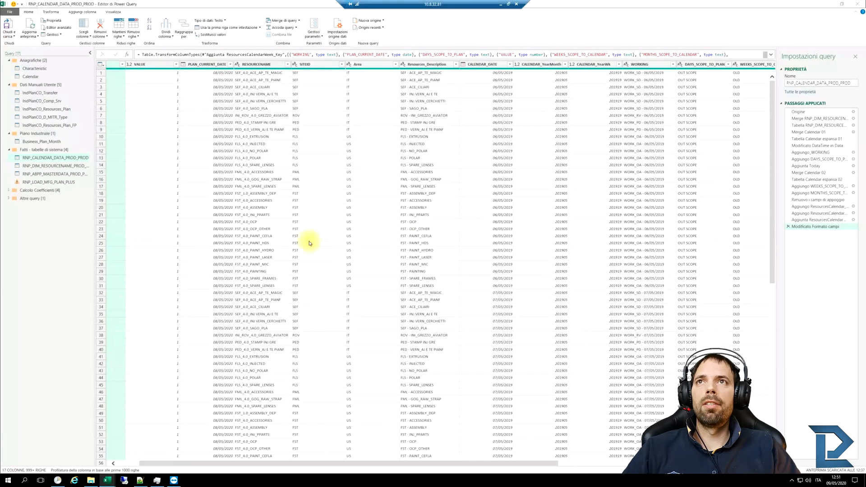
# Filter the PATTERNSEQ column to 20190506 right after the Origine step of the RNP_CALENDAR_DATA_PROD_PROD query.
pyautogui.click(298, 243)
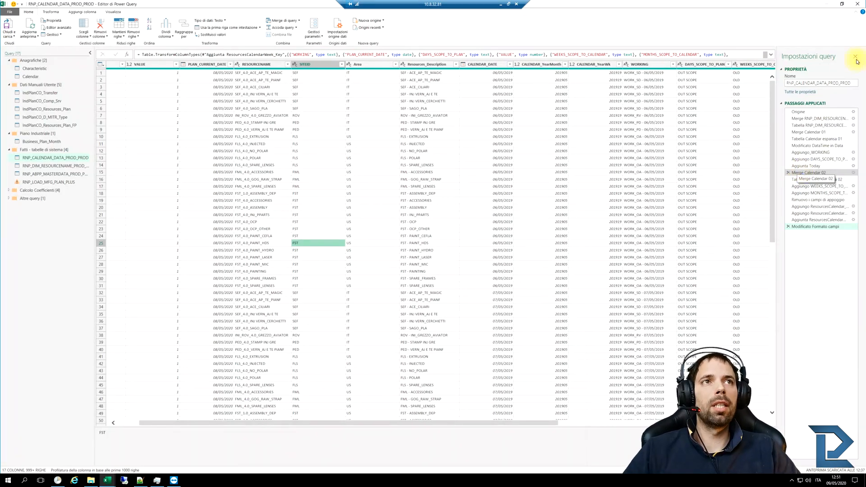
pyautogui.click(806, 113)
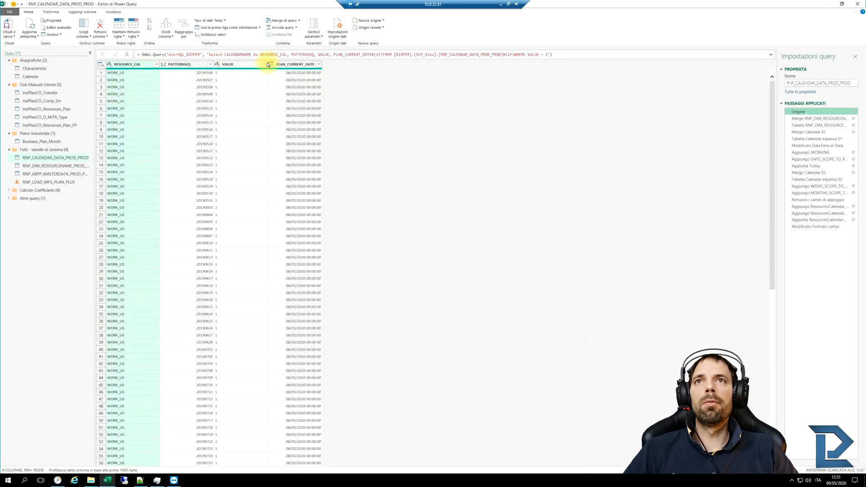
pyautogui.click(210, 64)
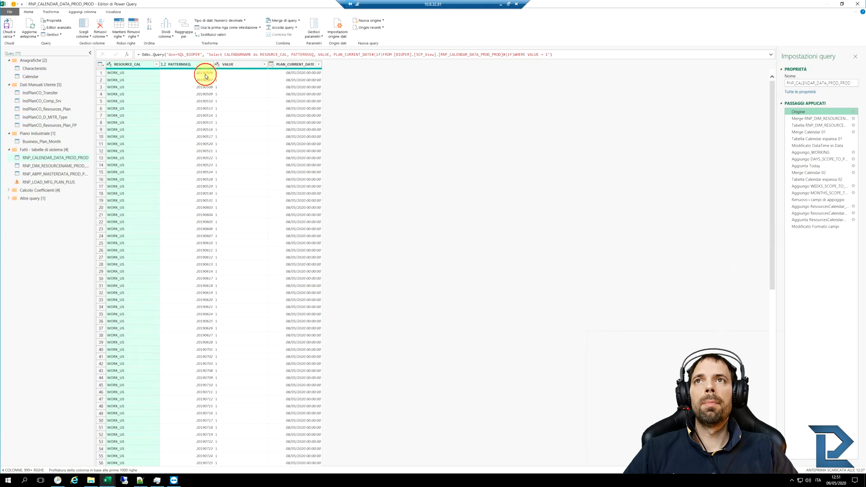
pyautogui.click(115, 135)
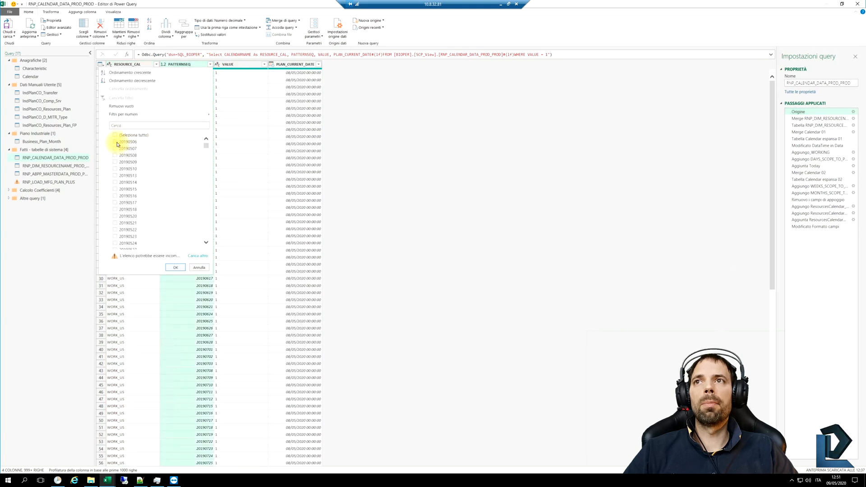
pyautogui.click(115, 142)
pyautogui.click(174, 269)
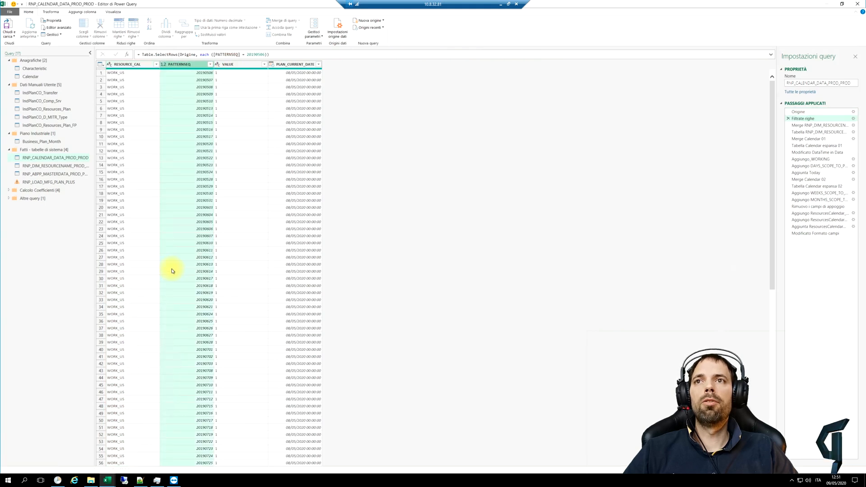
# Filter the RESOURCE_CAL column to DIST_A5 within the same row-filter step.
pyautogui.click(156, 65)
pyautogui.click(68, 135)
pyautogui.click(61, 142)
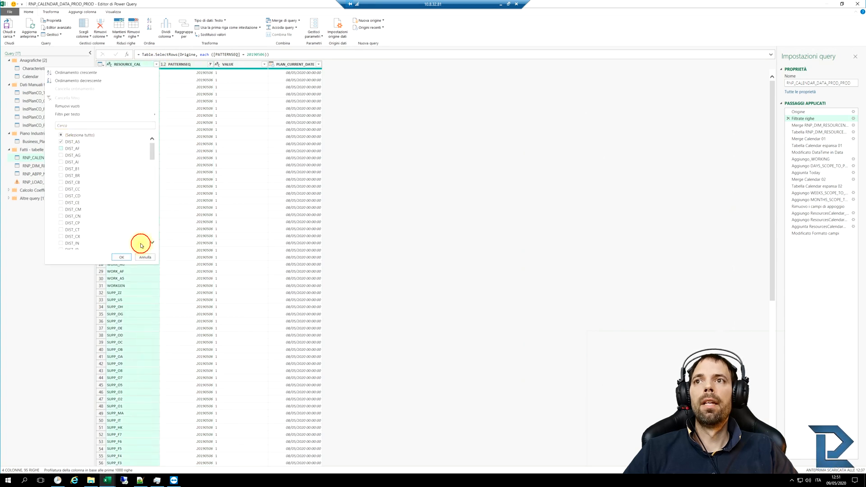
pyautogui.press('Return')
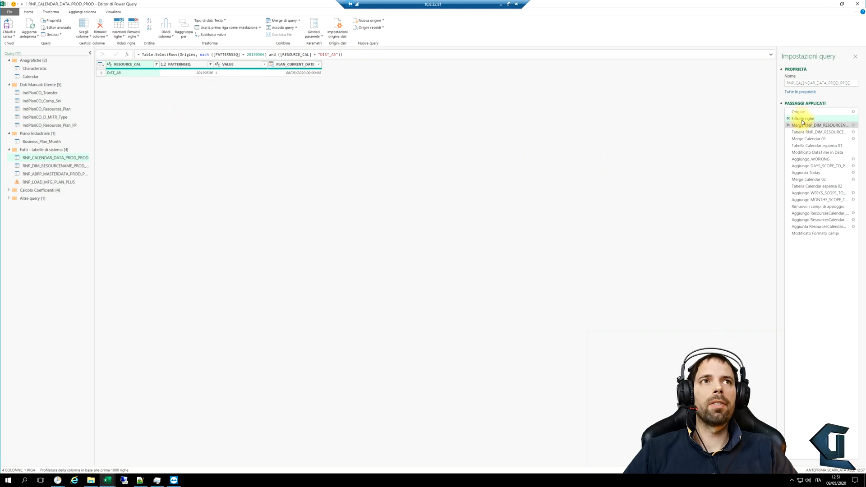
# Examine how the filter affects the later applied steps, from Modificato Formato campi back to Merge Calendar 01.
pyautogui.click(801, 233)
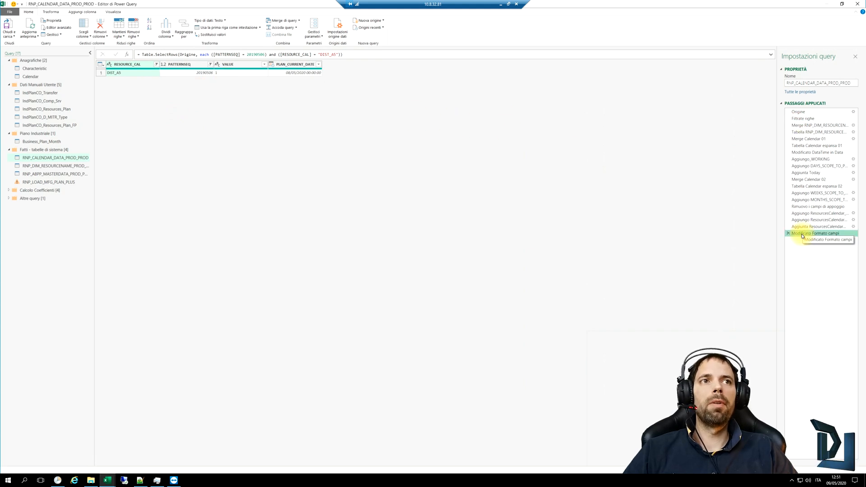
pyautogui.click(812, 220)
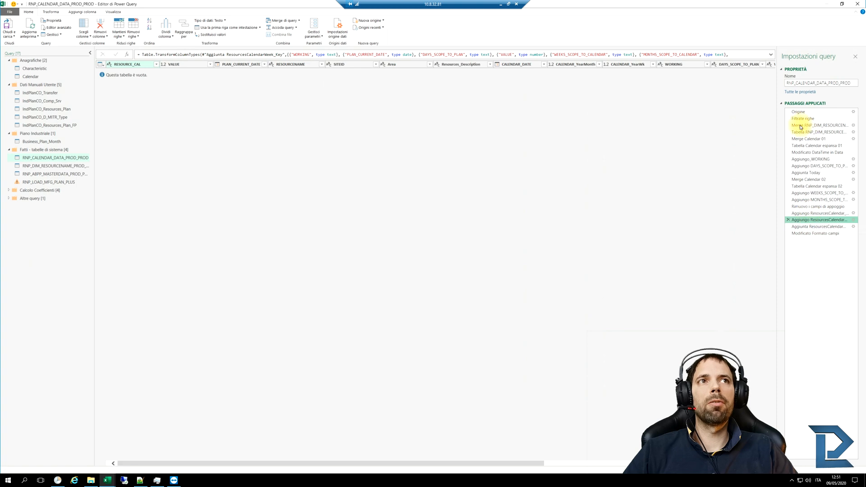
pyautogui.click(811, 165)
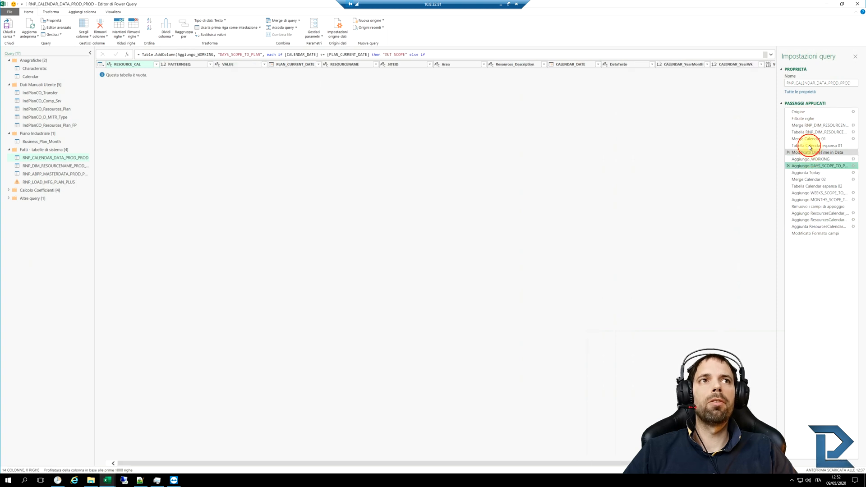
pyautogui.click(807, 140)
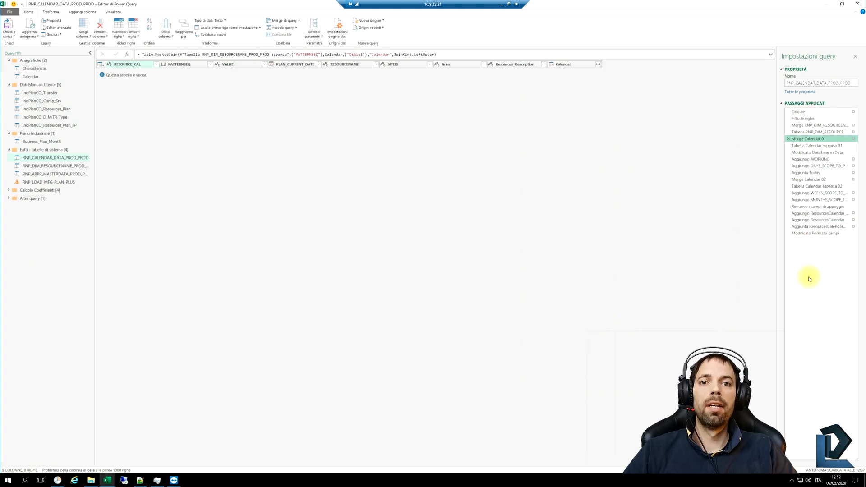
# Delete the Filtrate righe step from the query and return to the final step, Modificato Formato campi.
pyautogui.click(802, 119)
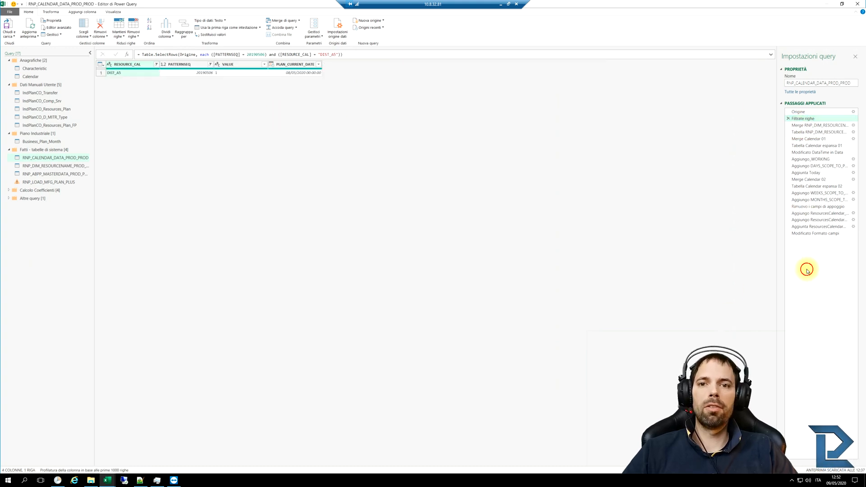
pyautogui.click(788, 119)
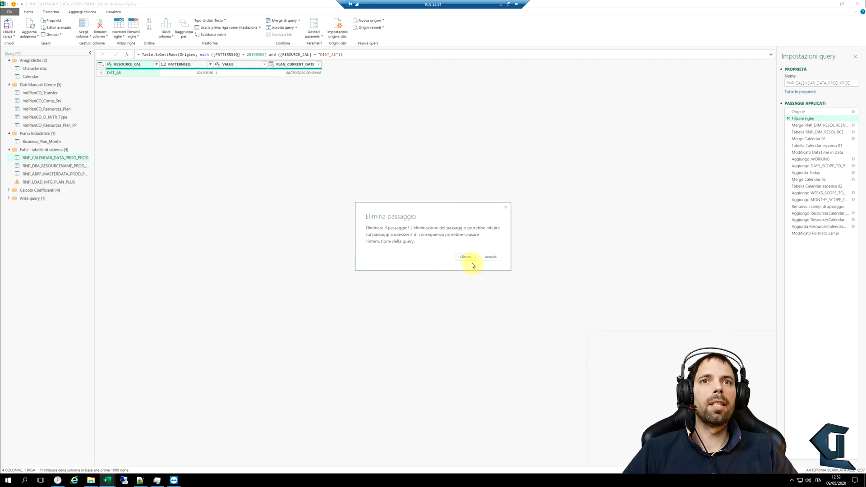
pyautogui.click(470, 259)
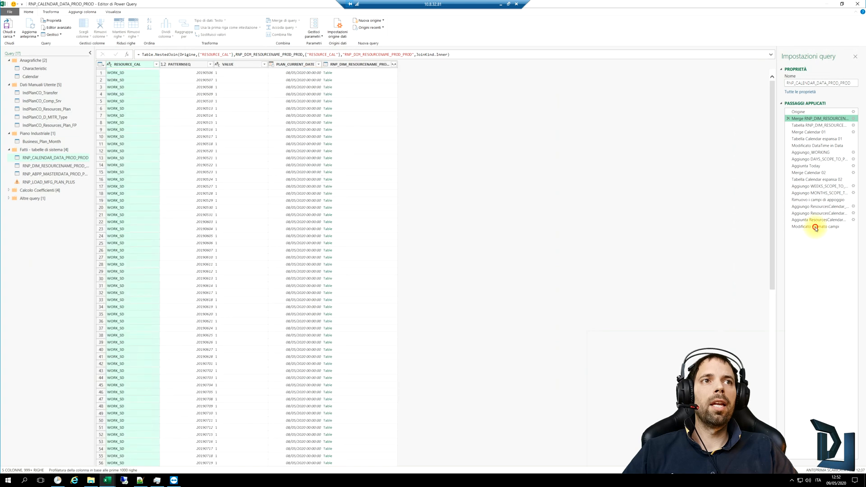
pyautogui.click(816, 226)
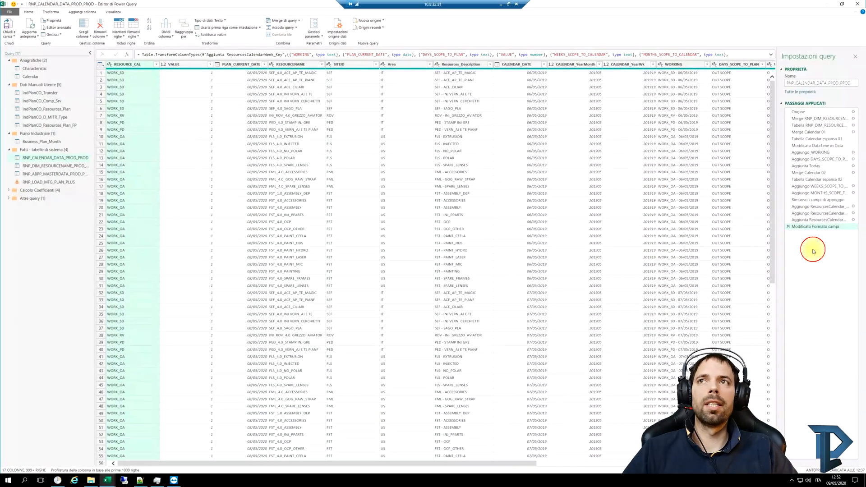
# Switch back to the Excel course outline and highlight the topic "Ottimizzazione del dato, via la sporcizia".
pyautogui.click(501, 5)
pyautogui.moveTo(337, 206); pyautogui.dragTo(298, 206)
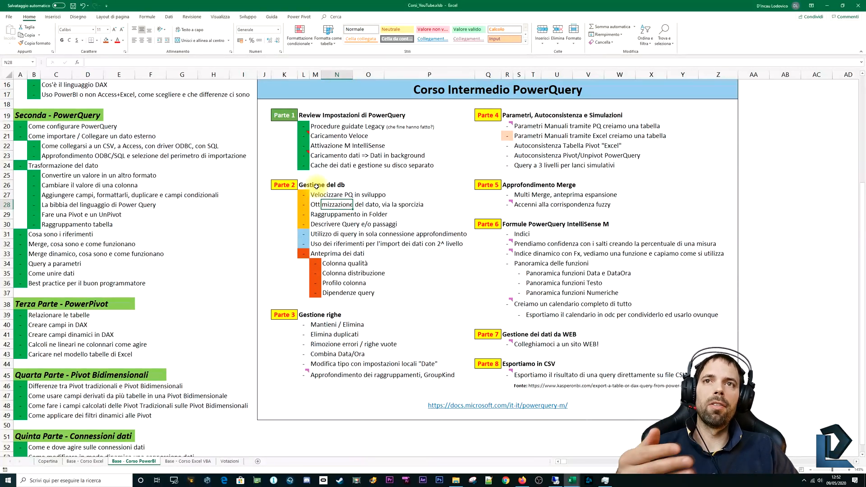
pyautogui.moveTo(317, 157); pyautogui.dragTo(392, 158)
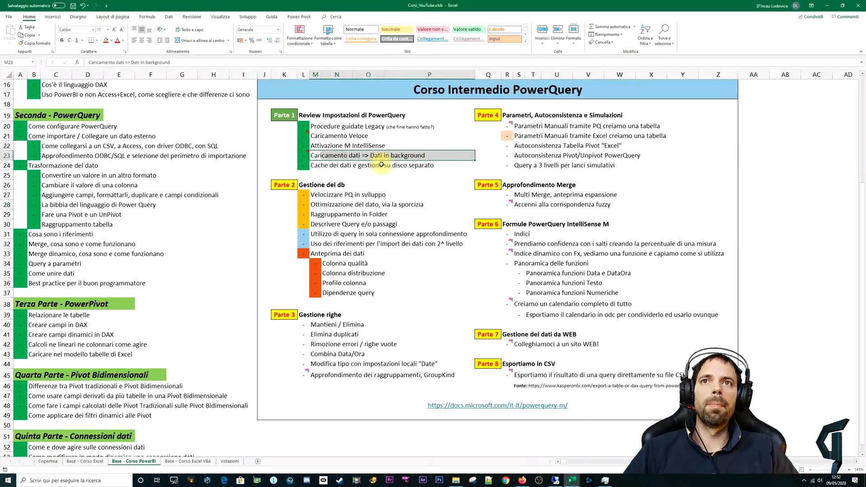
pyautogui.moveTo(303, 204); pyautogui.dragTo(395, 221)
pyautogui.click(331, 204)
pyautogui.moveTo(303, 205); pyautogui.dragTo(409, 205)
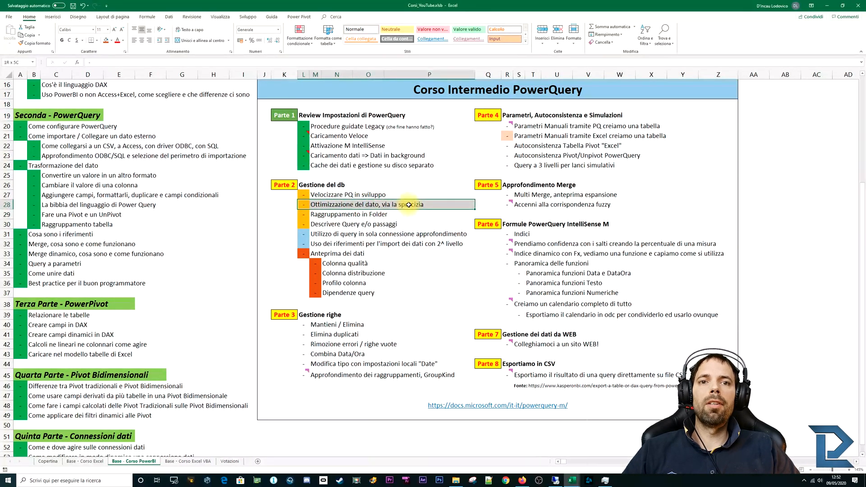
# Return to the Power Query editor and examine the columns of the RNP_CALENDAR_DATA_PROD_PROD table.
pyautogui.click(556, 481)
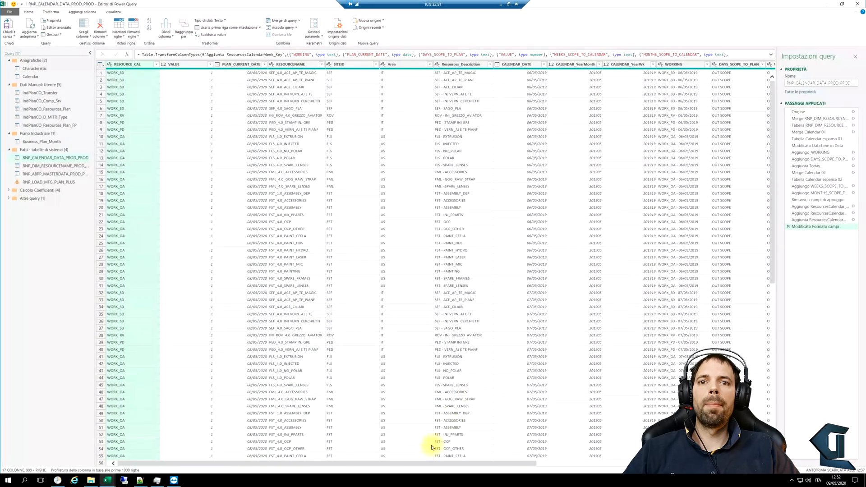
pyautogui.moveTo(420, 463); pyautogui.dragTo(458, 462)
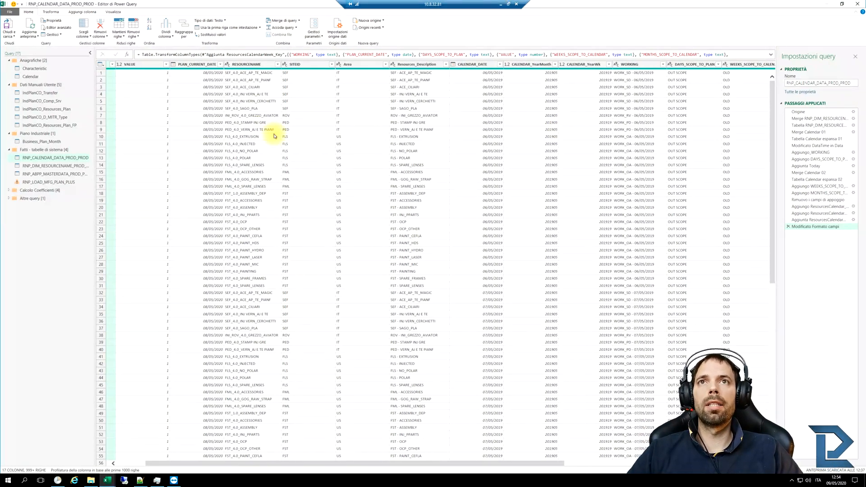
# Switch to the Excel course outline and highlight the topic "Raggruppamento in Folder".
pyautogui.click(500, 3)
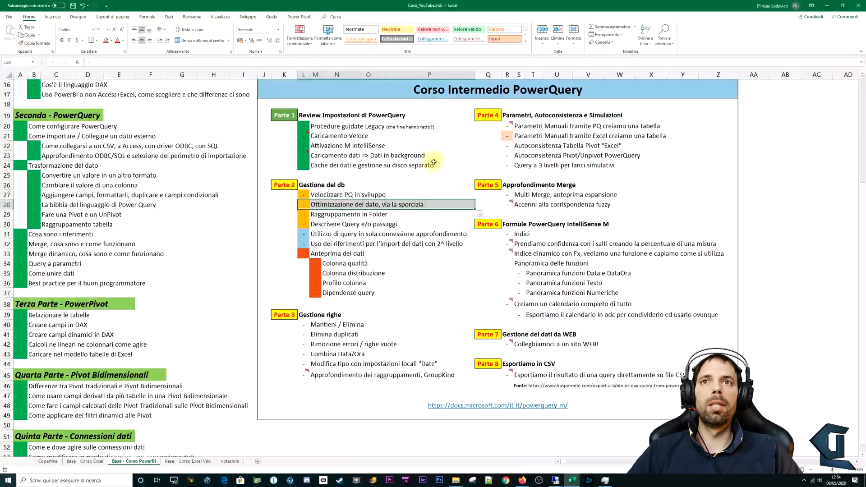
pyautogui.click(355, 216)
pyautogui.moveTo(305, 216); pyautogui.dragTo(471, 215)
# Switch to the Power Query editor and collapse the Anagrafiche, Dati Manuali Utente, Piano Industriale and Fatti - tabelle di sistema query groups.
pyautogui.click(563, 479)
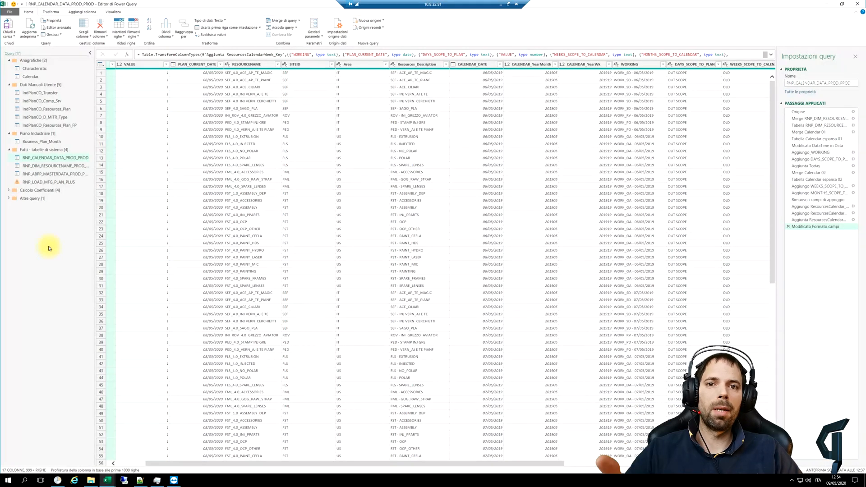
pyautogui.click(37, 252)
pyautogui.click(48, 256)
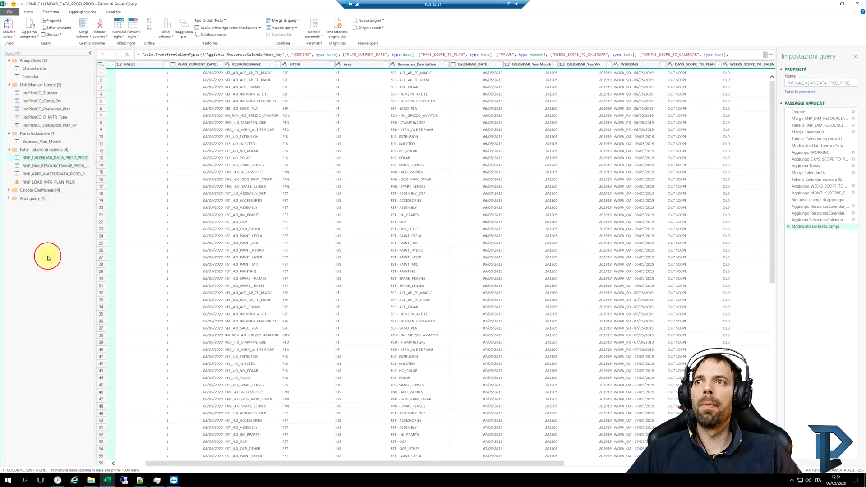
pyautogui.click(10, 86)
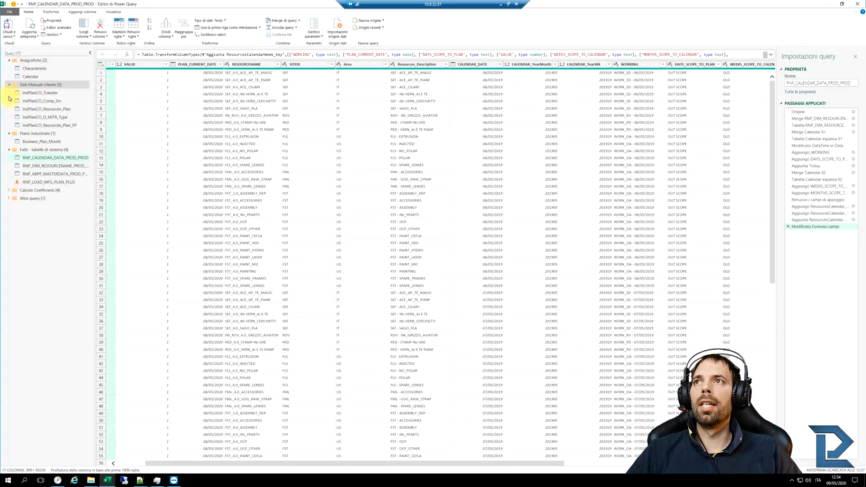
pyautogui.click(10, 92)
pyautogui.click(8, 103)
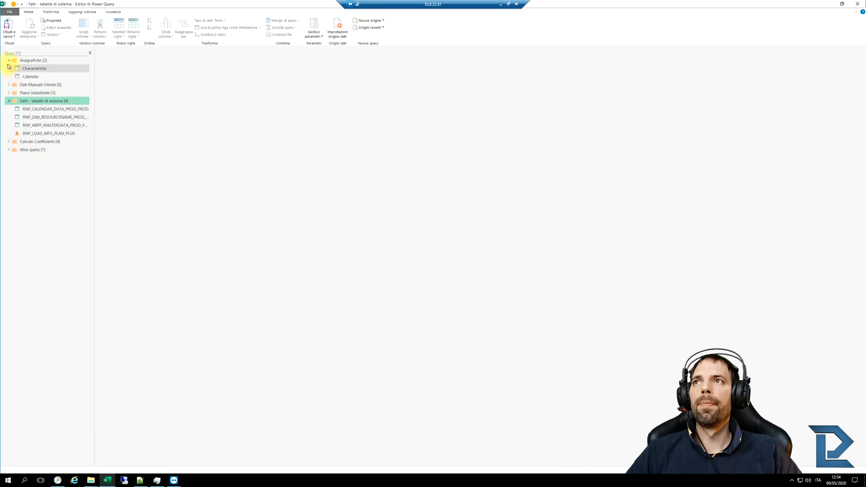
pyautogui.click(8, 60)
pyautogui.click(9, 85)
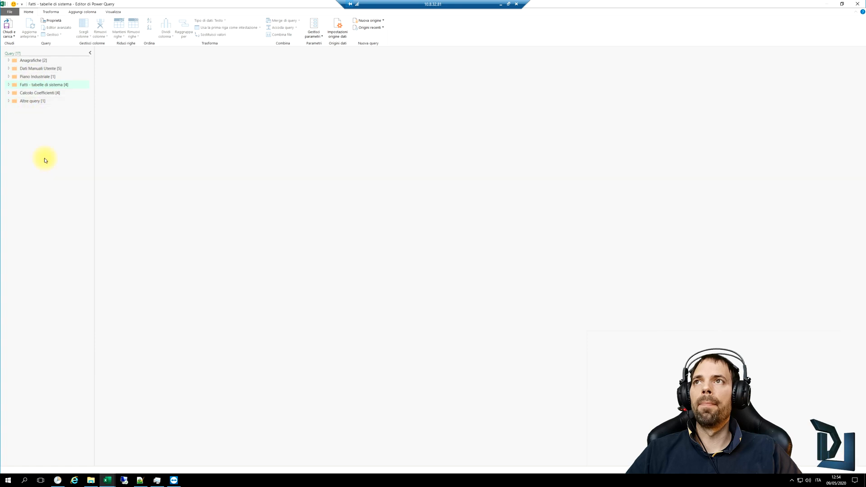
# Expand the Anagrafiche, Dati Manuali Utente, Piano Industriale, Fatti - tabelle di sistema and Altre query groups and select the Measure query.
pyautogui.click(9, 60)
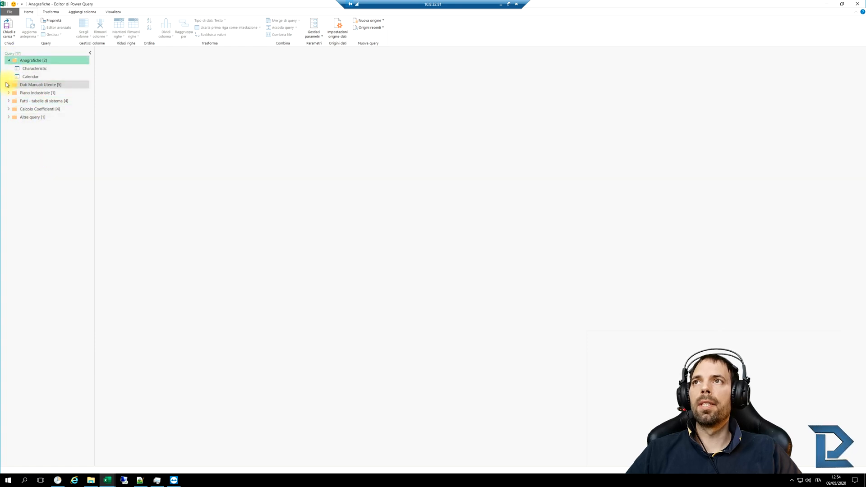
pyautogui.click(8, 84)
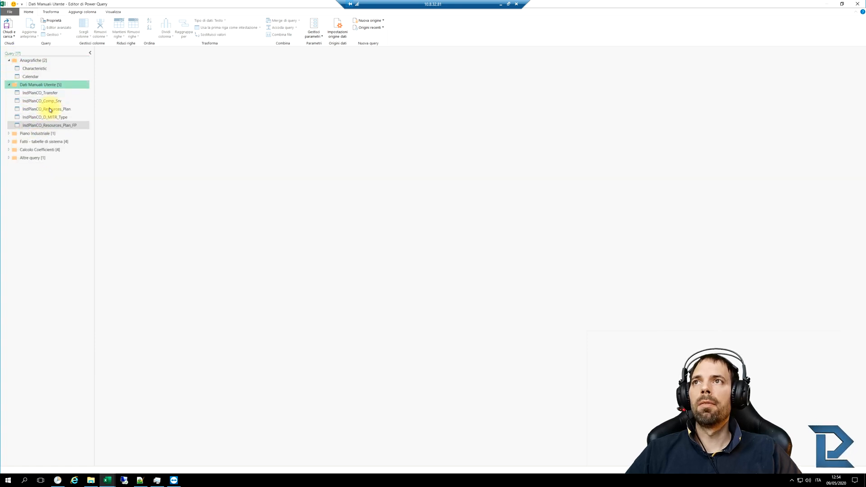
pyautogui.click(9, 134)
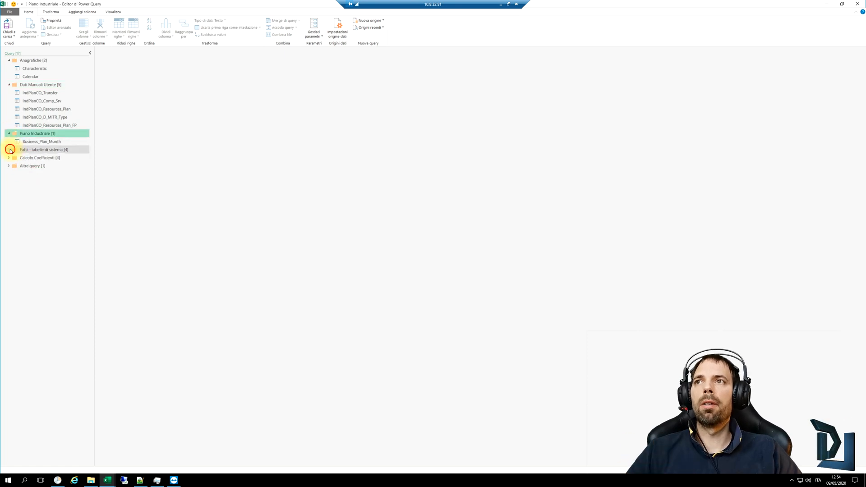
pyautogui.click(9, 150)
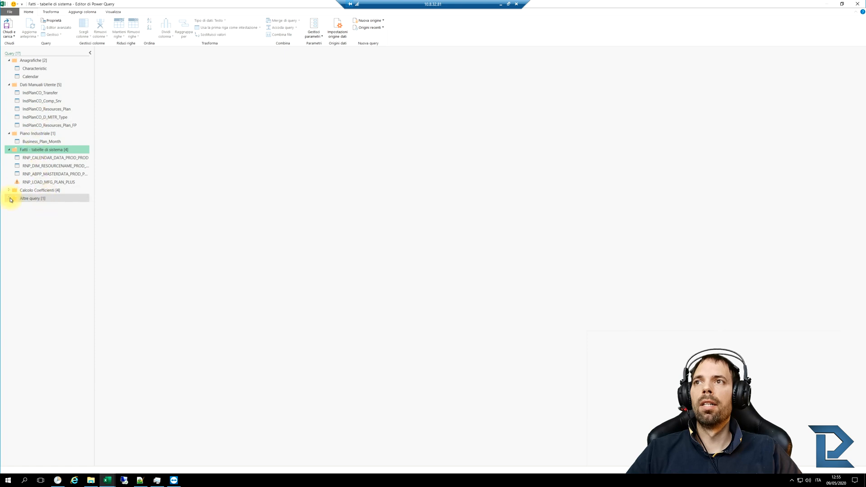
pyautogui.doubleClick(29, 199)
pyautogui.click(33, 206)
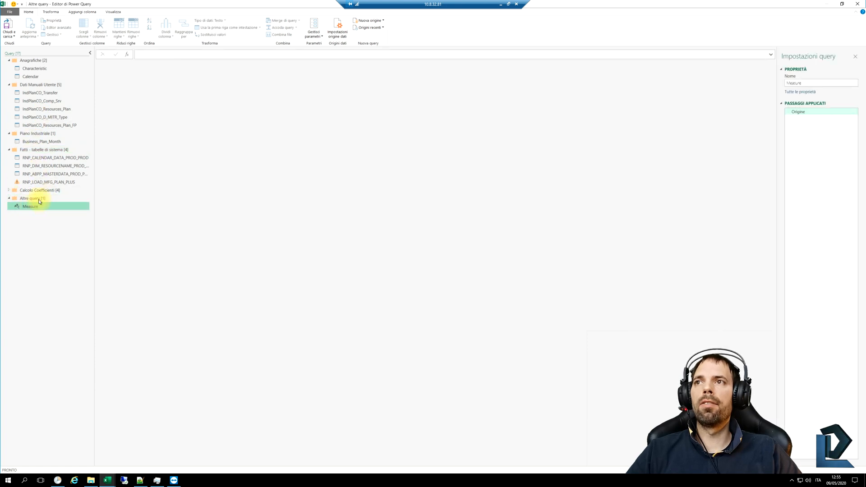
# Create a new query group named "Cartella test" with placeholder text as its description.
pyautogui.rightClick(32, 208)
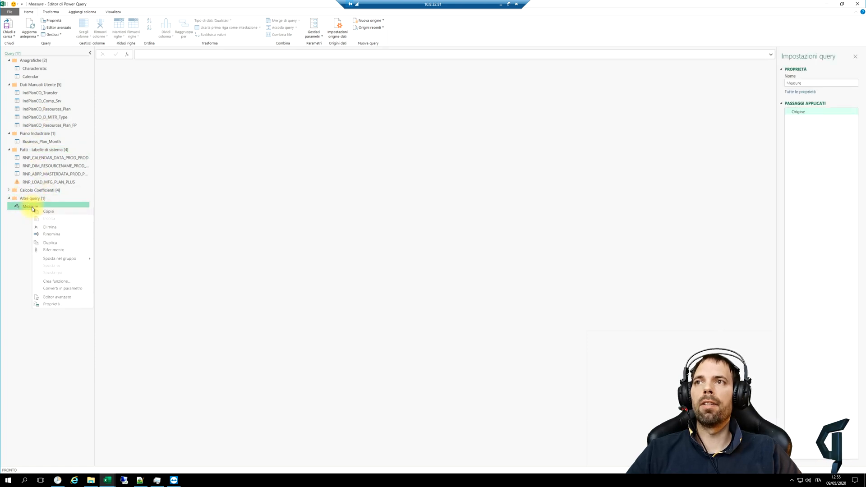
pyautogui.rightClick(20, 237)
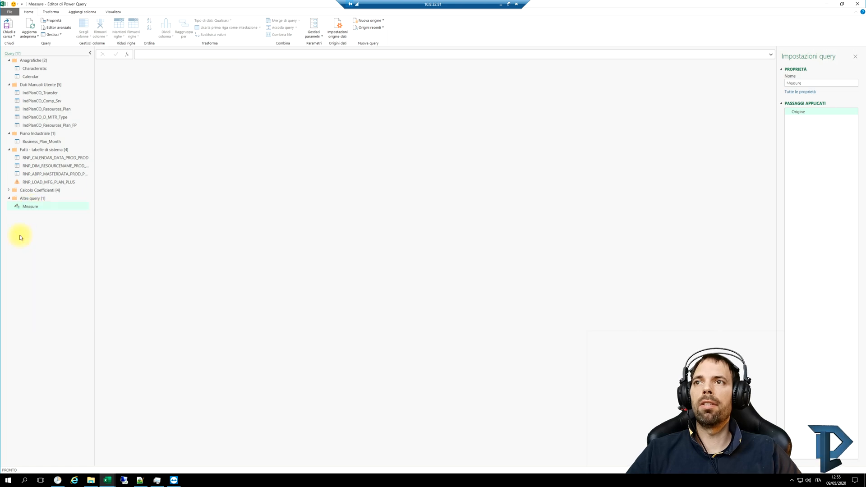
pyautogui.click(31, 286)
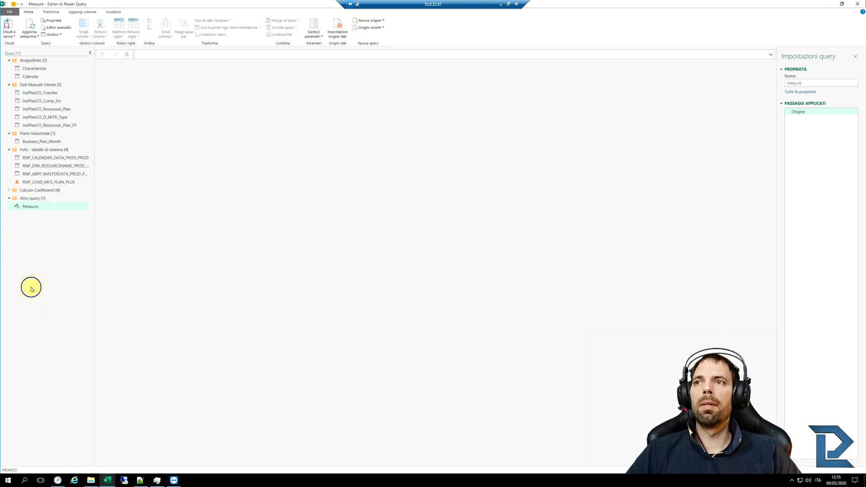
pyautogui.rightClick(18, 237)
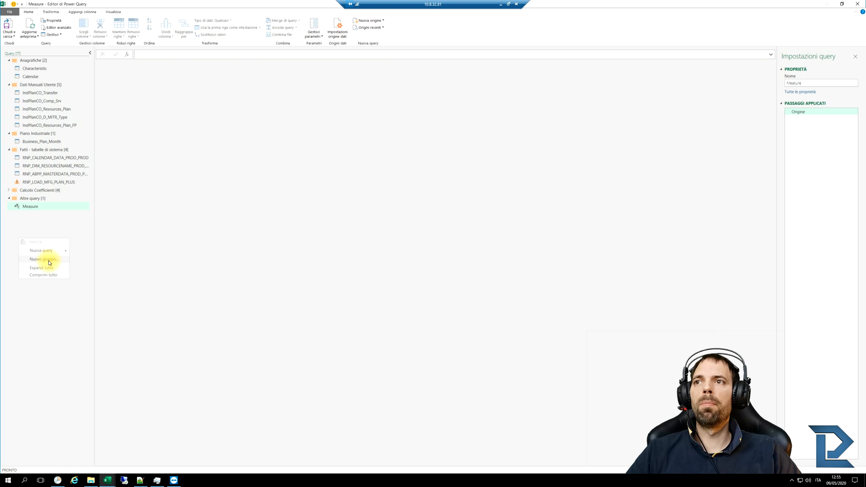
pyautogui.click(48, 261)
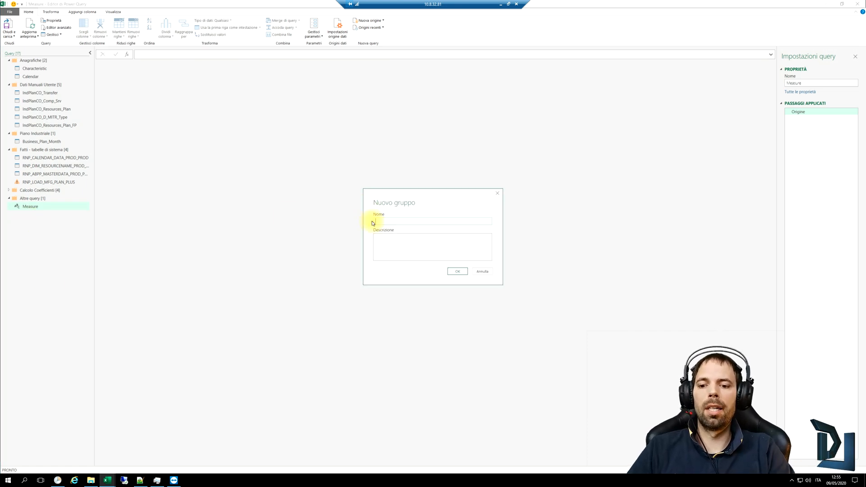
pyautogui.write('Caltella test')
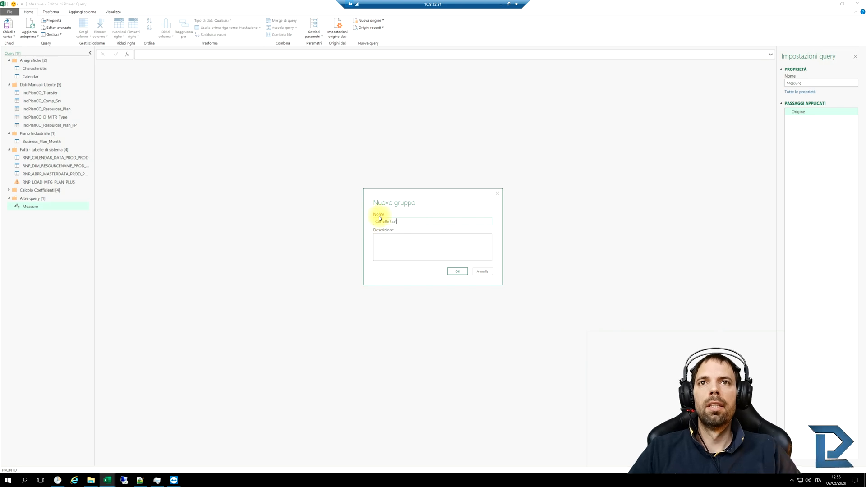
pyautogui.click(425, 248)
pyautogui.write('asdfasfasdfasdfasdf')
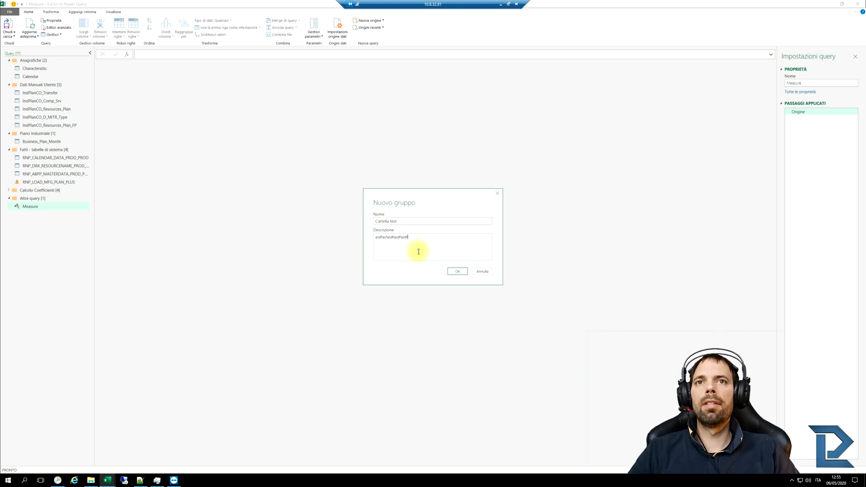
pyautogui.click(456, 272)
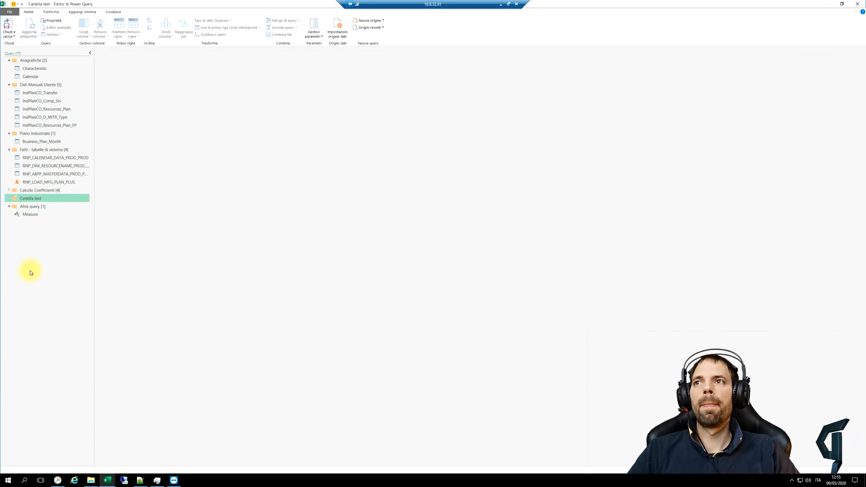
# Move RNP_LOAD_MFG_PLAN_PLUS and the other three queries of Fatti - tabelle di sistema into the Cartella test group.
pyautogui.click(40, 182)
pyautogui.moveTo(33, 181); pyautogui.dragTo(28, 197)
pyautogui.click(45, 175)
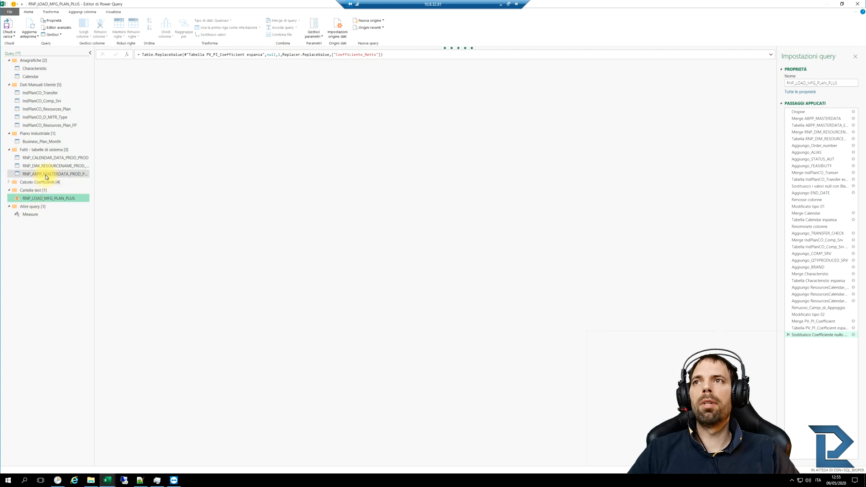
pyautogui.keyDown('shift'); pyautogui.click(47, 159); pyautogui.keyUp('shift')
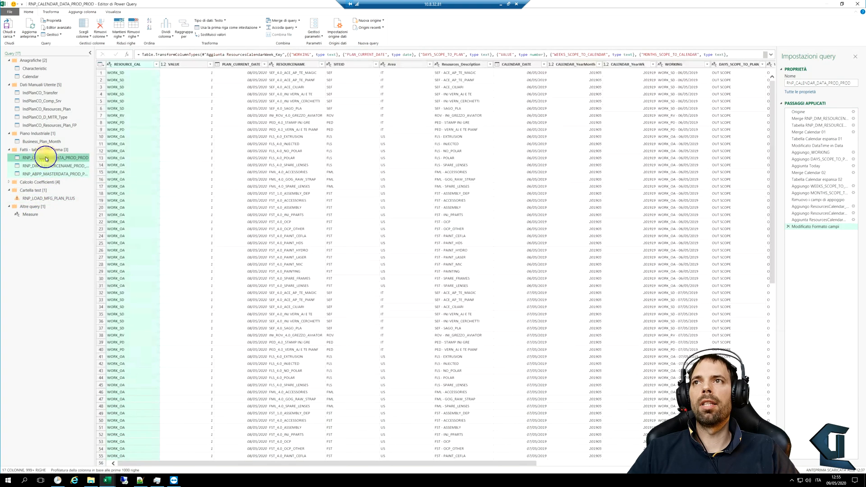
pyautogui.rightClick(47, 159)
pyautogui.moveTo(71, 185)
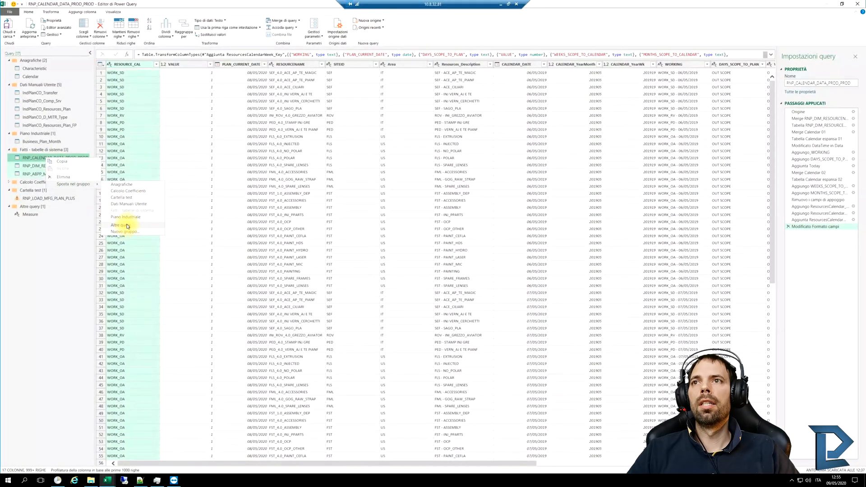
pyautogui.click(127, 197)
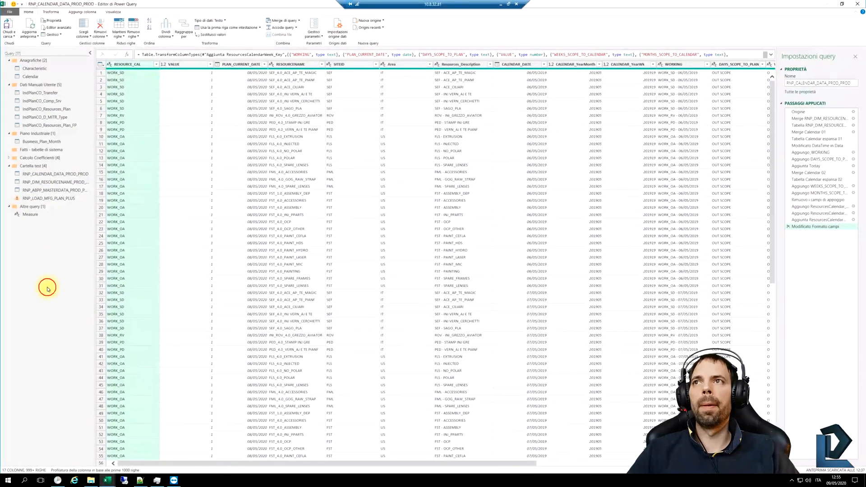
# Open the properties of the Dati Manuali Utente group, review its description and close the dialog.
pyautogui.click(34, 86)
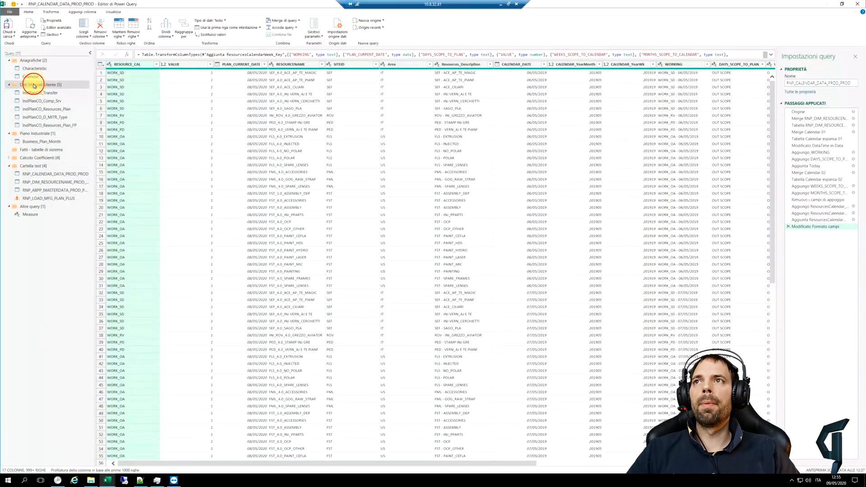
pyautogui.rightClick(35, 85)
pyautogui.click(62, 190)
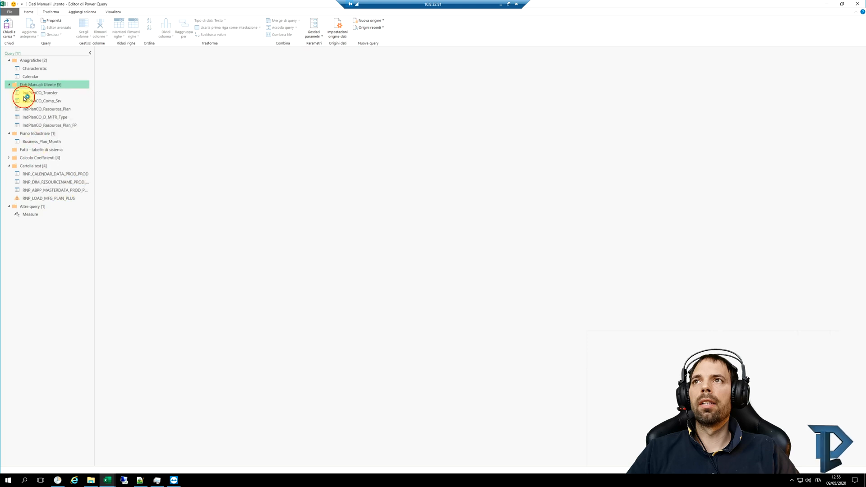
pyautogui.click(397, 244)
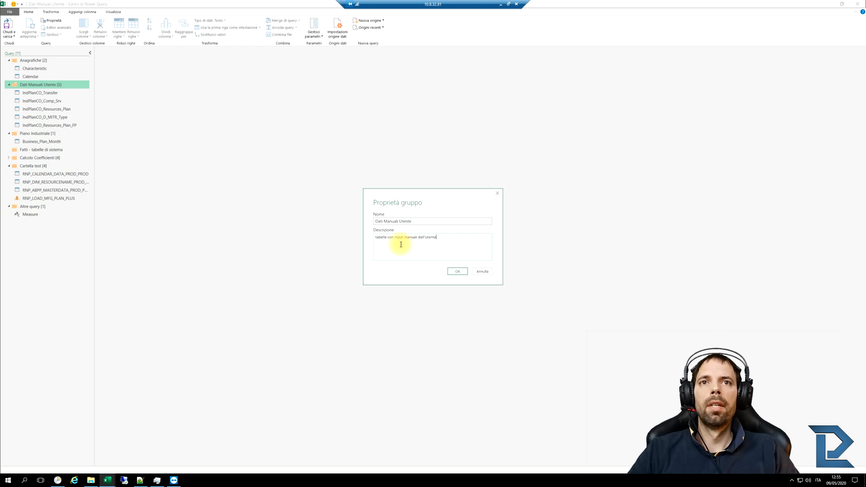
pyautogui.click(457, 271)
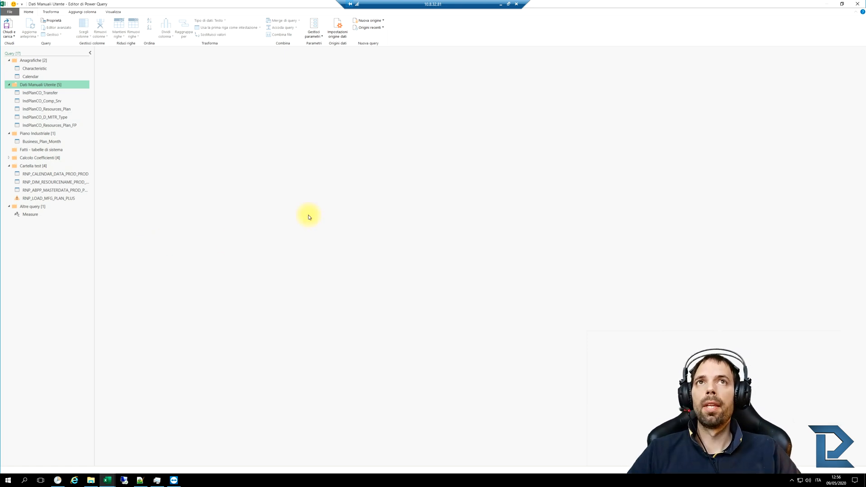
# Switch to the Excel course outline and highlight the topics "Raggruppamento in Folder" and "Descrivere Query e/o passaggi".
pyautogui.click(501, 4)
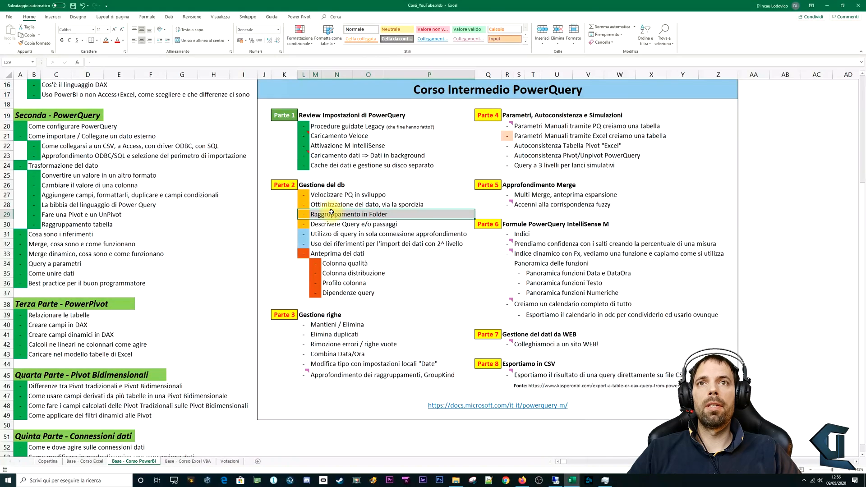
pyautogui.moveTo(289, 214); pyautogui.dragTo(451, 214)
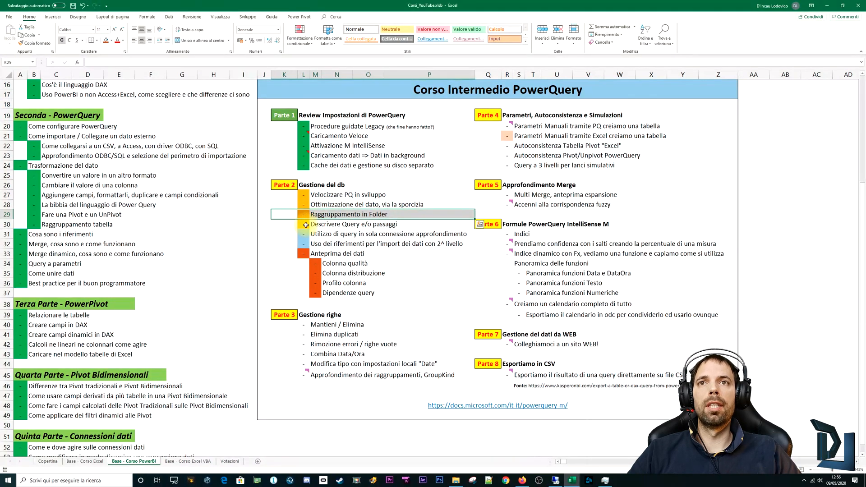
pyautogui.moveTo(306, 224); pyautogui.dragTo(388, 225)
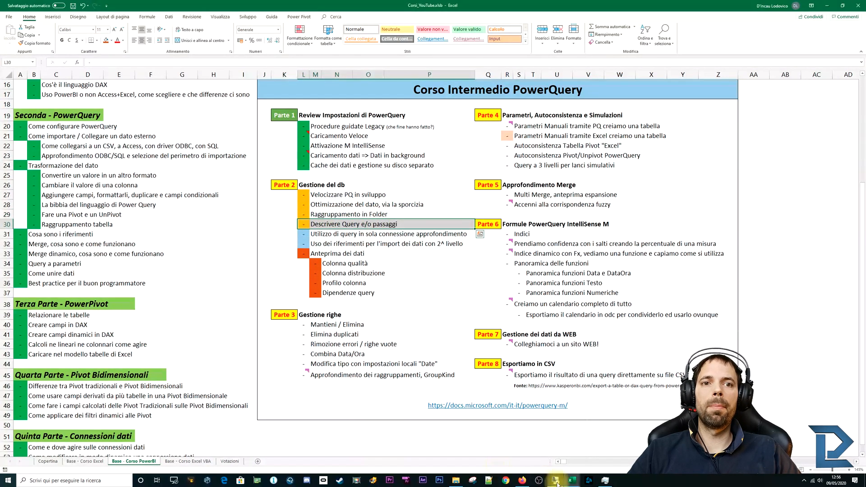
# Return to the Power Query editor and highlight the description text in the Dati Manuali Utente group's properties, leaving without changes.
pyautogui.click(556, 481)
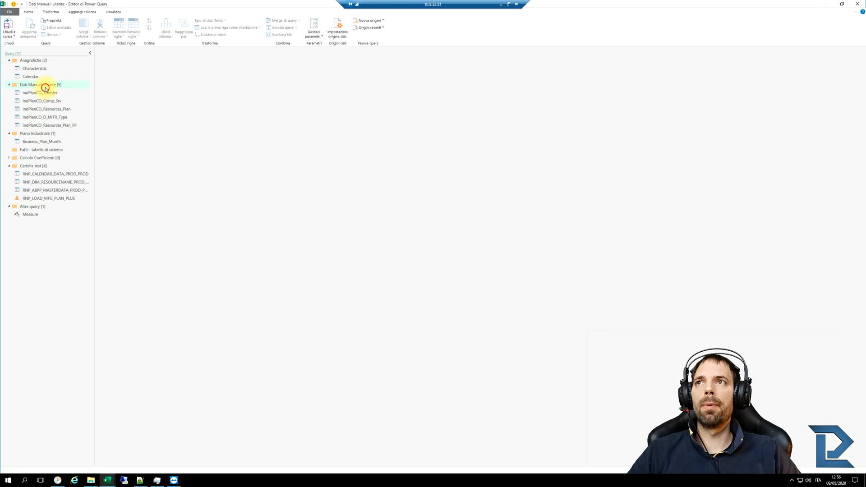
pyautogui.rightClick(44, 87)
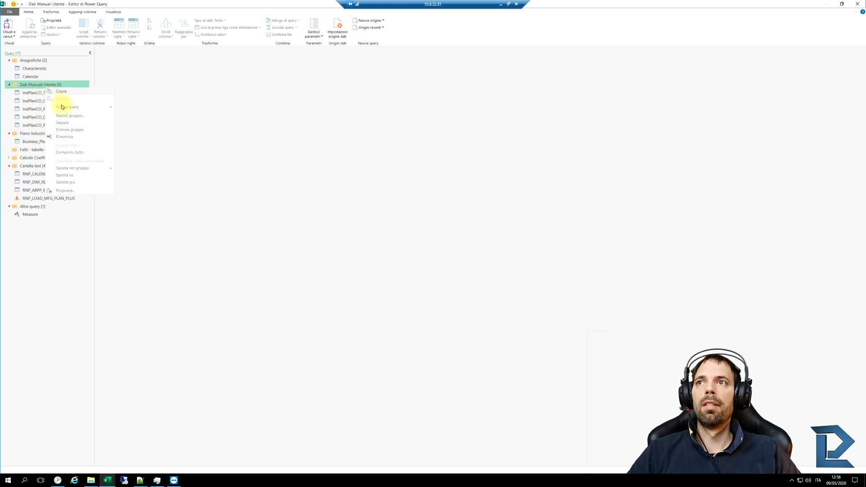
pyautogui.click(65, 191)
pyautogui.click(402, 237)
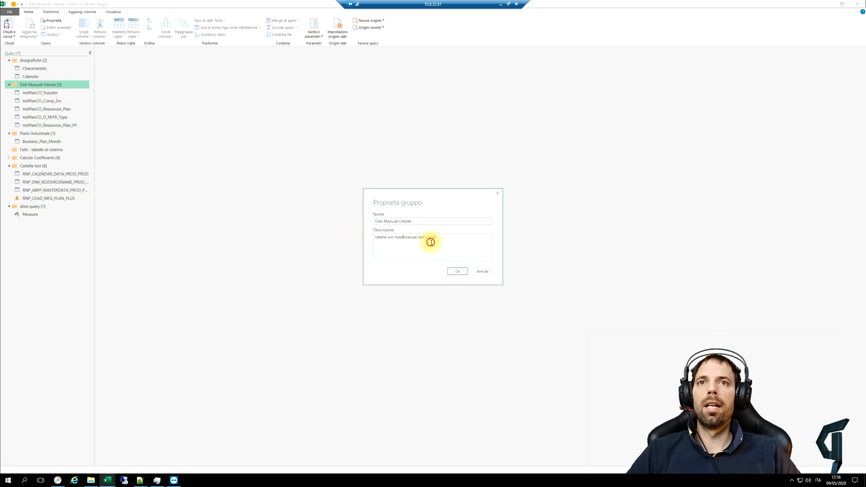
pyautogui.moveTo(431, 242); pyautogui.dragTo(350, 237)
pyautogui.press('Escape')
# Open the IndPlanCO_Transfer query's properties, highlight its description text and leave without saving changes.
pyautogui.click(37, 93)
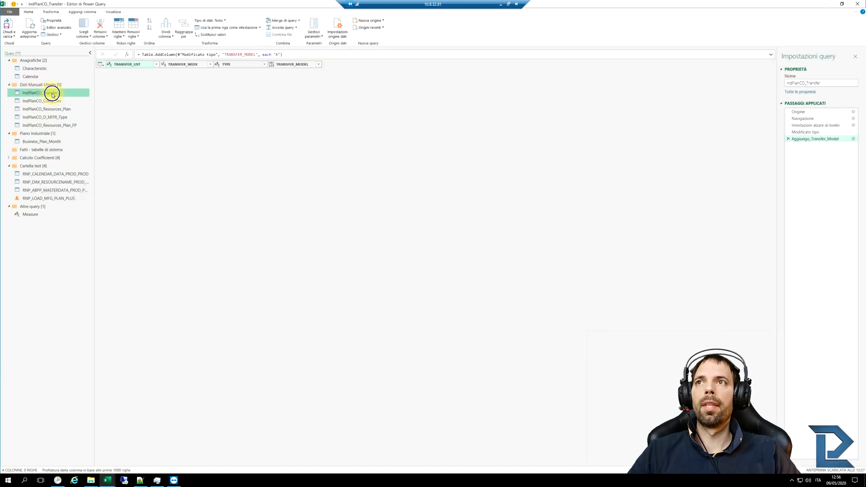
pyautogui.rightClick(53, 92)
pyautogui.click(91, 191)
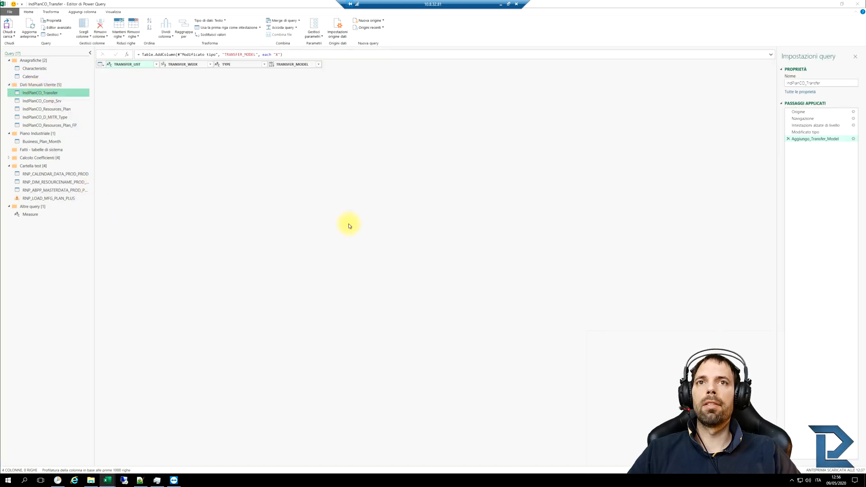
pyautogui.click(424, 234)
pyautogui.moveTo(425, 234); pyautogui.dragTo(354, 233)
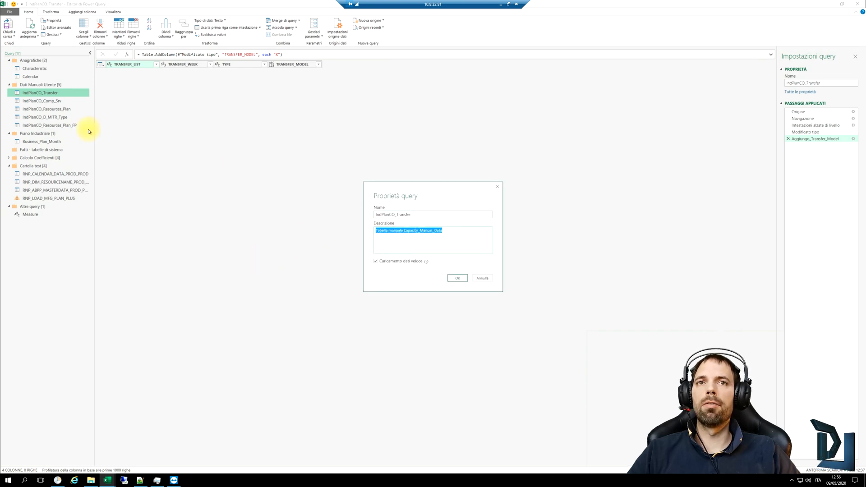
pyautogui.click(482, 278)
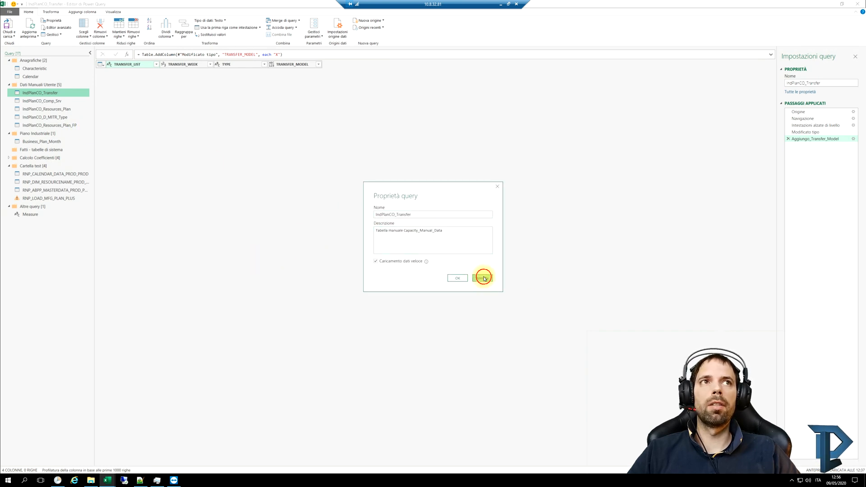
# Open the properties of the Aggiungo_Transfer_Model applied step, inspect its description field and cancel the dialog.
pyautogui.click(806, 139)
pyautogui.rightClick(806, 139)
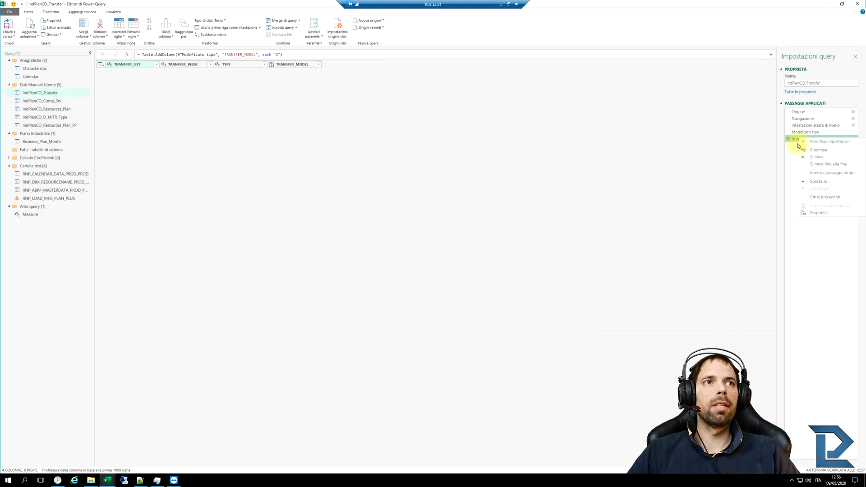
pyautogui.click(818, 212)
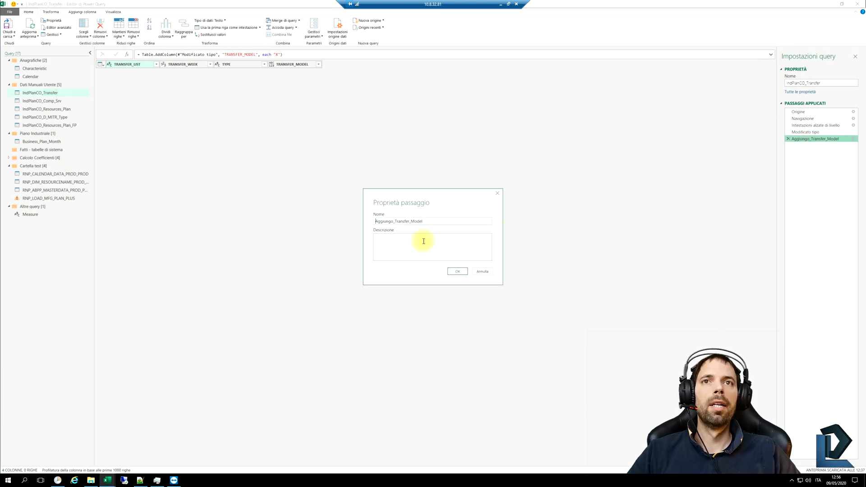
pyautogui.click(416, 243)
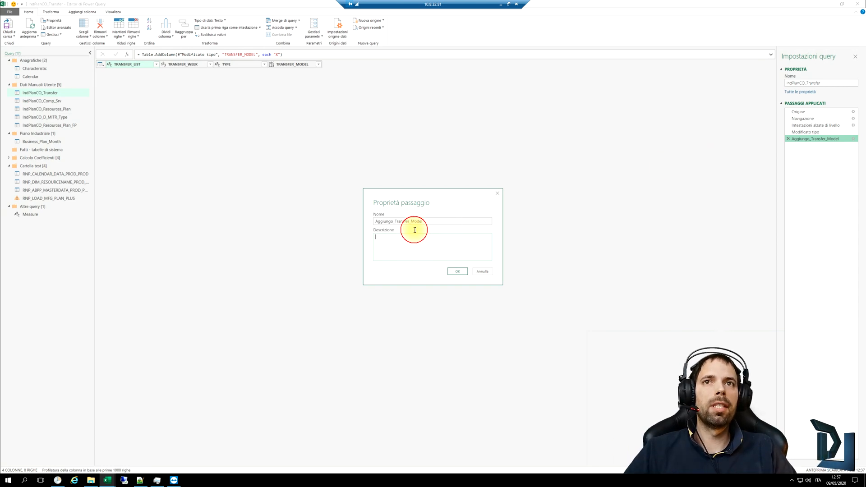
pyautogui.click(485, 272)
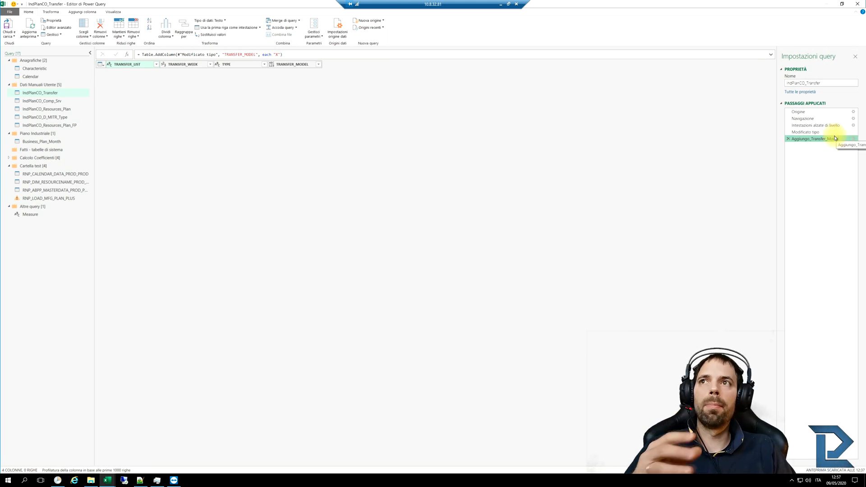
pyautogui.click(35, 85)
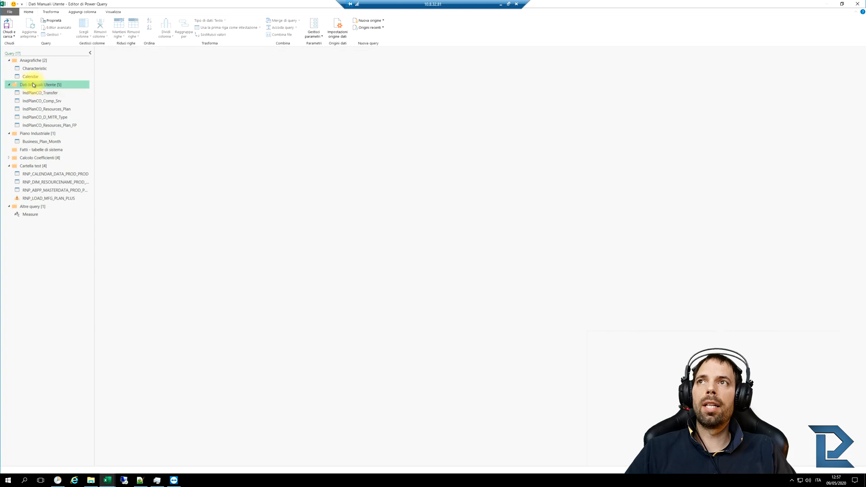
pyautogui.click(28, 92)
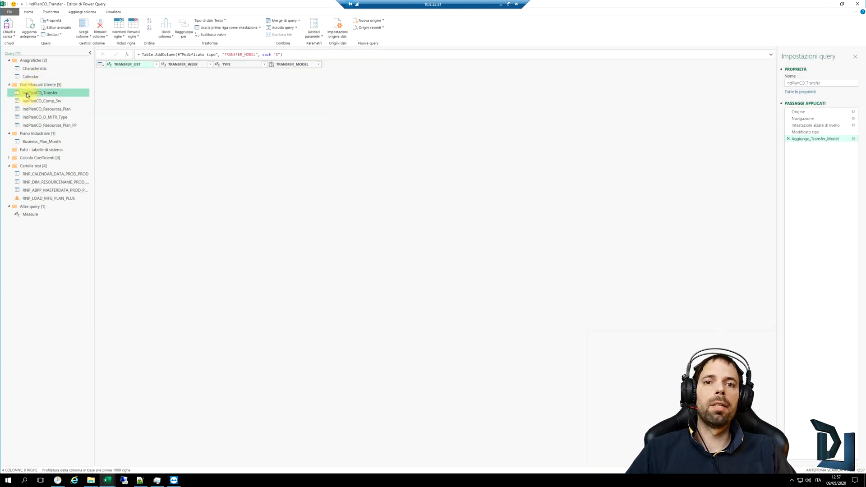
pyautogui.click(277, 184)
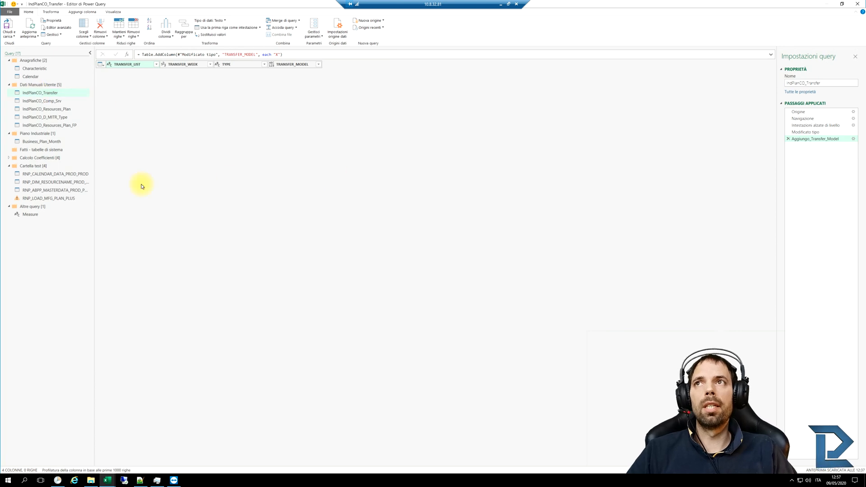
pyautogui.click(288, 186)
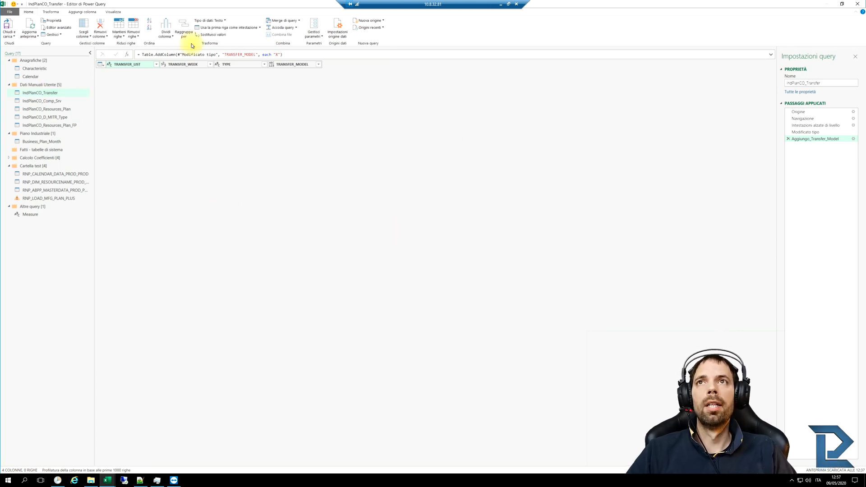
pyautogui.click(441, 188)
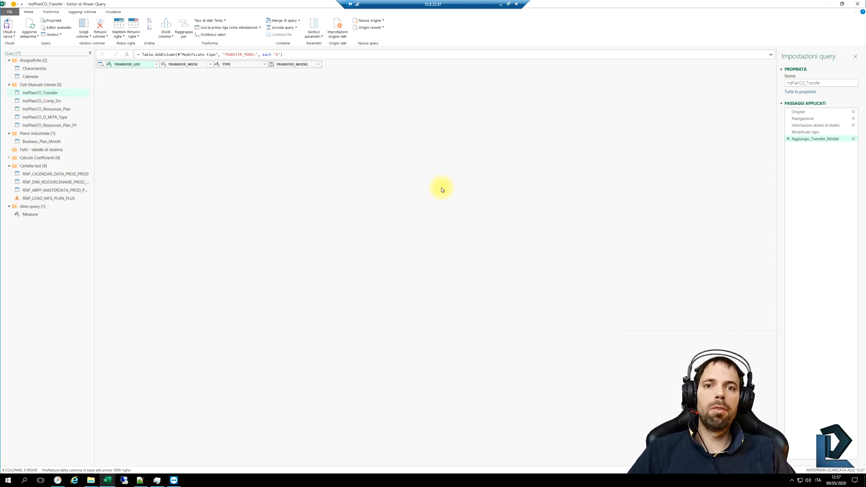
pyautogui.click(337, 178)
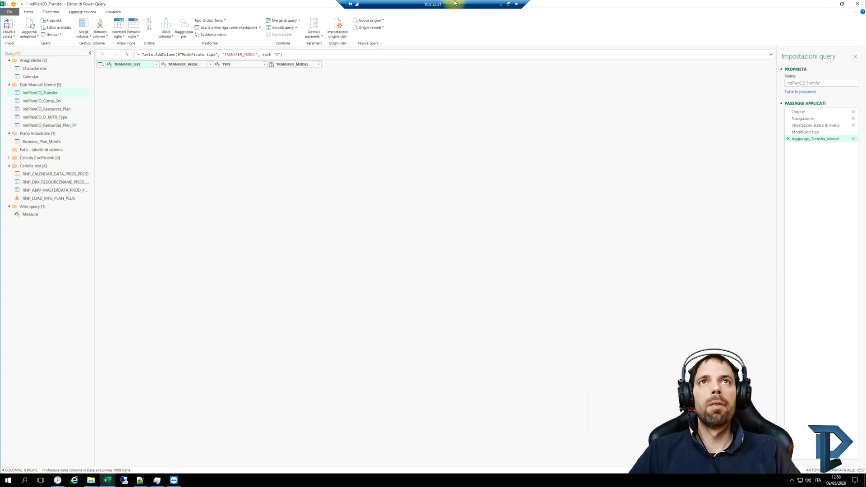
# Switch to the Excel course outline and highlight the topics on connection-only queries and on references for second-level data import.
pyautogui.click(501, 5)
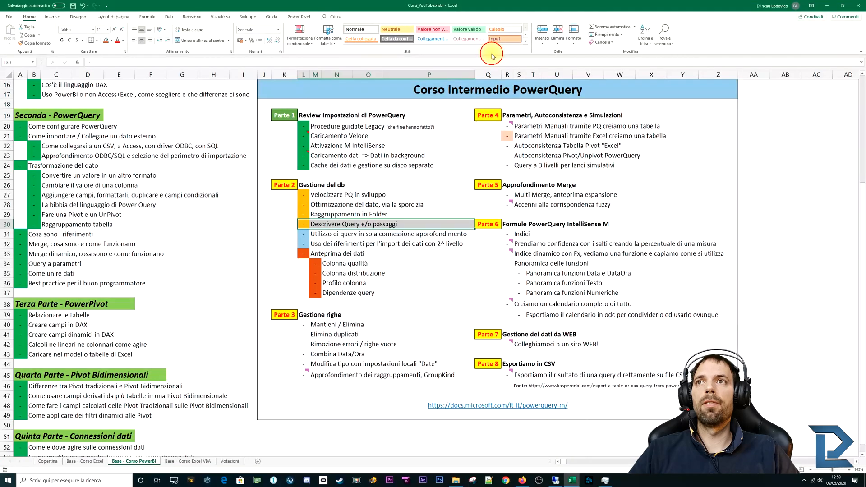
pyautogui.click(304, 245)
pyautogui.moveTo(303, 235); pyautogui.dragTo(451, 244)
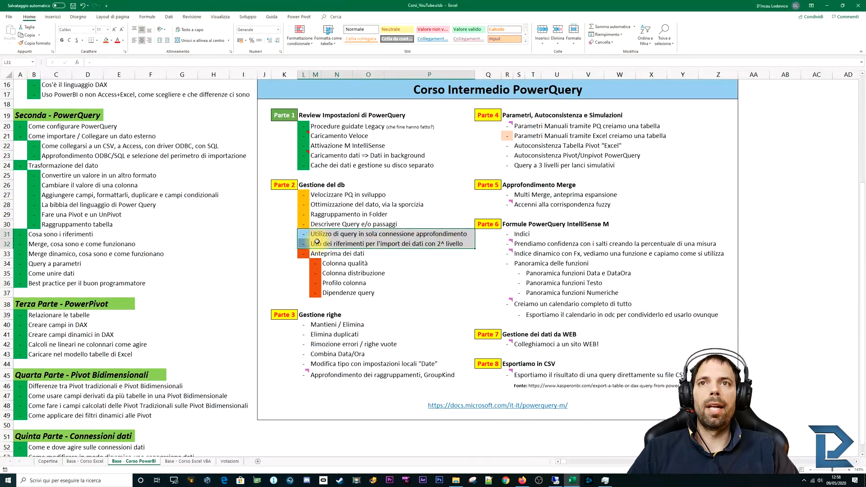
pyautogui.moveTo(301, 236); pyautogui.dragTo(421, 238)
pyautogui.moveTo(332, 246); pyautogui.dragTo(424, 246)
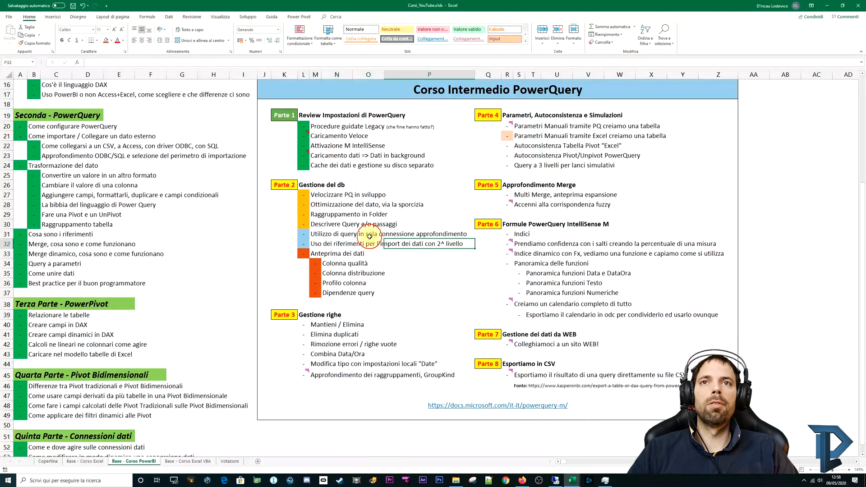
pyautogui.click(318, 243)
# Switch to the BG workbook's Power Query editor, close it discarding the changes, and show the workbook's queries and connections.
pyautogui.click(572, 481)
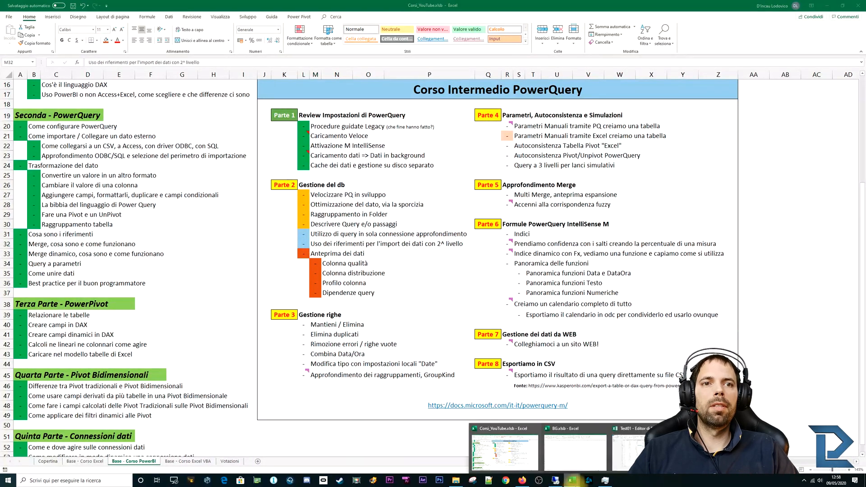
pyautogui.click(630, 449)
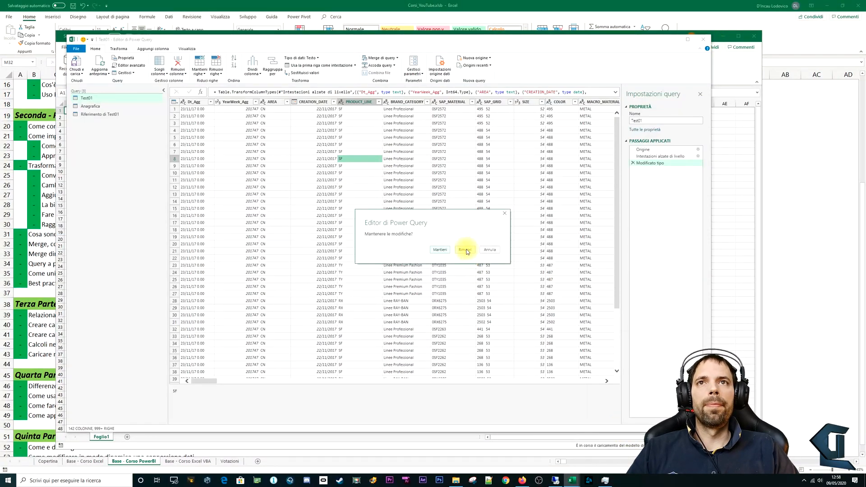
pyautogui.click(466, 250)
pyautogui.click(279, 135)
pyautogui.click(291, 137)
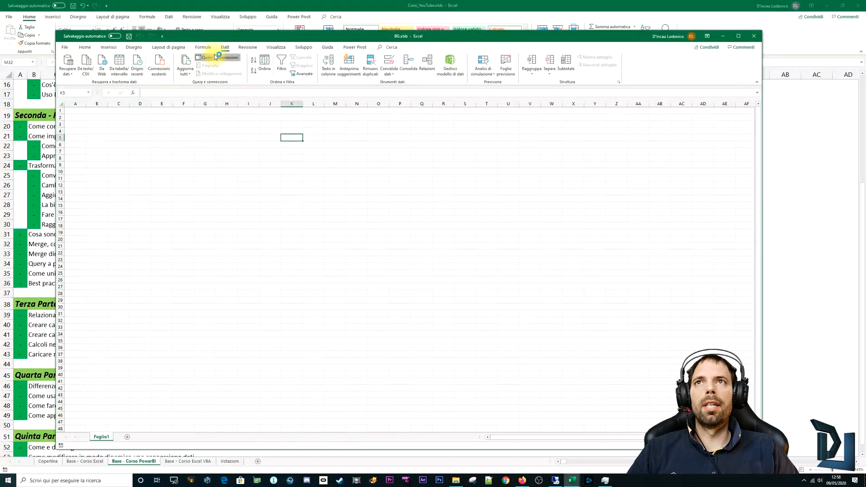
pyautogui.click(217, 57)
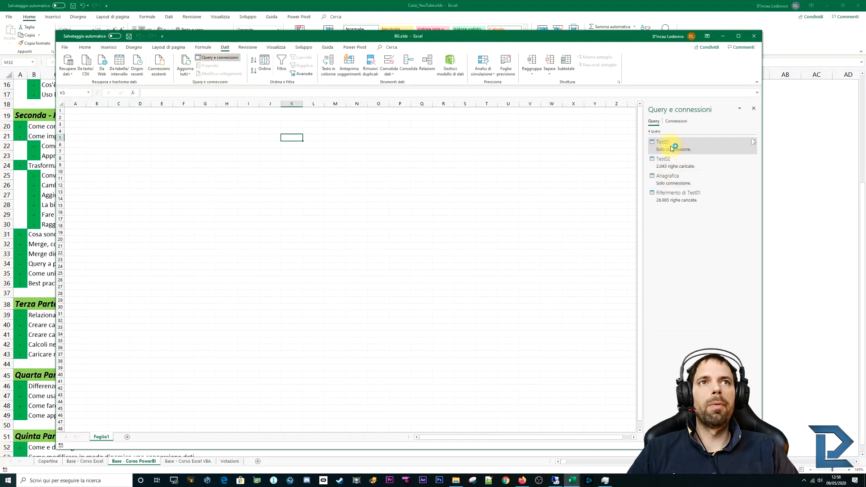
# Examine the previews and load status of the Test01 and Test02 queries in the workbook's query list.
pyautogui.click(654, 141)
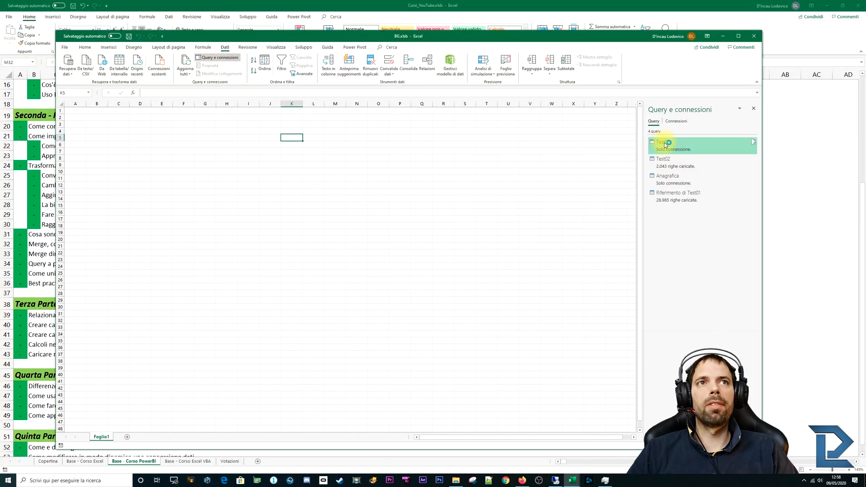
pyautogui.moveTo(663, 144)
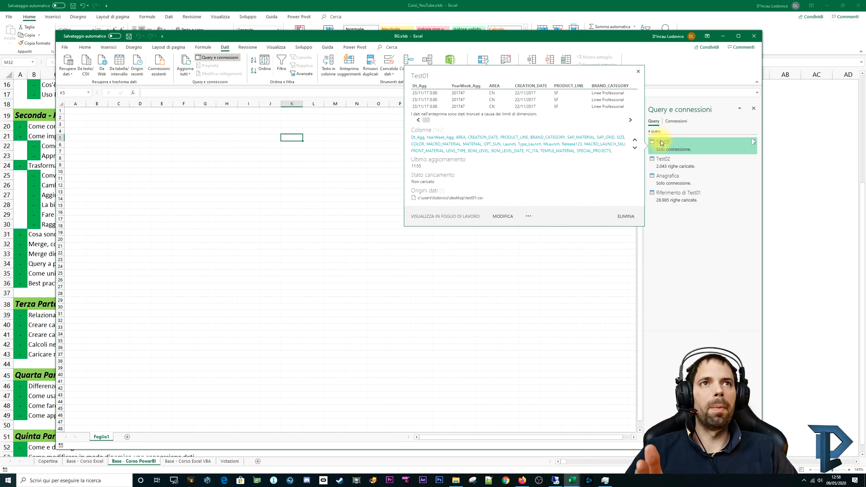
pyautogui.click(668, 165)
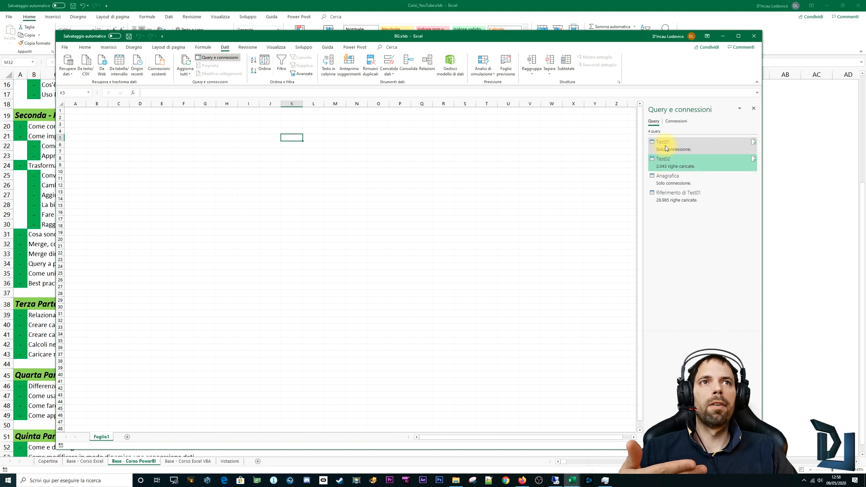
pyautogui.moveTo(674, 166)
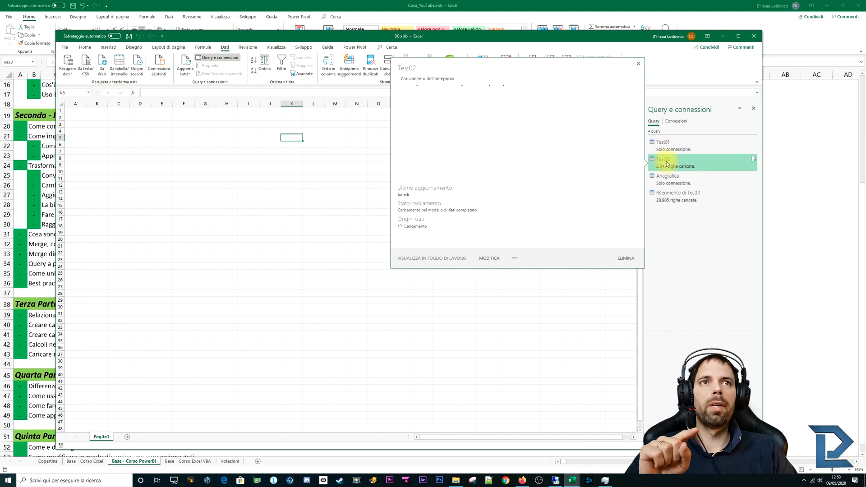
pyautogui.click(668, 164)
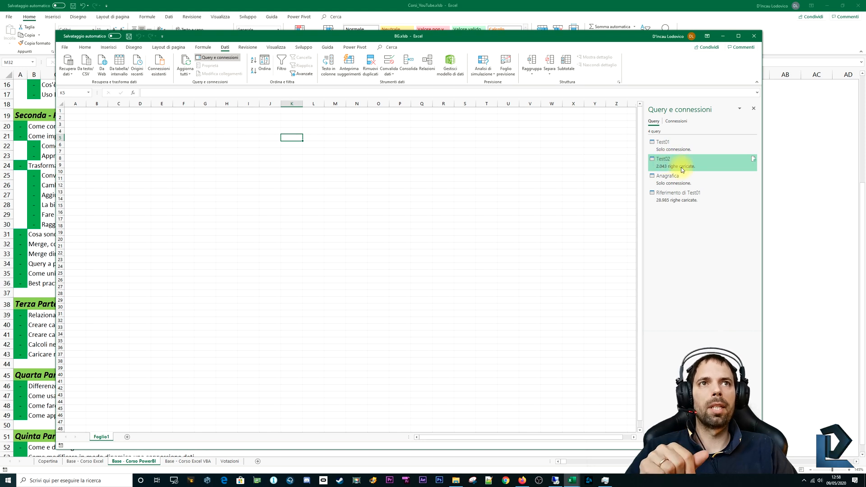
pyautogui.moveTo(669, 169)
pyautogui.click(673, 150)
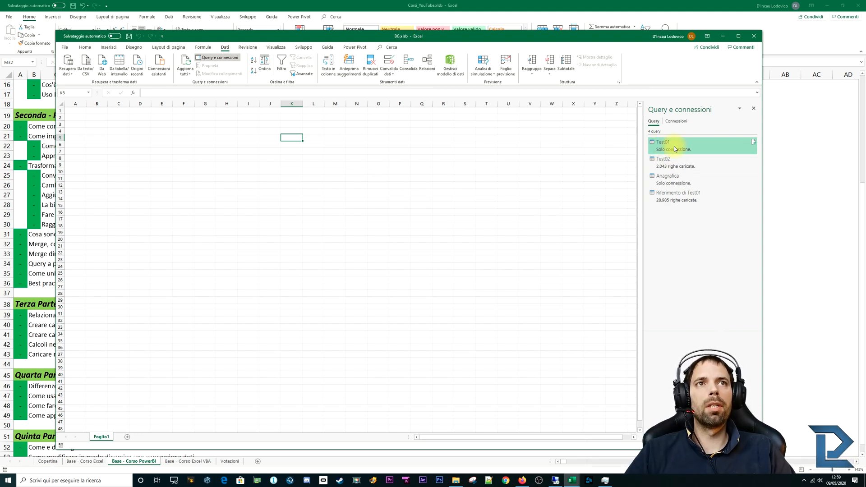
pyautogui.moveTo(663, 152)
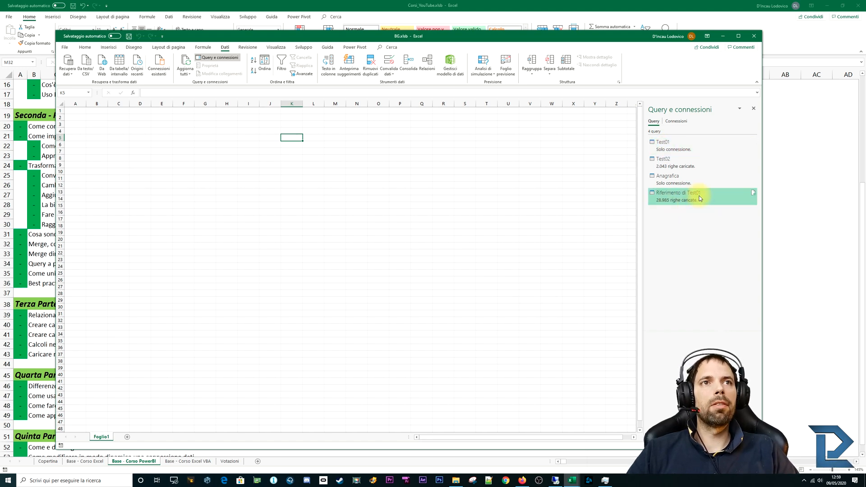
# Open the Test01 query for editing in the Power Query editor.
pyautogui.rightClick(669, 144)
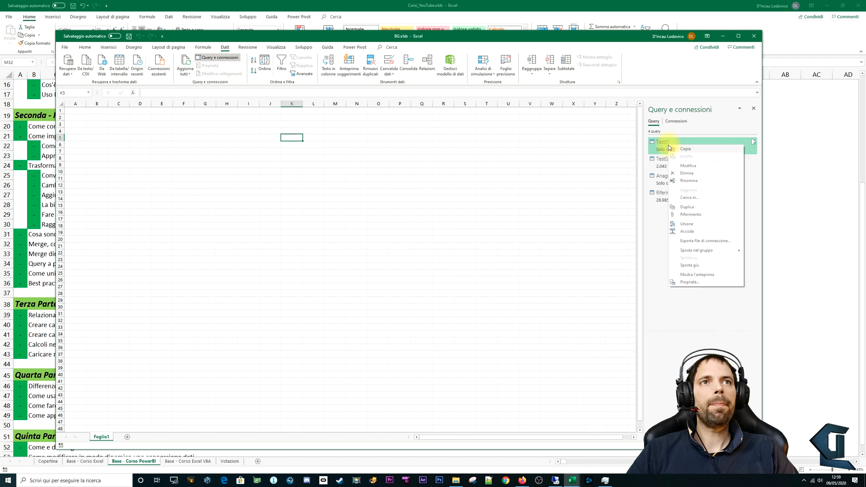
pyautogui.click(689, 167)
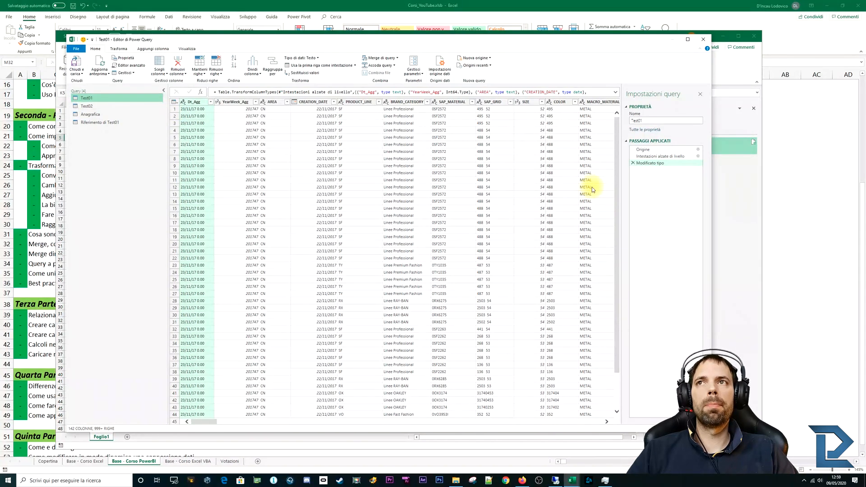
pyautogui.click(654, 195)
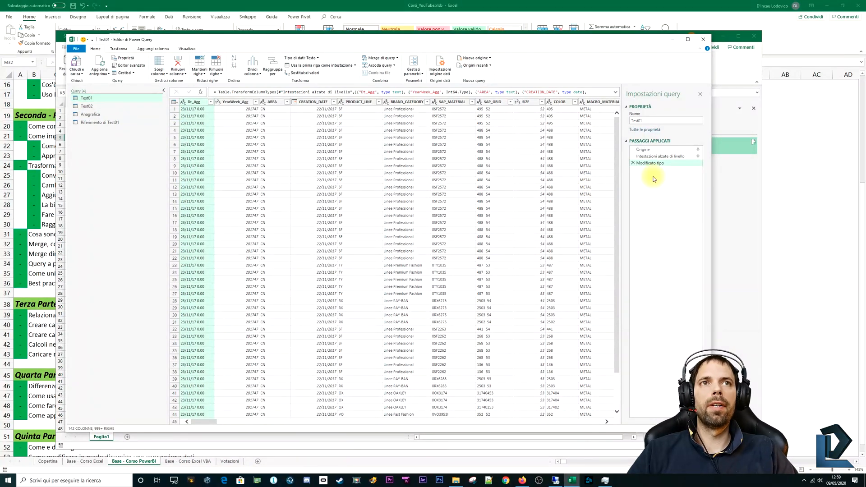
pyautogui.click(101, 98)
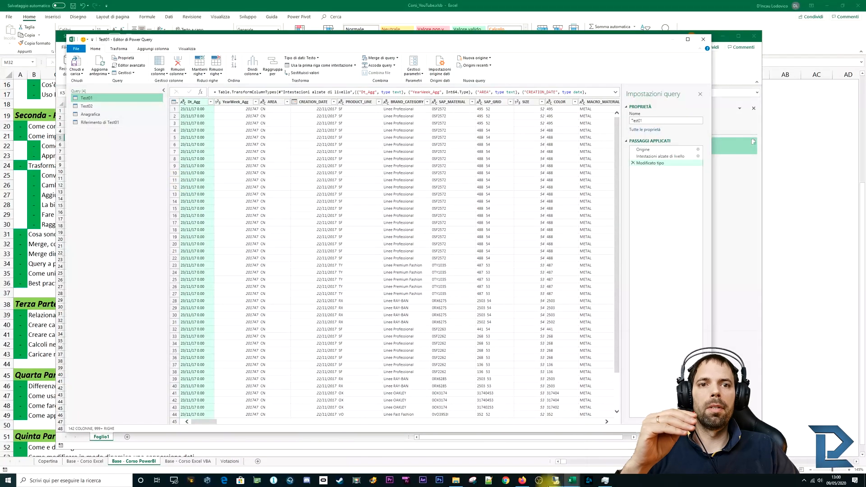
# Switch to the remote Power Query editor, examine the query dependencies diagram at full size, close it and return to the Test01 editor.
pyautogui.click(554, 481)
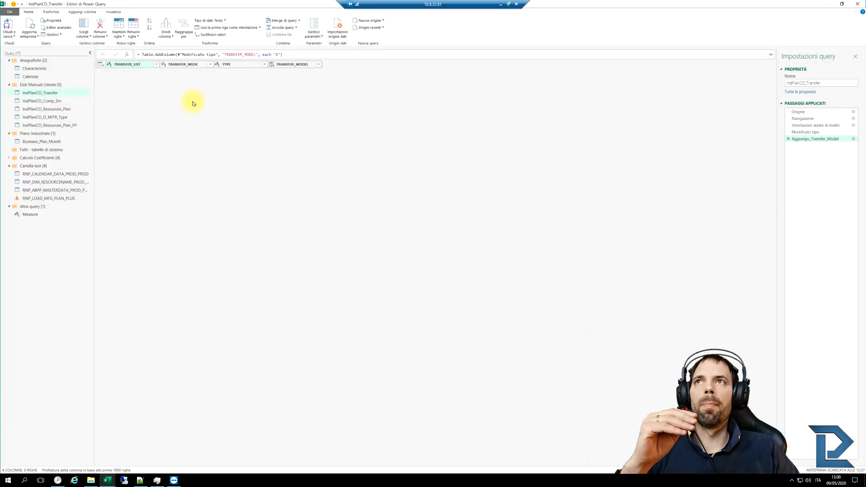
pyautogui.click(113, 12)
pyautogui.click(240, 35)
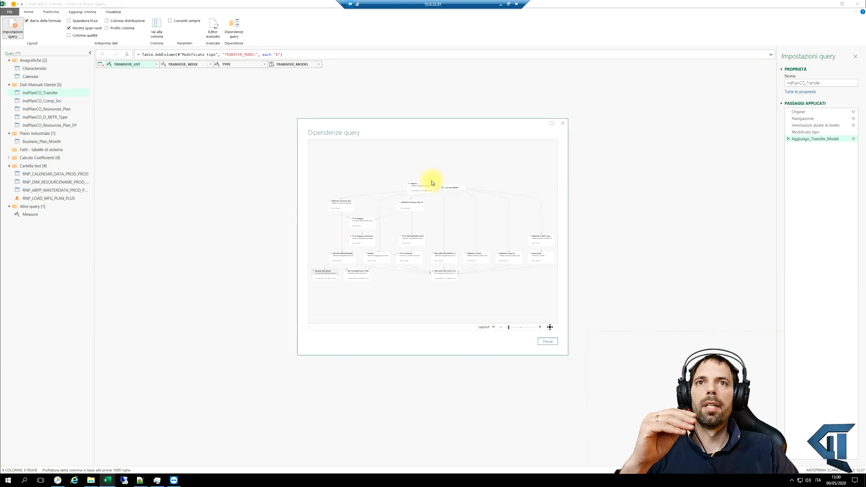
pyautogui.doubleClick(429, 127)
pyautogui.click(849, 447)
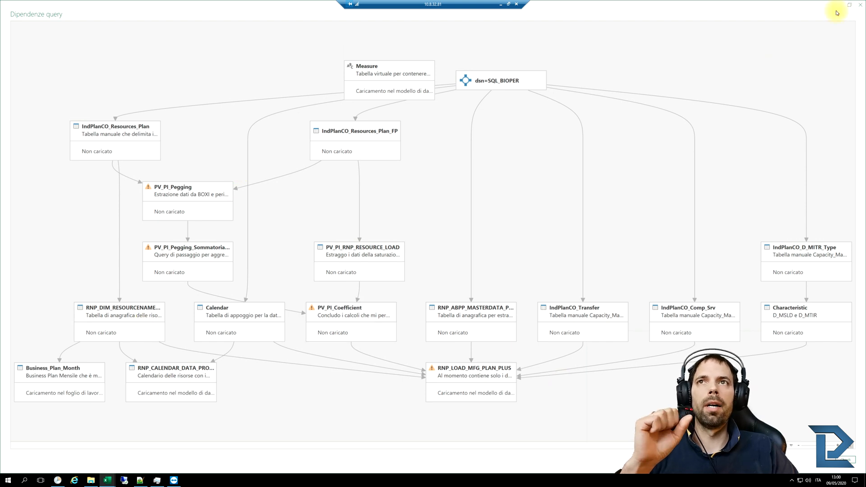
pyautogui.click(861, 5)
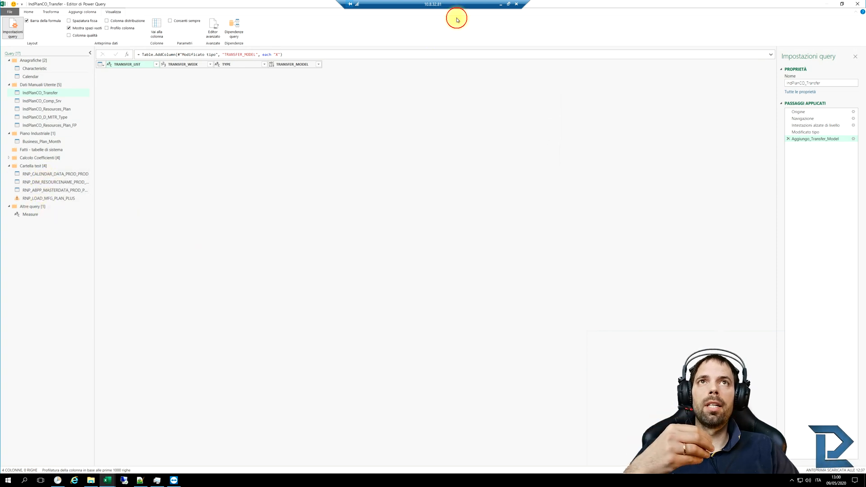
pyautogui.click(501, 4)
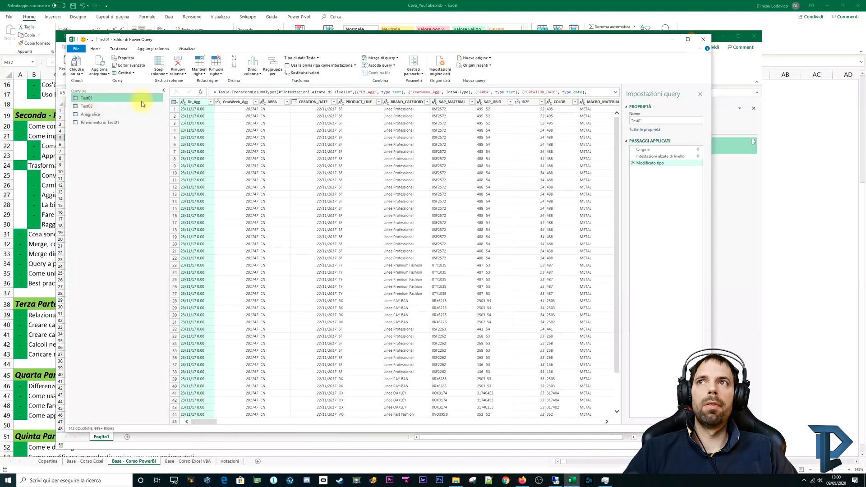
pyautogui.click(645, 297)
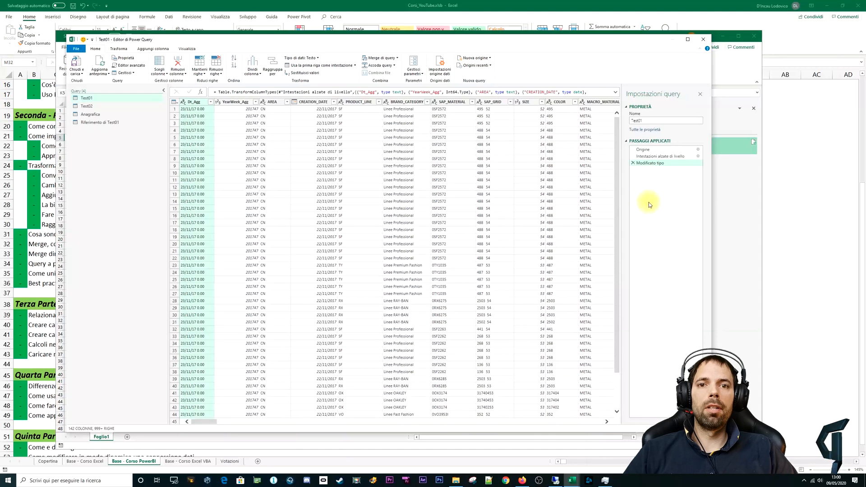
# Locate the reference command for Test01, and inspect the Origine step's formula in the Riferimento di Test01 query.
pyautogui.rightClick(100, 98)
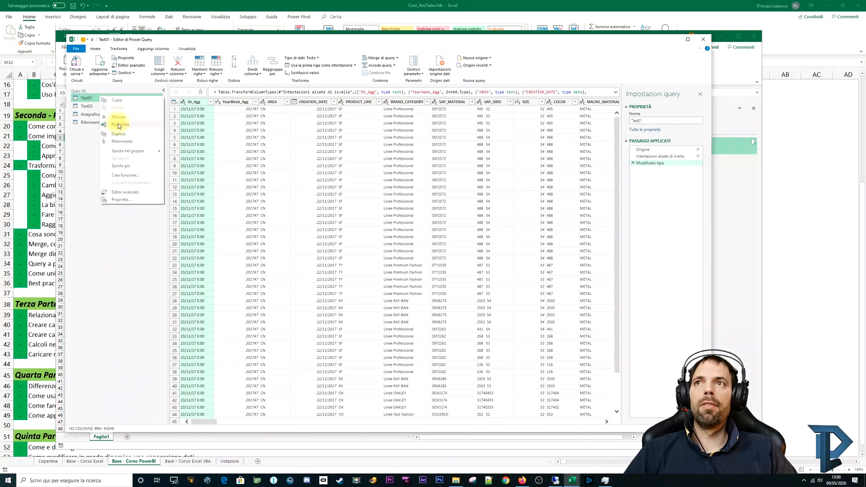
pyautogui.click(122, 142)
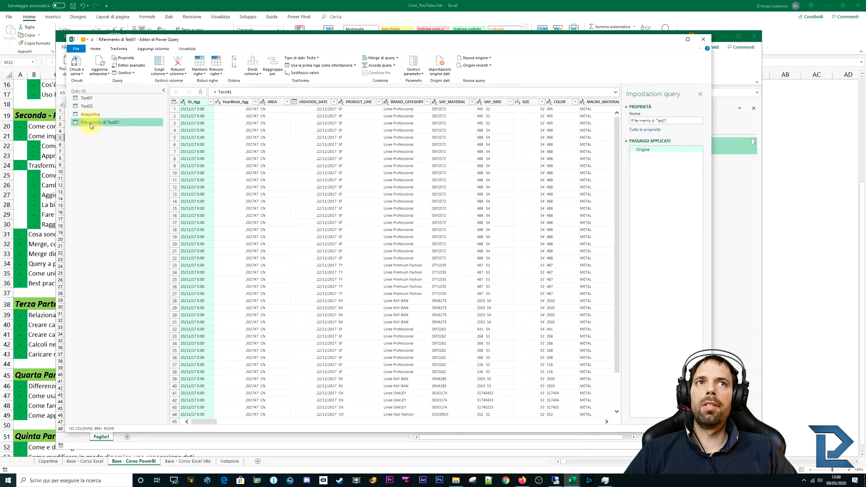
pyautogui.click(645, 149)
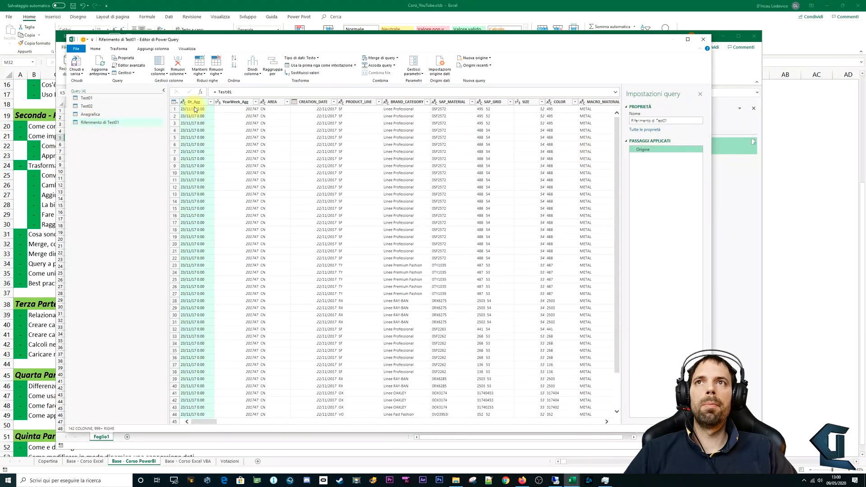
pyautogui.click(226, 92)
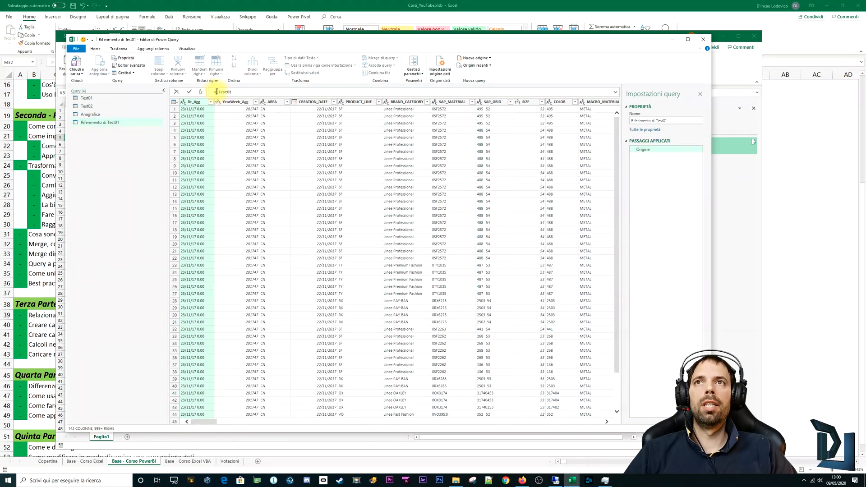
# Create a blank query in the Power Query editor with the formula =Test01.
pyautogui.rightClick(95, 139)
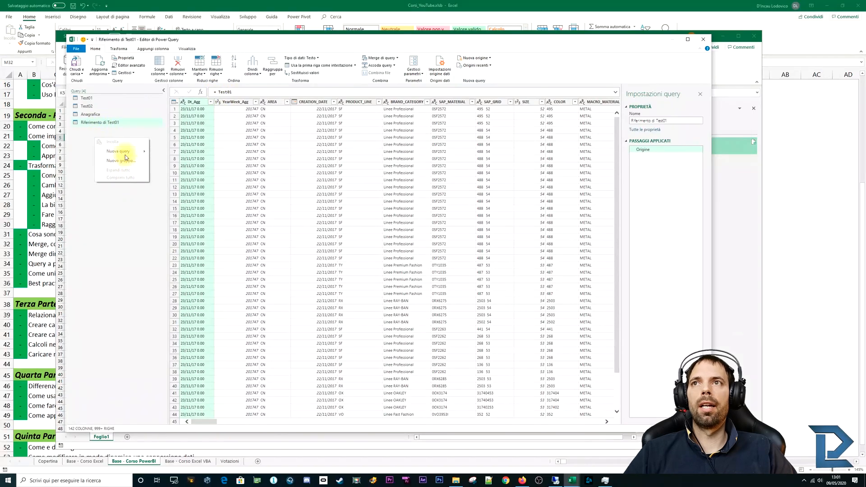
pyautogui.moveTo(120, 151)
pyautogui.moveTo(180, 189)
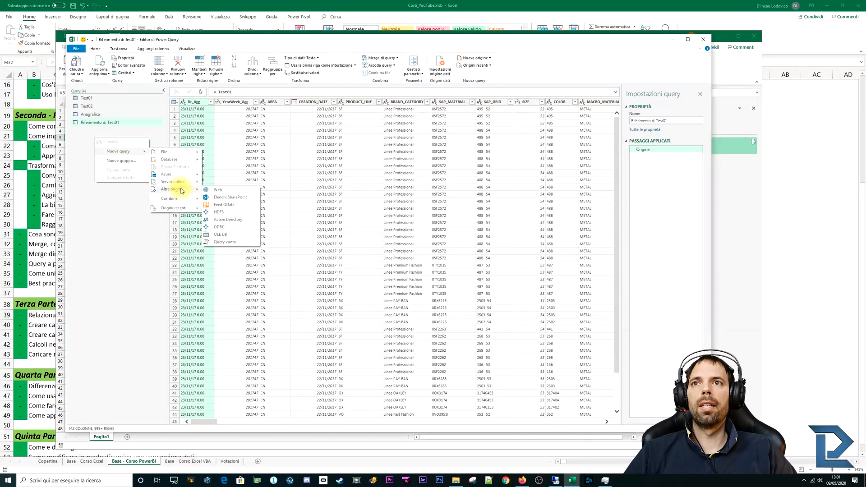
pyautogui.click(226, 241)
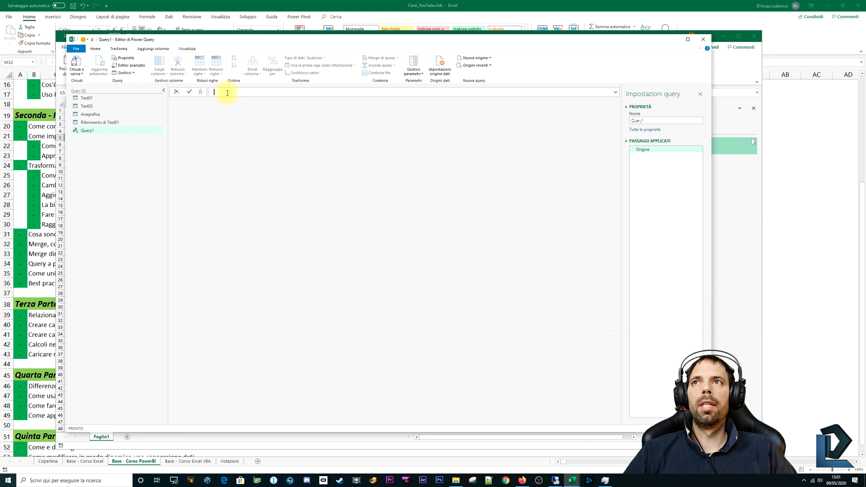
pyautogui.write('=')
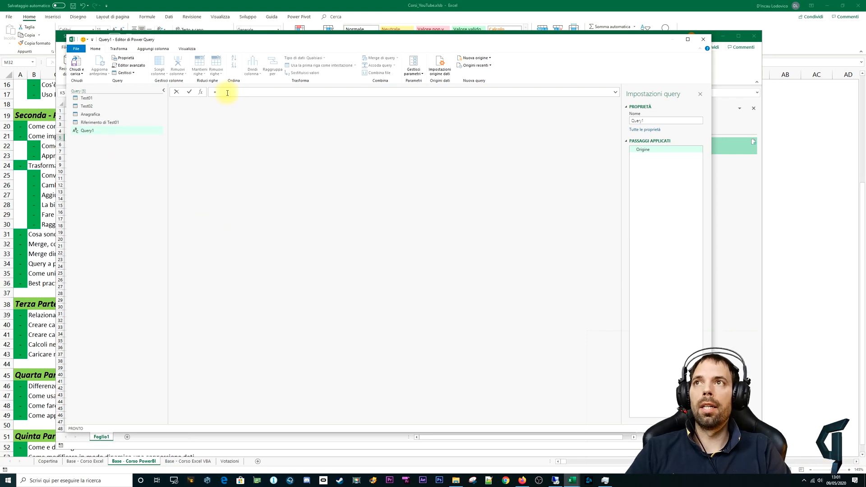
pyautogui.write('Test01')
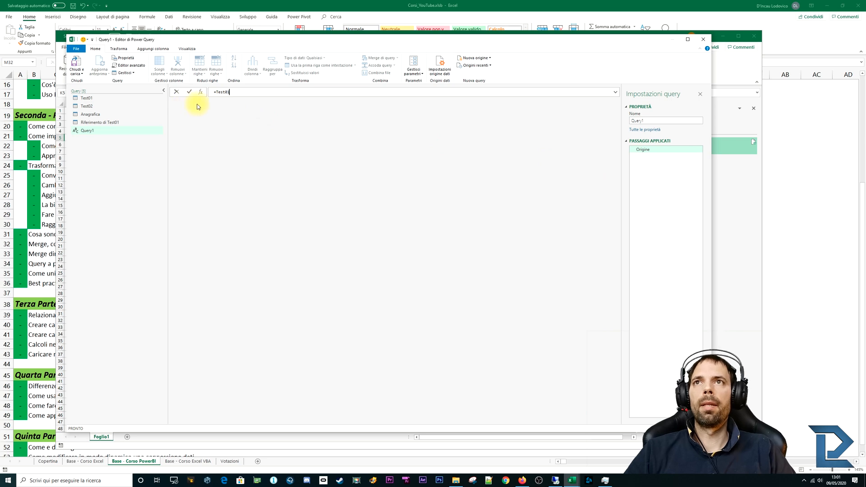
pyautogui.press('Return')
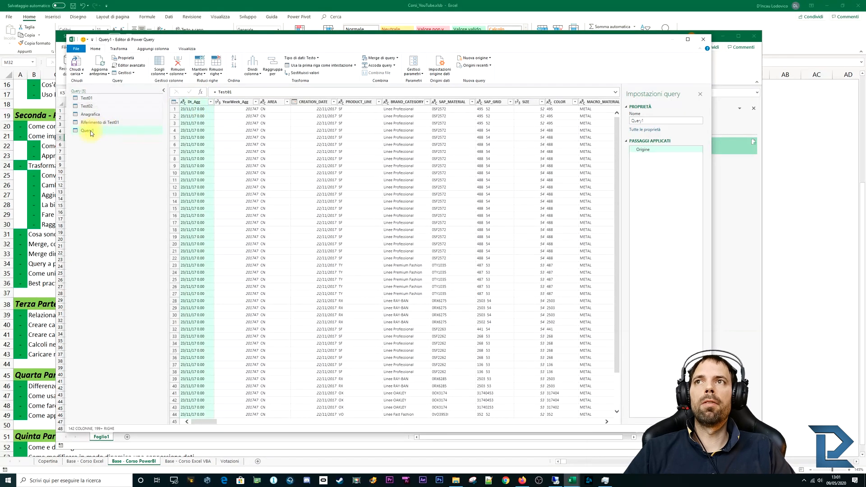
# Delete the Query1 query from the query list.
pyautogui.click(86, 99)
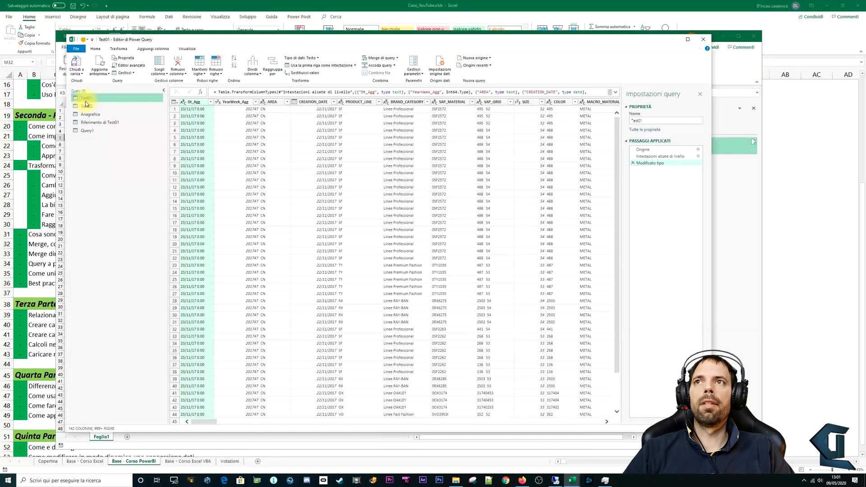
pyautogui.rightClick(85, 101)
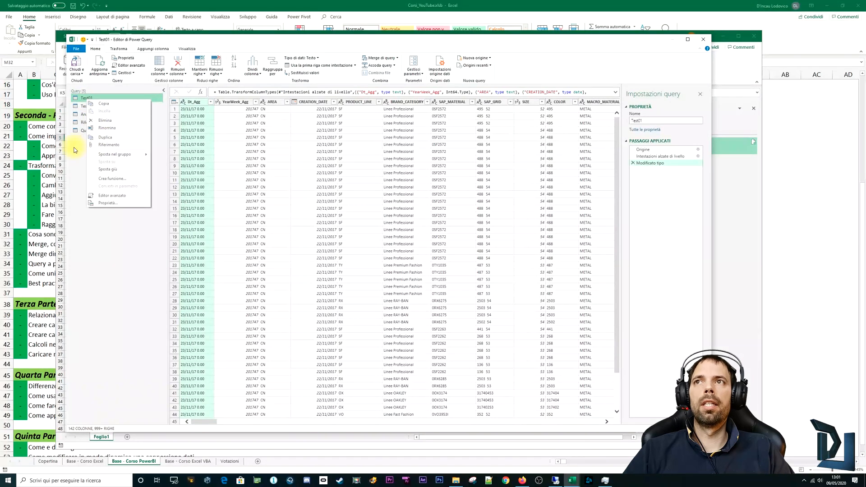
pyautogui.click(95, 131)
pyautogui.rightClick(94, 132)
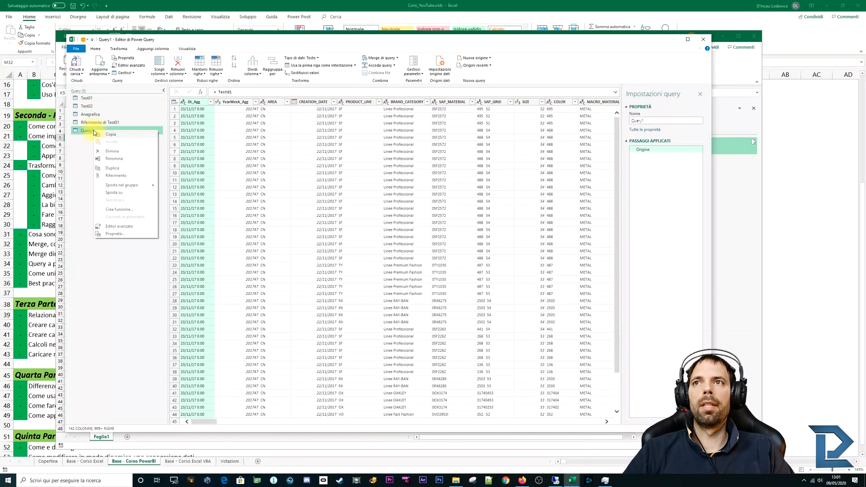
pyautogui.click(113, 151)
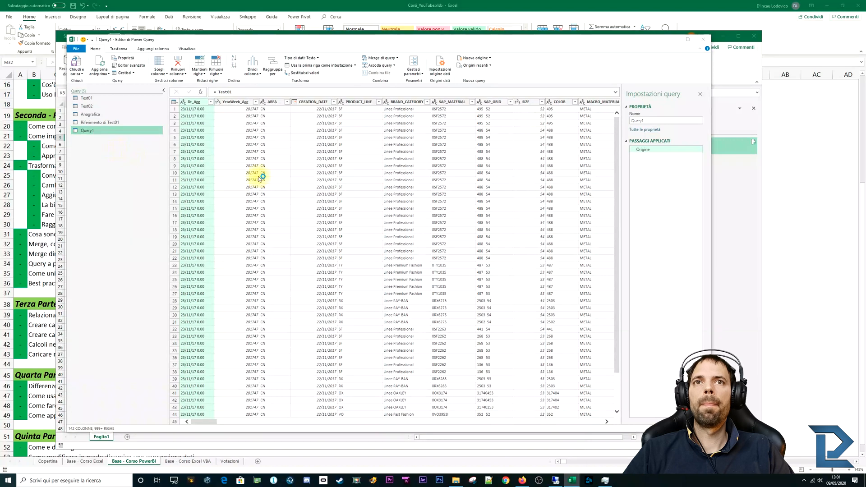
pyautogui.click(460, 253)
# Return to the workbook from the Power Query editor and examine the previews and load status of Riferimento di Test01 and Test01.
pyautogui.click(103, 127)
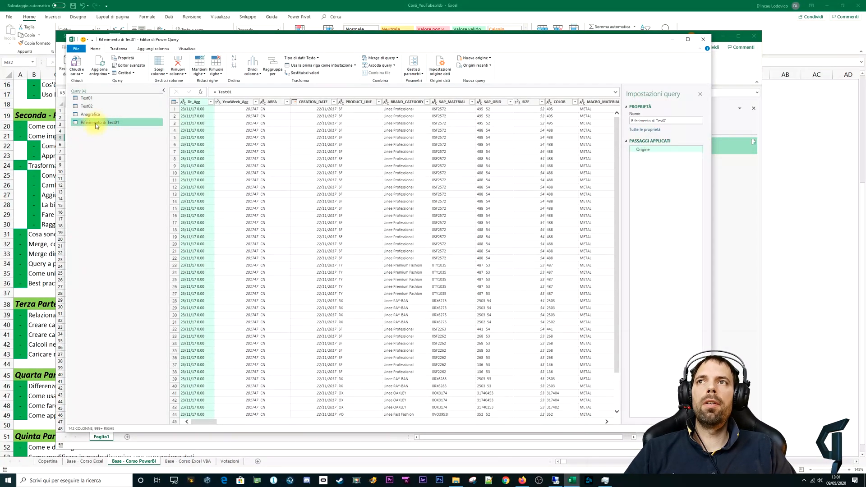
pyautogui.click(704, 40)
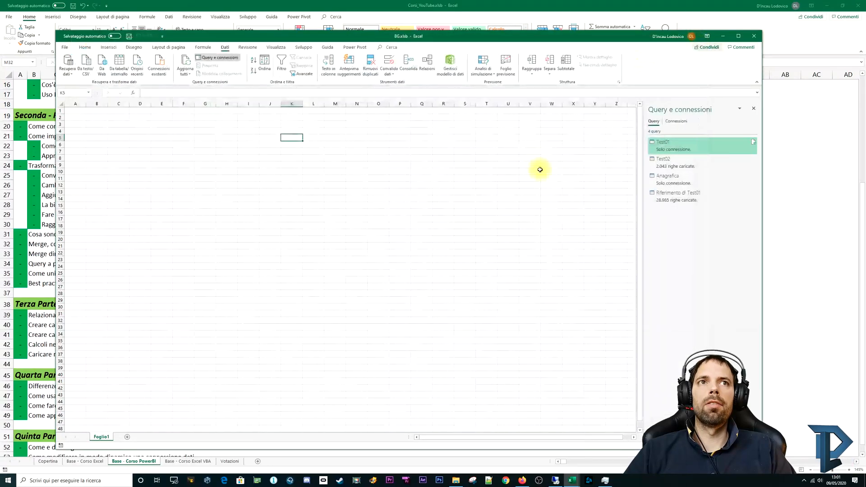
pyautogui.click(682, 203)
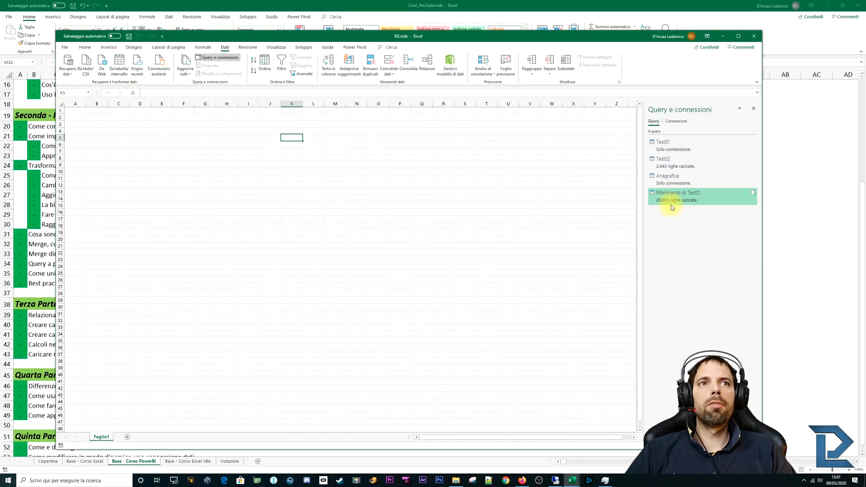
pyautogui.moveTo(670, 203)
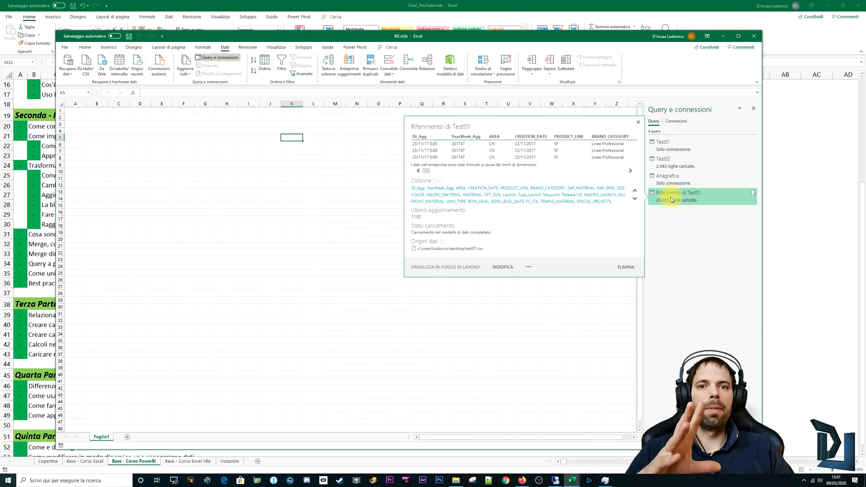
pyautogui.moveTo(677, 148)
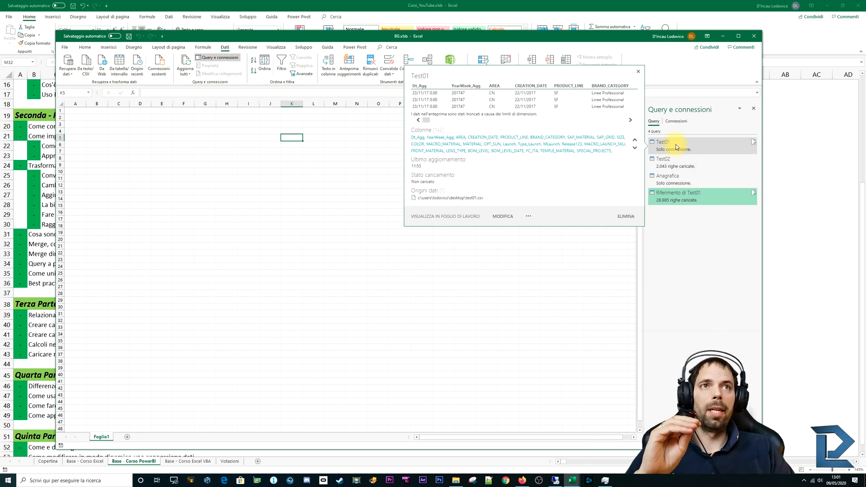
# Edit the Riferimento di Test01 query, change its YearWeek_Agg column to the Testo type, and close and load.
pyautogui.rightClick(666, 195)
pyautogui.click(680, 219)
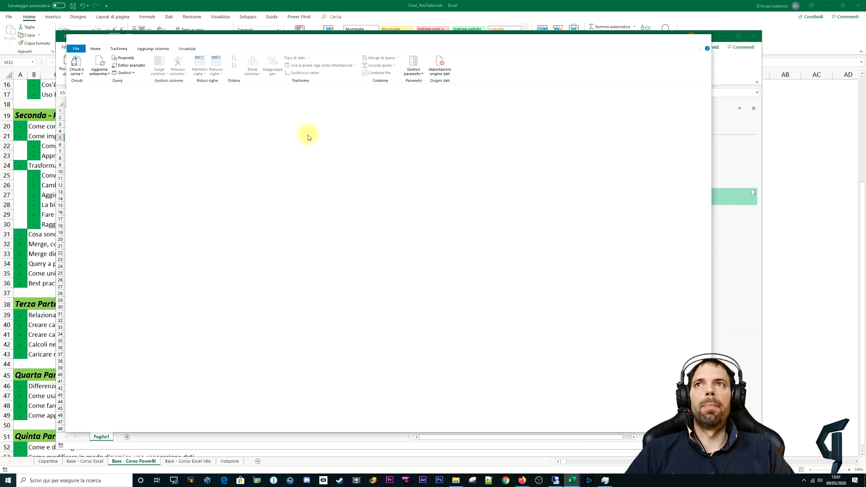
pyautogui.click(74, 96)
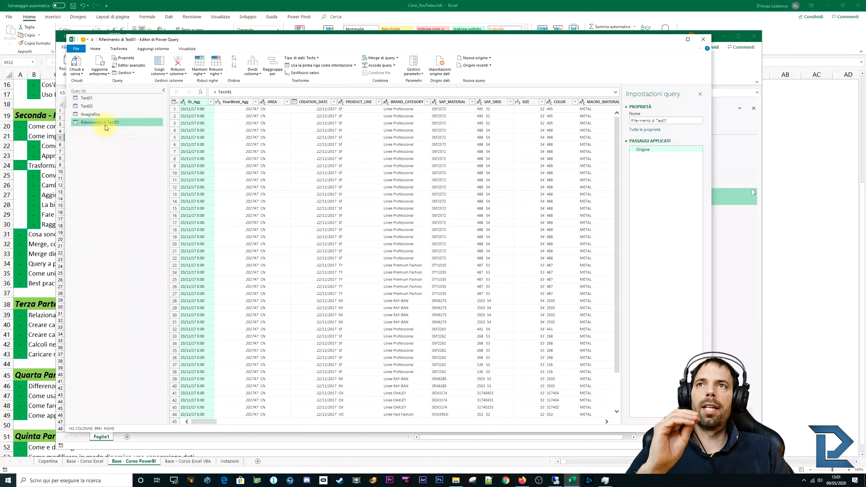
pyautogui.click(184, 105)
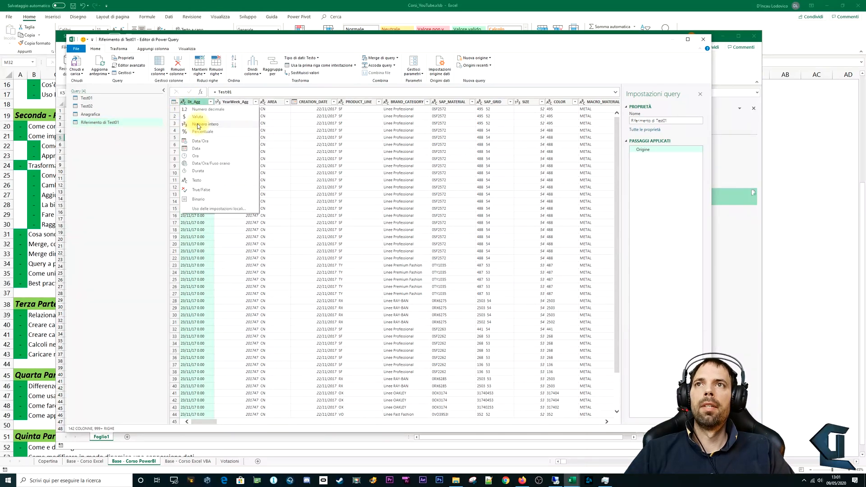
pyautogui.click(296, 136)
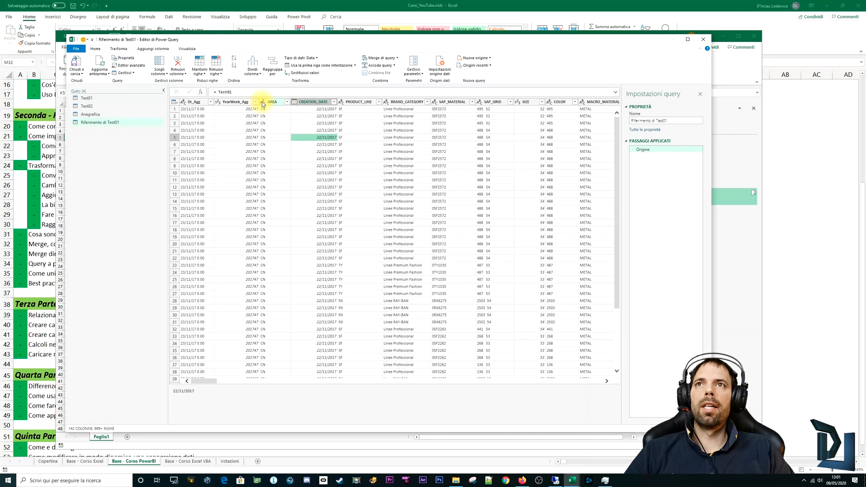
pyautogui.click(219, 103)
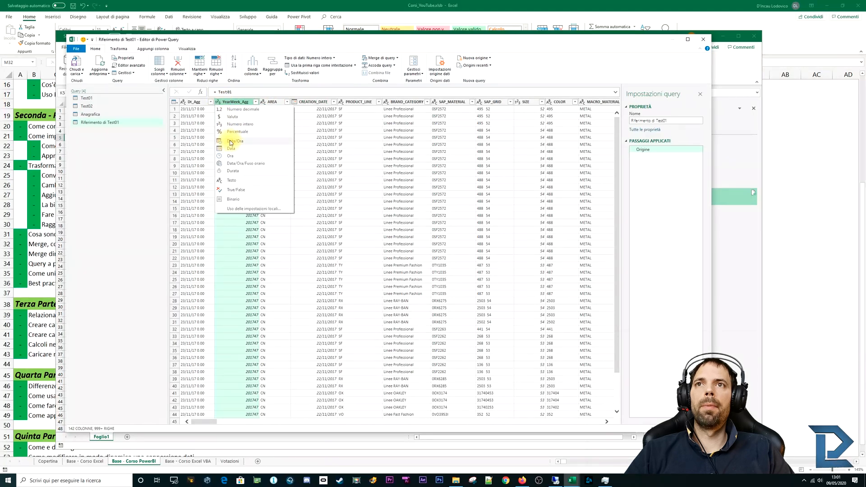
pyautogui.click(230, 180)
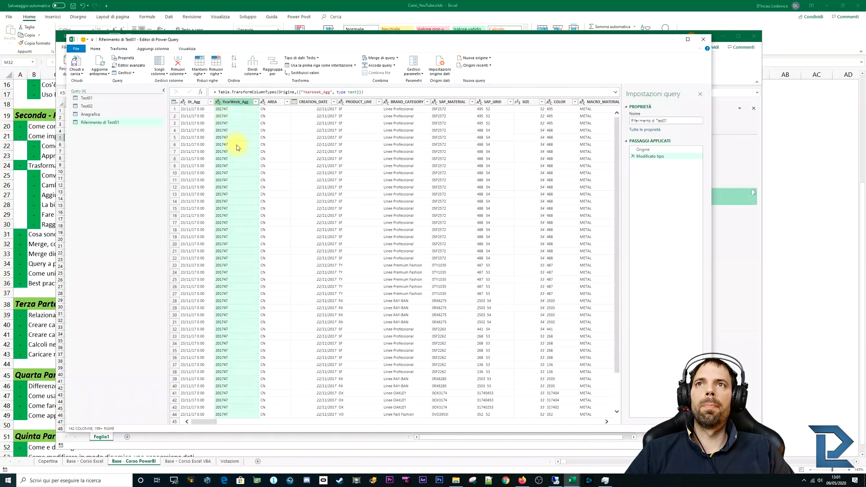
pyautogui.click(76, 63)
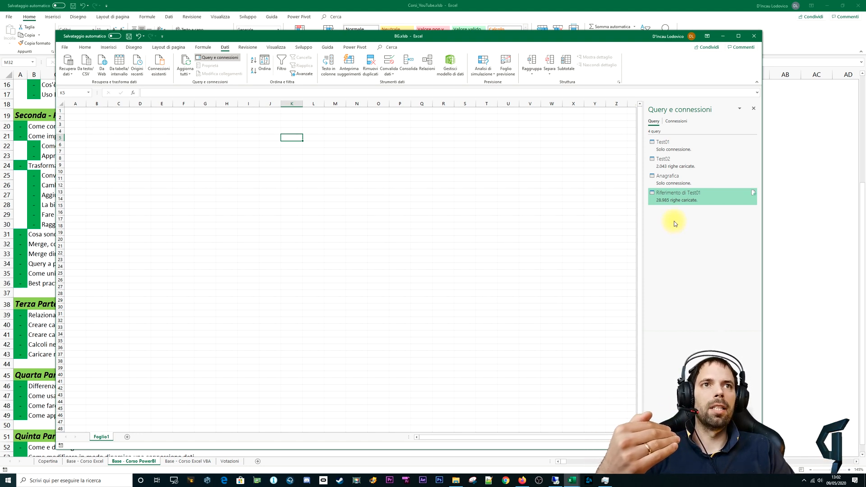
# Reopen Riferimento di Test01, remove its Modificato tipo step, and close and load the query.
pyautogui.rightClick(680, 203)
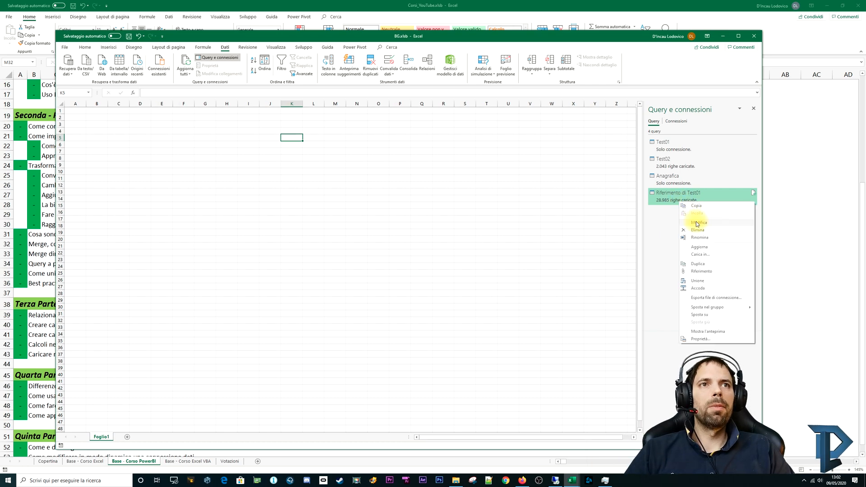
pyautogui.click(698, 224)
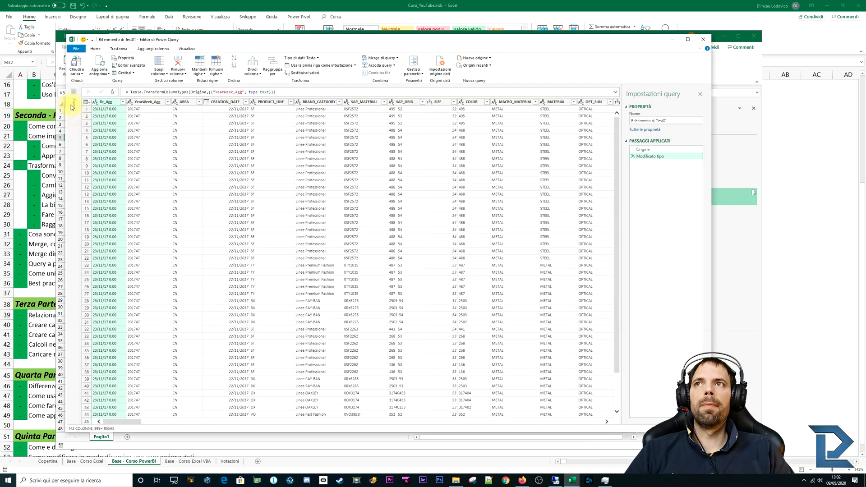
pyautogui.click(71, 107)
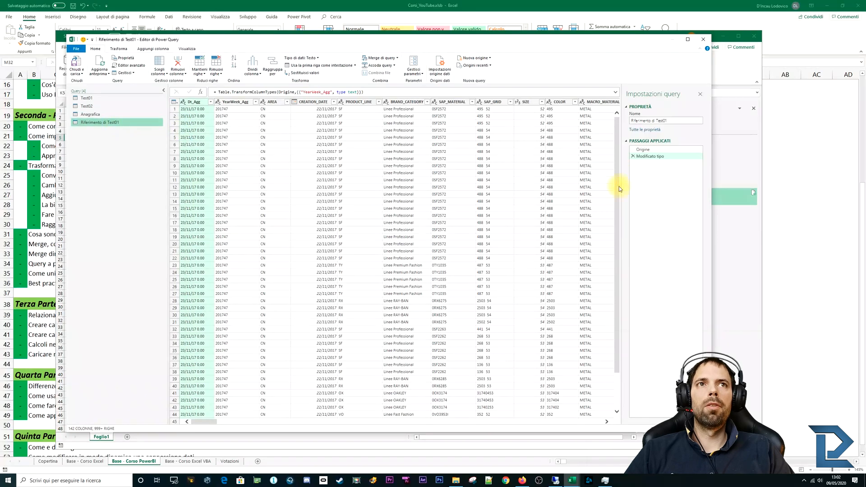
pyautogui.click(633, 156)
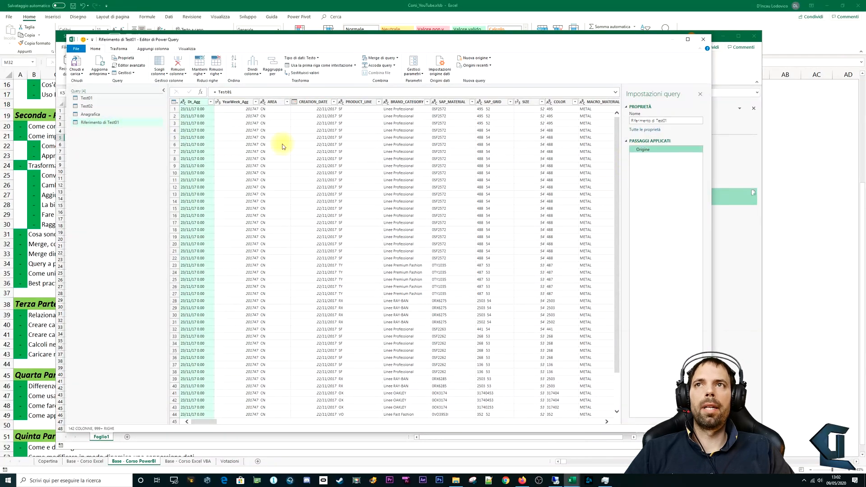
pyautogui.click(100, 126)
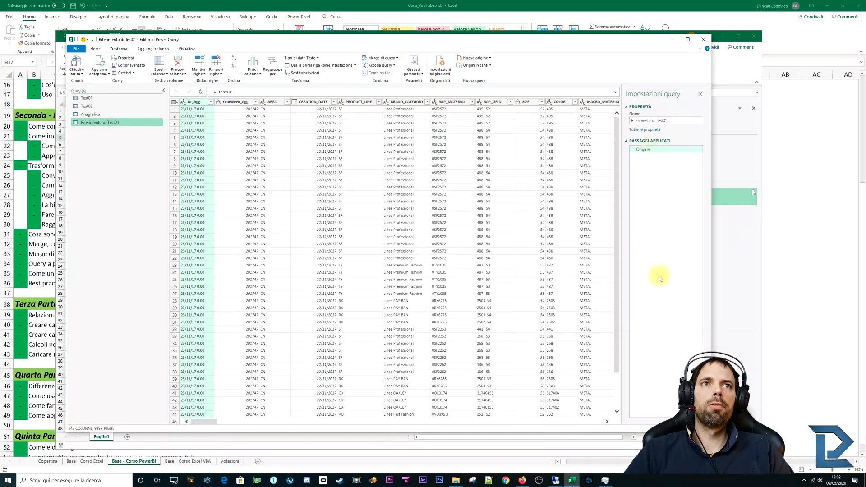
pyautogui.click(77, 63)
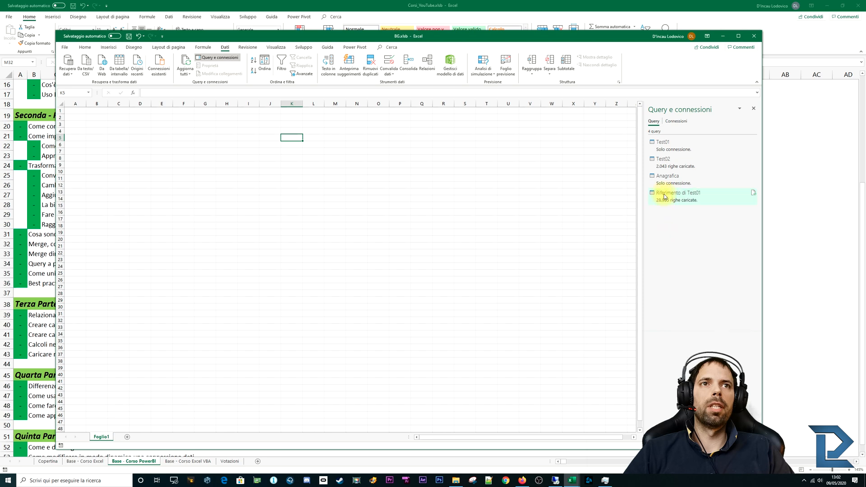
# Reopen the Power Query editor and change the YearWeek_Agg column of Test01 to text, adding the conversion as a new step.
pyautogui.rightClick(665, 197)
pyautogui.click(685, 219)
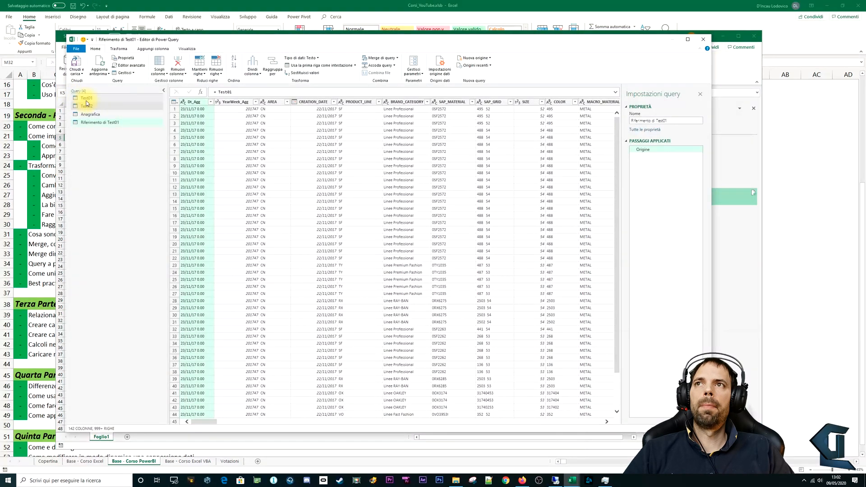
pyautogui.click(86, 98)
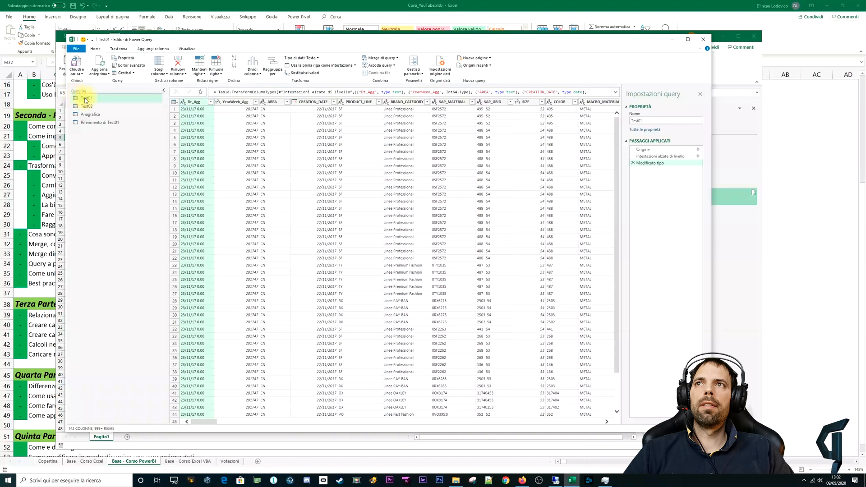
pyautogui.click(220, 103)
pyautogui.click(224, 207)
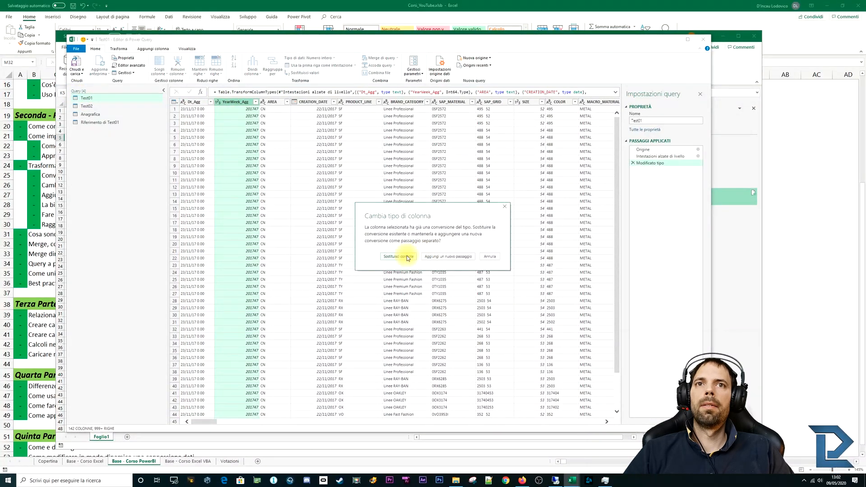
pyautogui.click(439, 257)
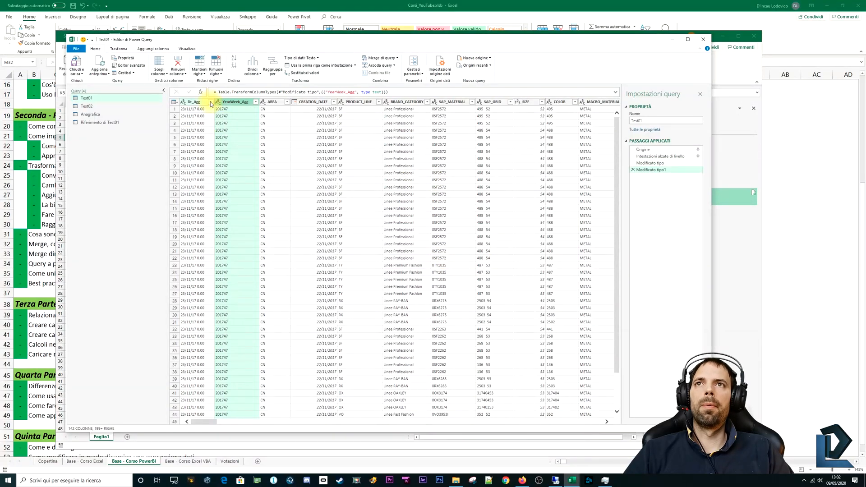
# Check the YearWeek_Agg column type in Riferimento di Test01 against Test01, and close and load the changes.
pyautogui.click(87, 122)
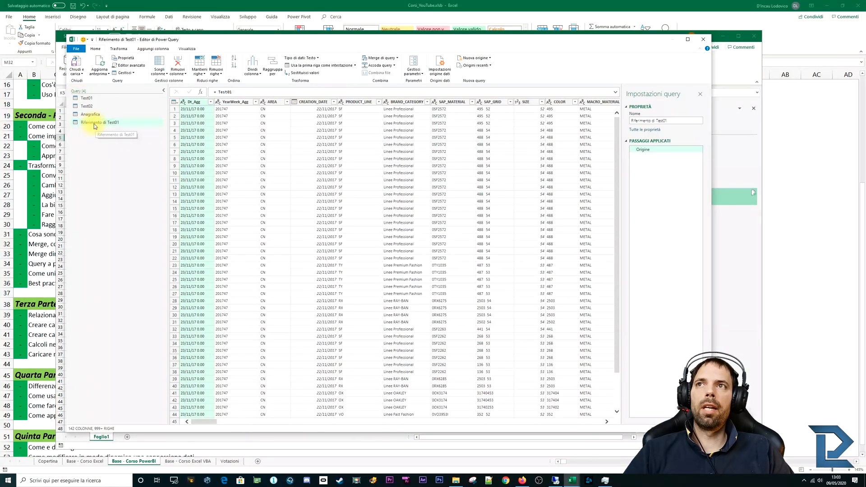
pyautogui.click(88, 98)
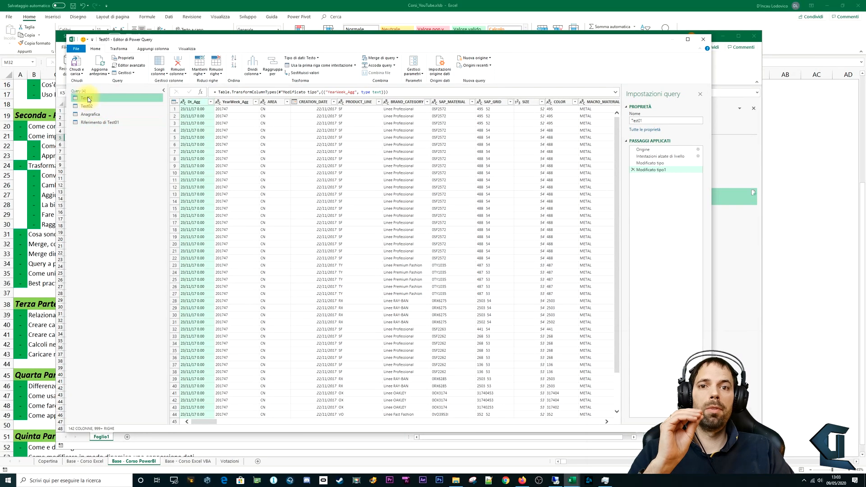
pyautogui.click(76, 63)
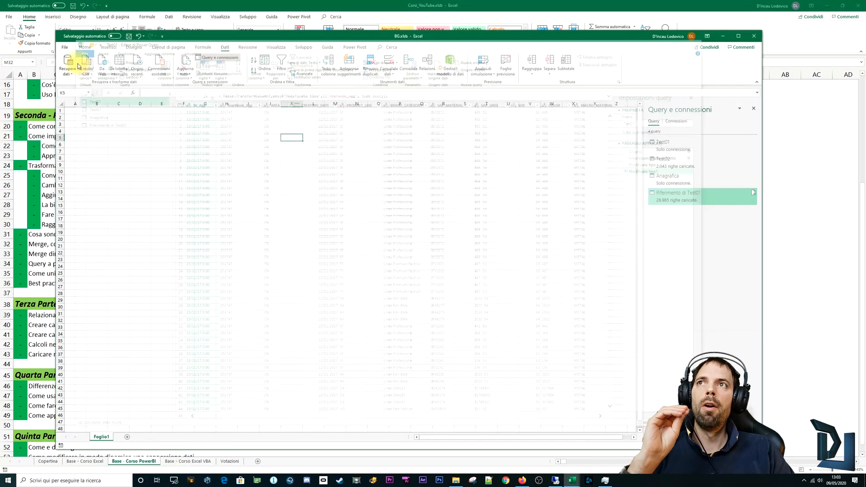
# Select Test01 and Riferimento di Test01 among the workbook queries and inspect the preview of Riferimento di Test01.
pyautogui.click(663, 143)
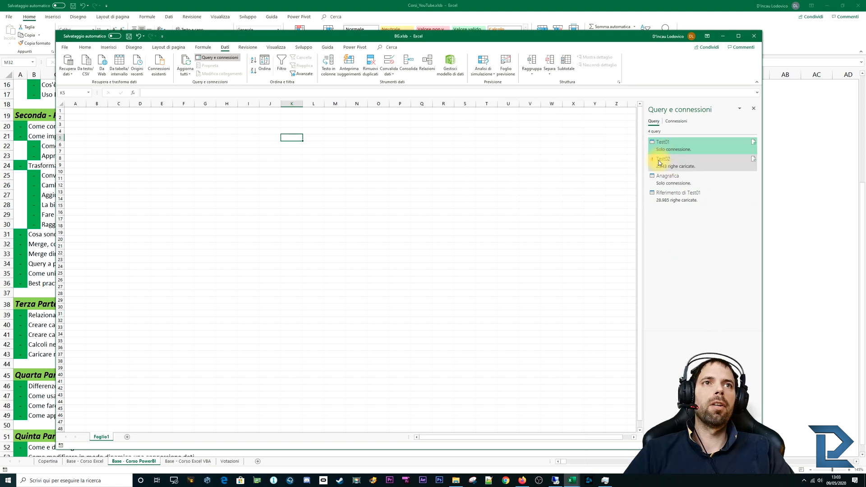
pyautogui.click(677, 198)
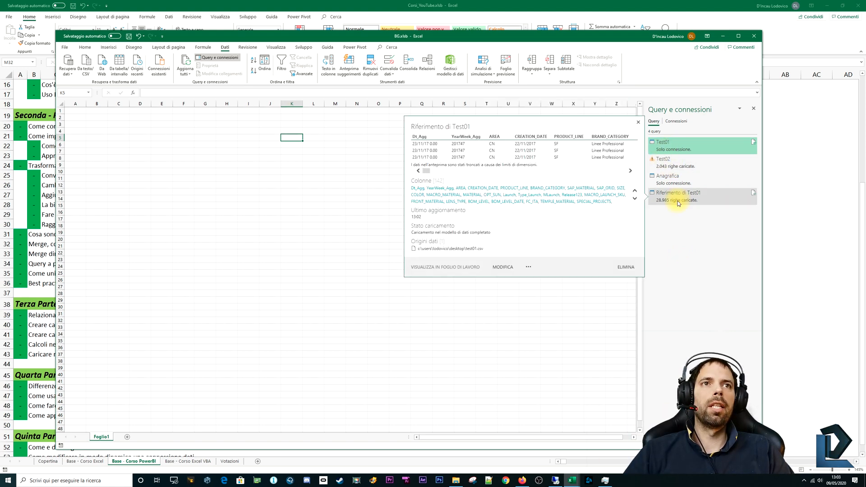
pyautogui.moveTo(668, 200)
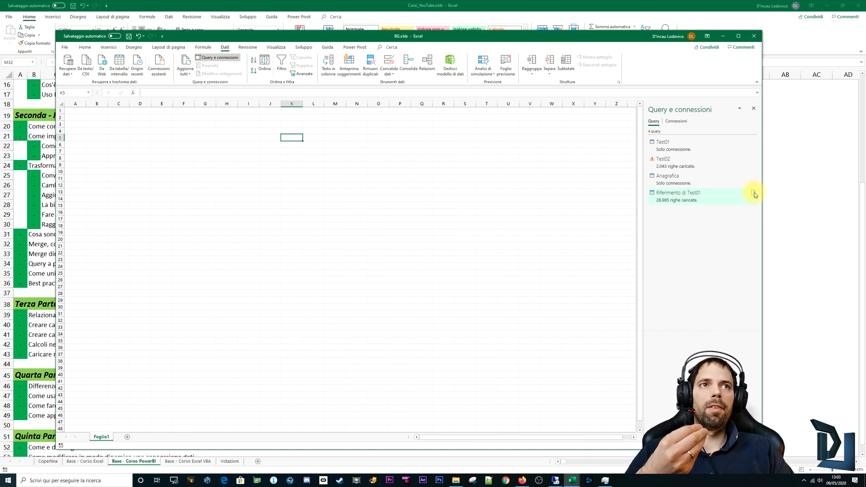
pyautogui.moveTo(755, 192)
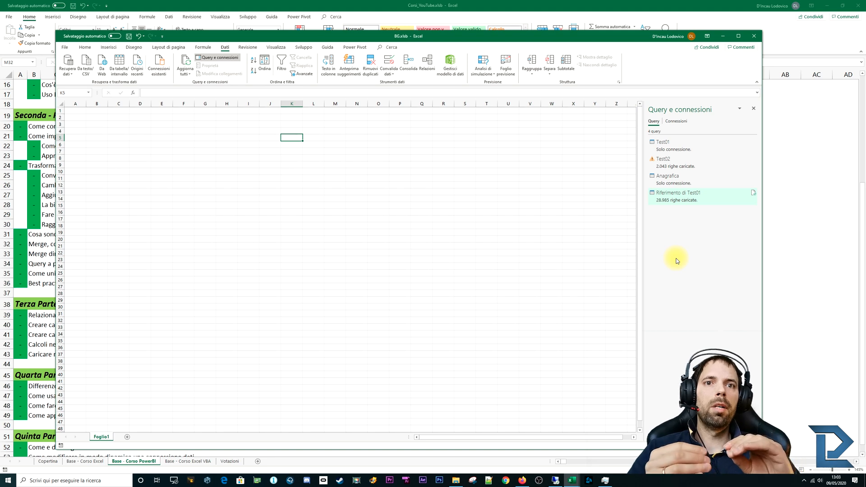
# Open Riferimento di Test01 in the Power Query editor, view the Test01 query and its applied steps, and close and load.
pyautogui.click(675, 199)
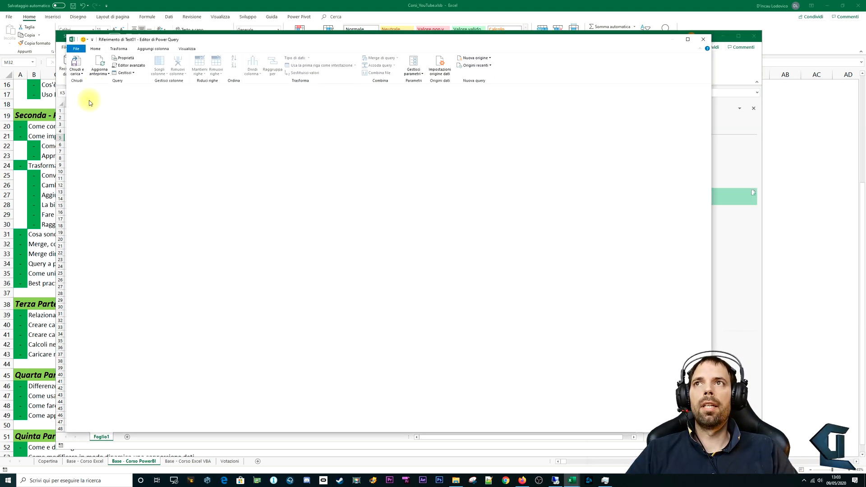
pyautogui.click(73, 91)
pyautogui.click(86, 98)
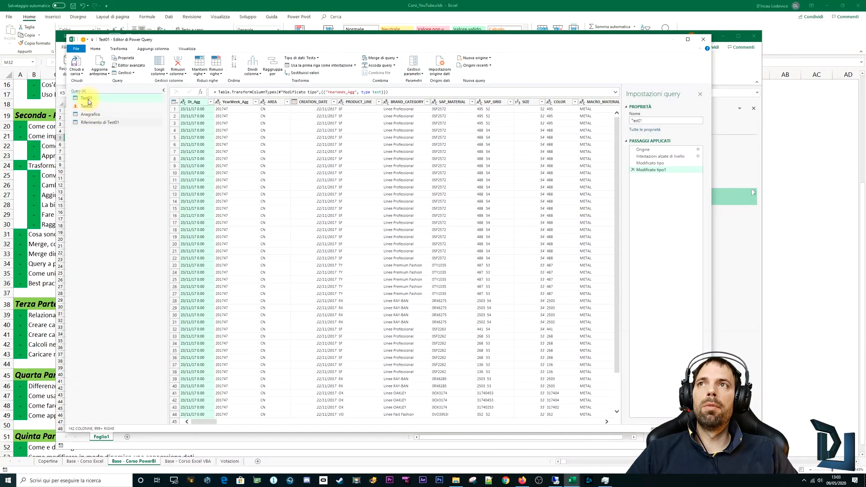
pyautogui.click(76, 63)
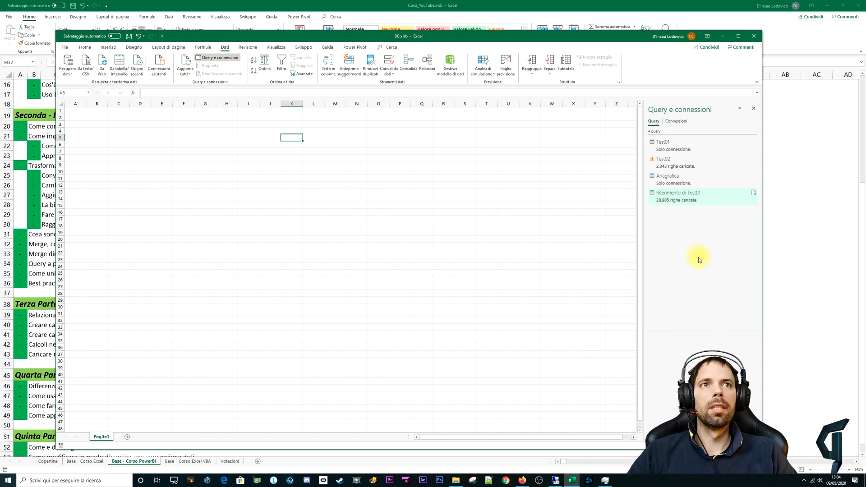
# Switch to the Corsi_YouTube workbook and review the Parte 2 course topics on connection-only queries, references and Anteprima dei dati.
pyautogui.moveTo(645, 274); pyautogui.dragTo(655, 275)
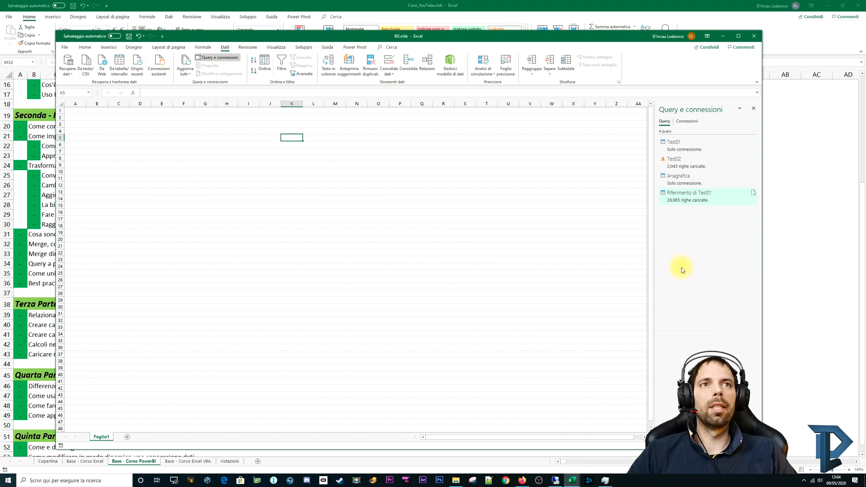
pyautogui.click(314, 20)
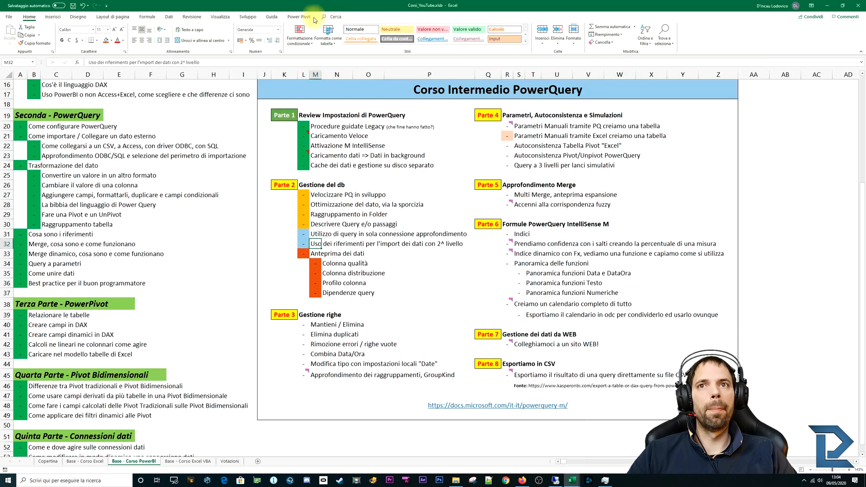
pyautogui.click(389, 251)
pyautogui.moveTo(304, 235); pyautogui.dragTo(427, 243)
pyautogui.click(418, 275)
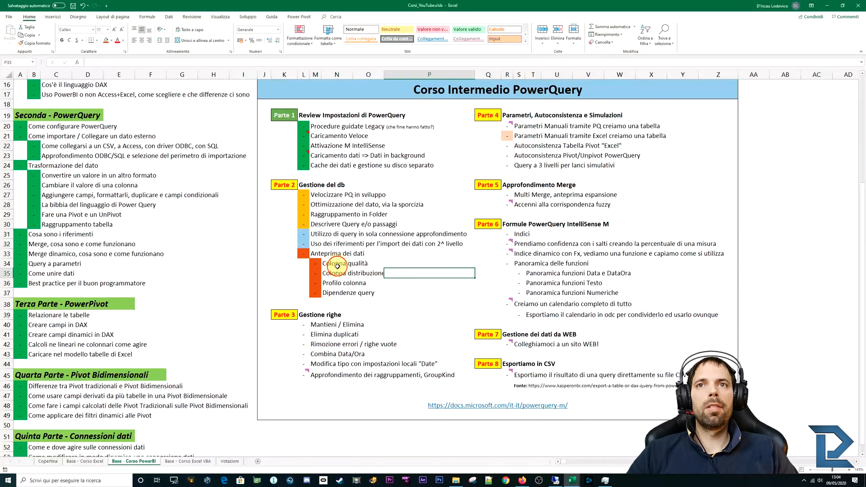
pyautogui.moveTo(304, 253); pyautogui.dragTo(387, 296)
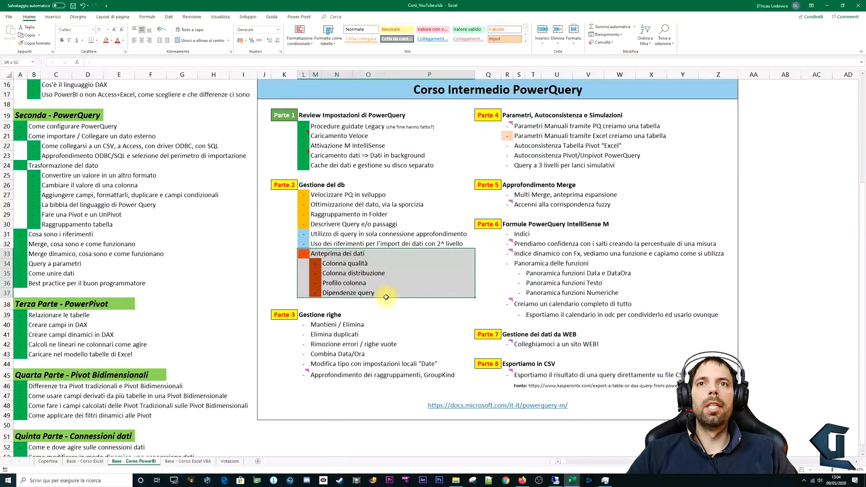
pyautogui.click(345, 283)
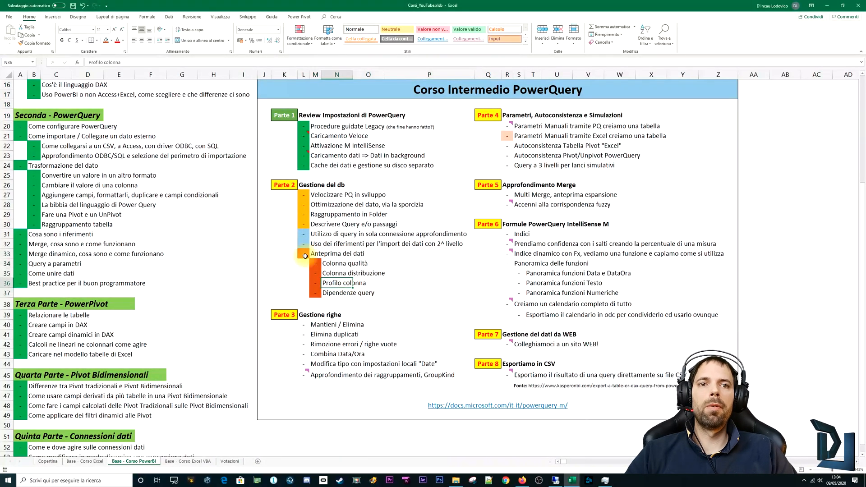
# Return to the BG workbook, check the data preview options for Test01 in the Power Query editor, and close the editor.
pyautogui.click(572, 480)
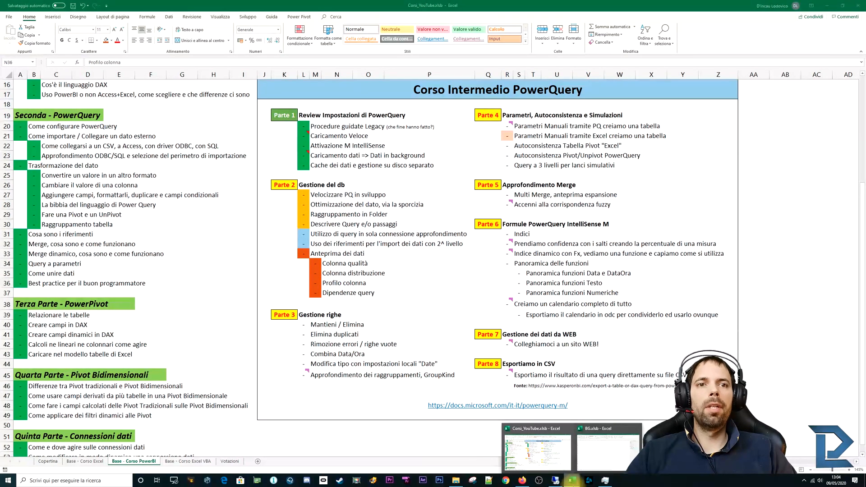
pyautogui.click(587, 447)
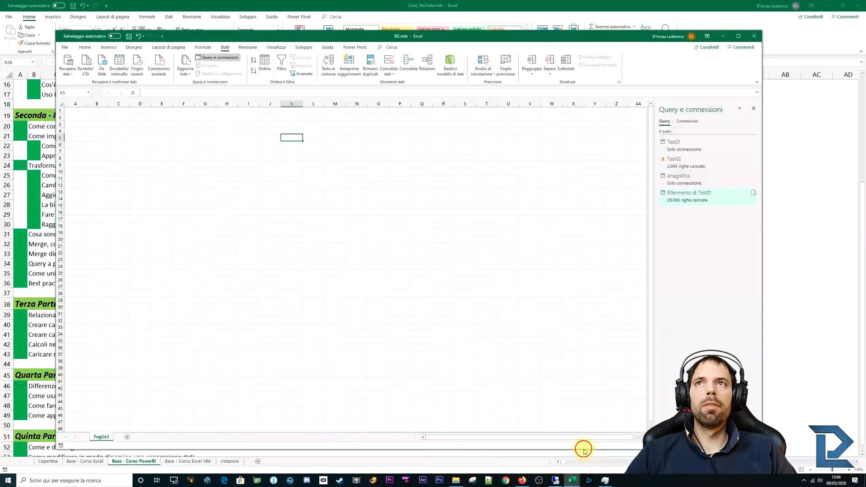
pyautogui.click(62, 71)
pyautogui.click(92, 191)
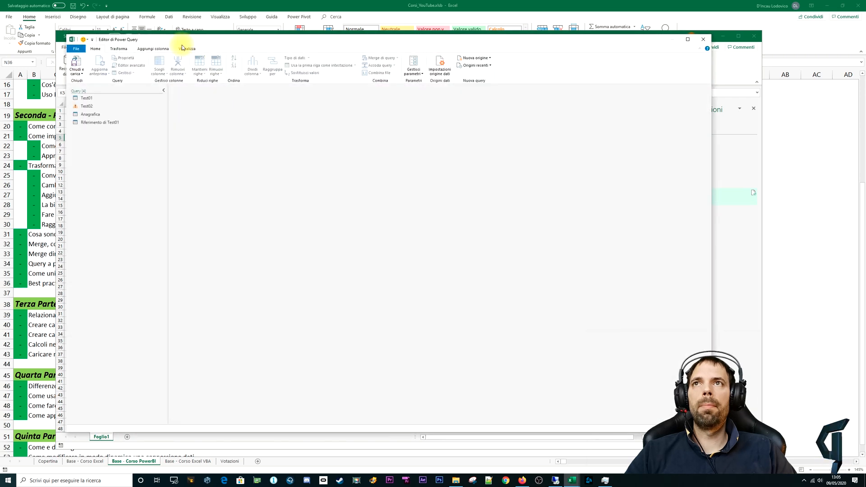
pyautogui.click(184, 48)
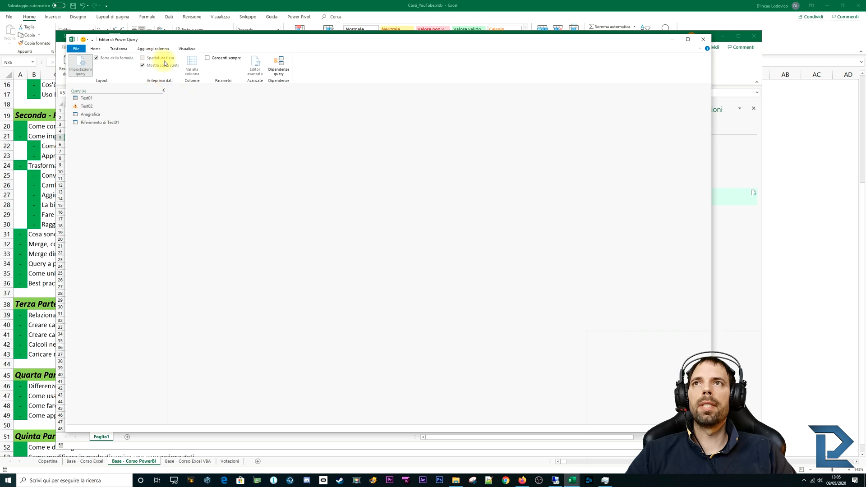
pyautogui.click(88, 98)
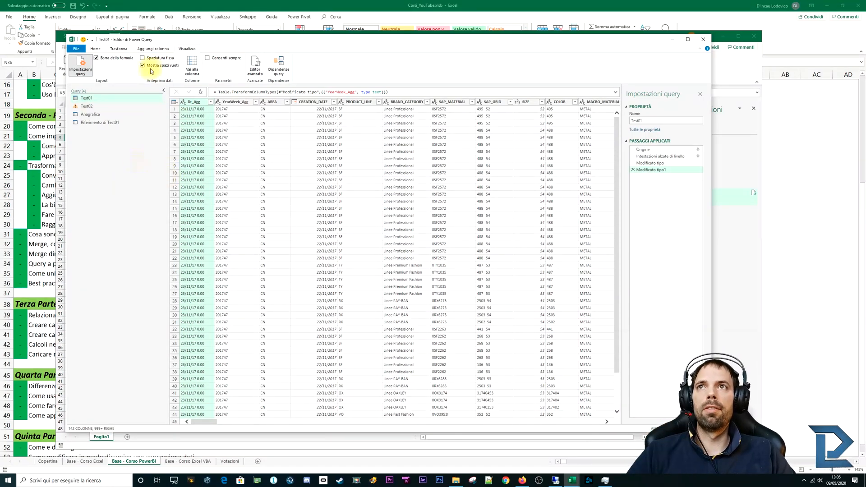
pyautogui.click(703, 39)
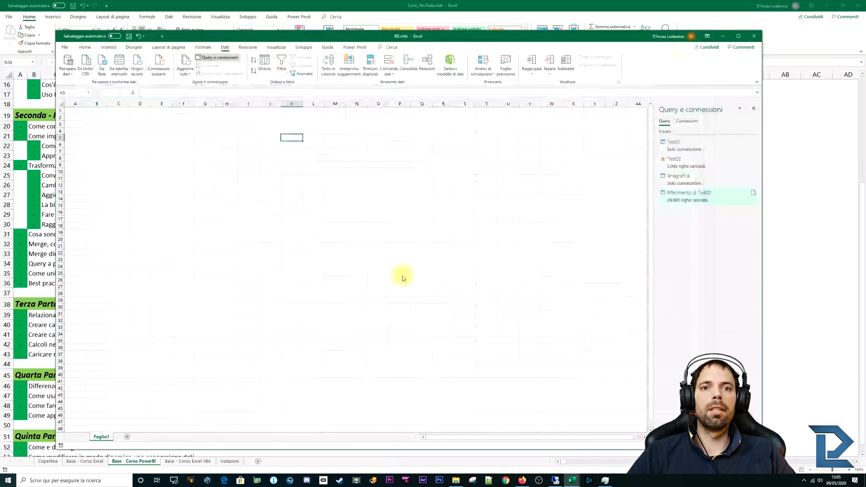
# Switch to the remote desktop's Power Query editor, open the Characteristic query, and turn the Spaziatura fissa option on and off again.
pyautogui.click(557, 481)
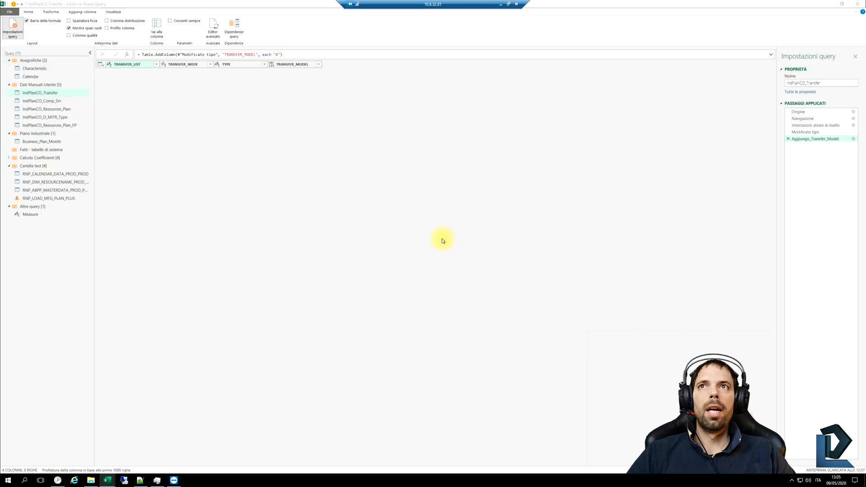
pyautogui.click(31, 69)
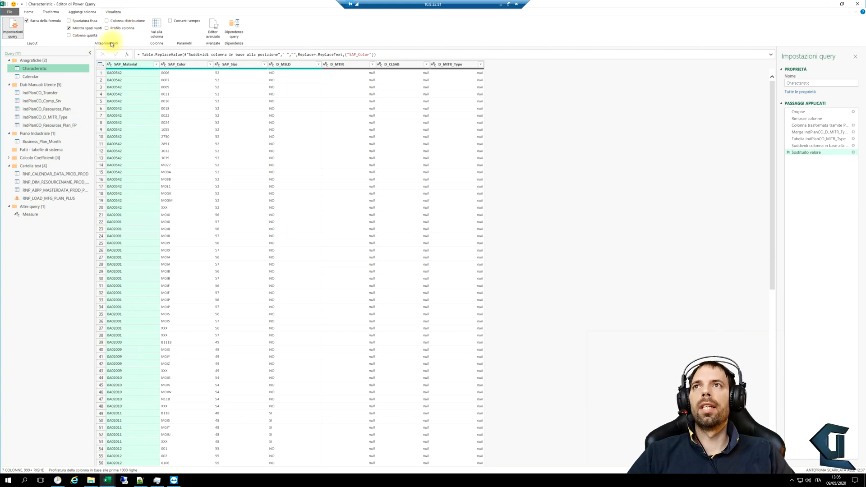
pyautogui.click(78, 23)
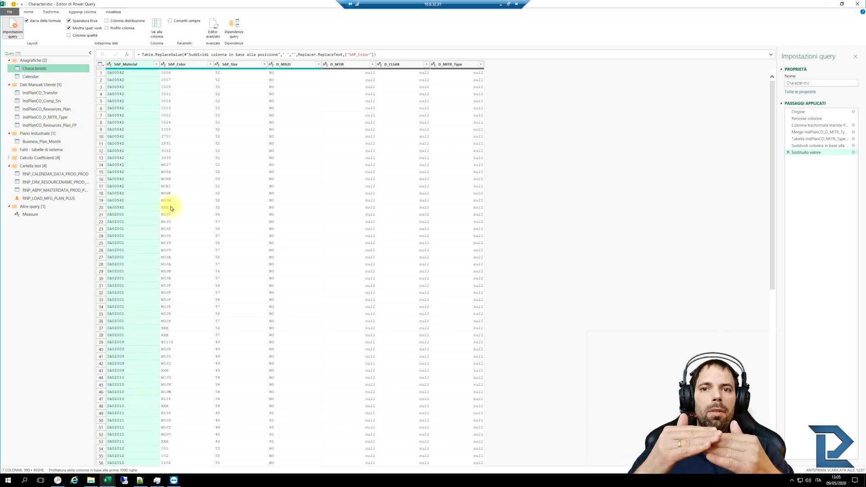
pyautogui.click(81, 22)
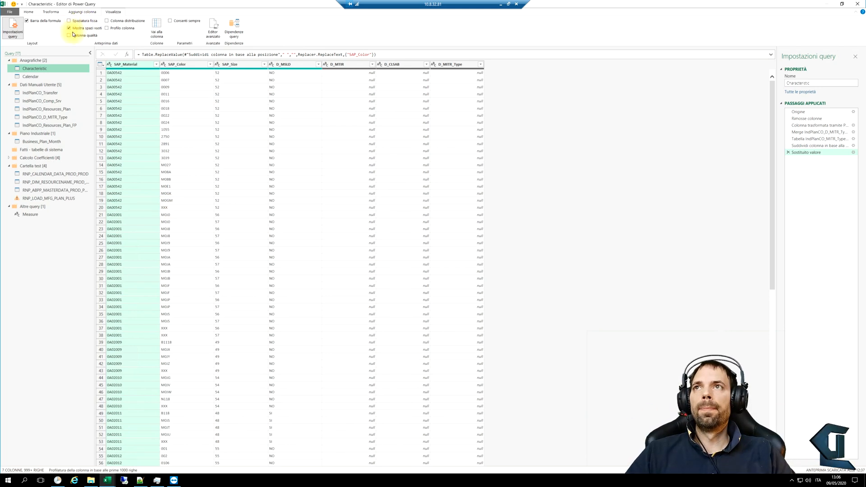
# Show Colonna qualità for the Characteristic query, examine the valid, error and empty percentages of its columns, and hide it again.
pyautogui.click(75, 37)
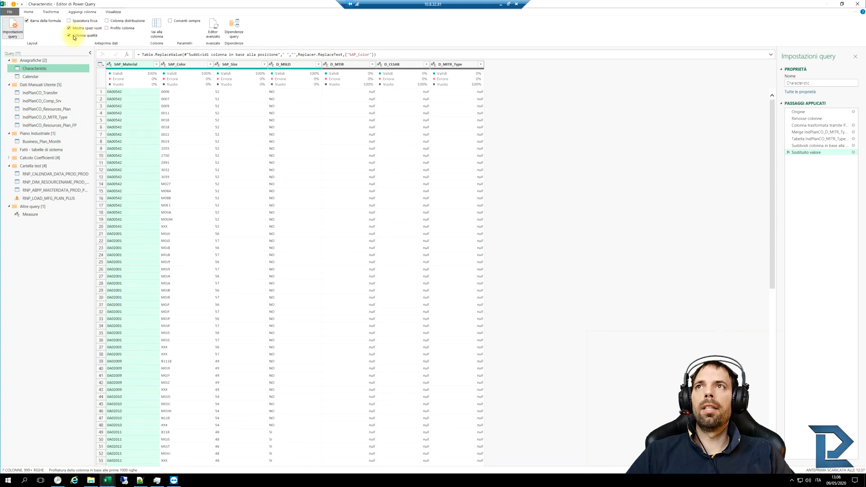
pyautogui.click(186, 76)
pyautogui.click(240, 81)
pyautogui.click(285, 81)
pyautogui.click(364, 80)
pyautogui.click(390, 81)
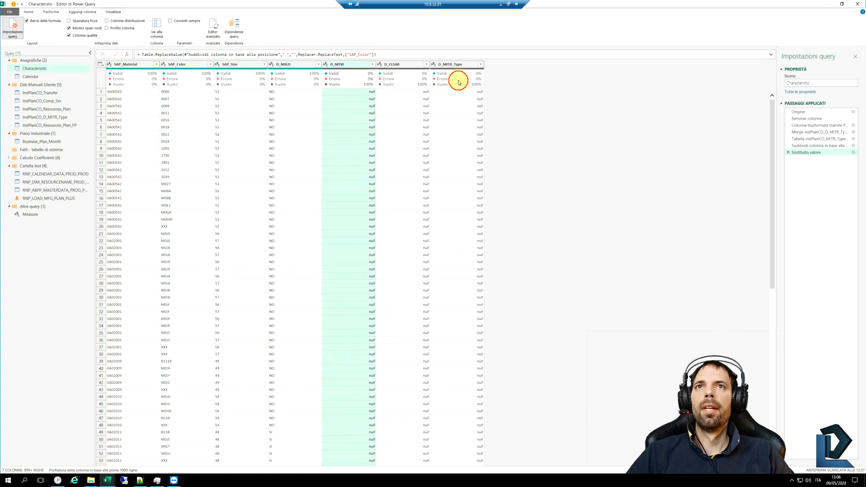
pyautogui.click(459, 80)
pyautogui.click(141, 78)
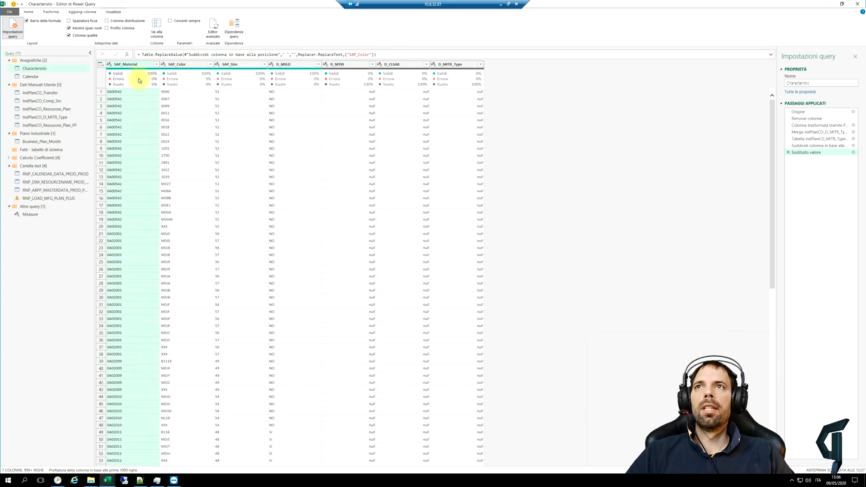
pyautogui.click(85, 35)
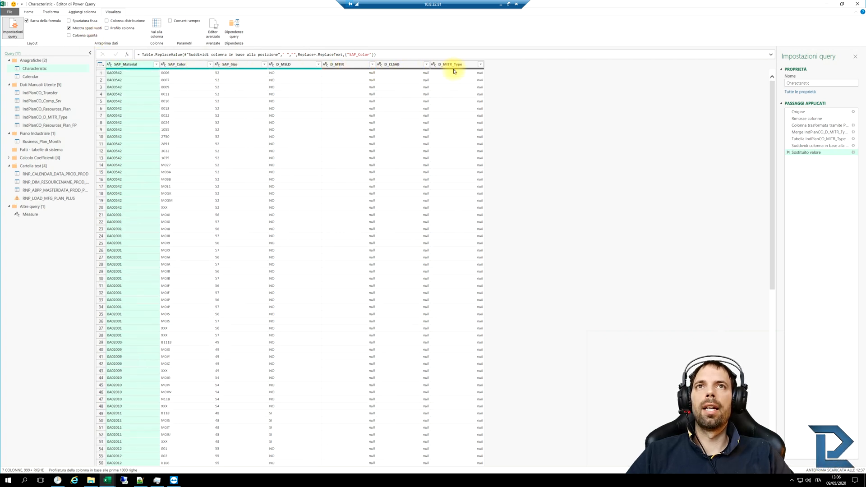
# Return to the local BG workbook, open Riferimento di Test01 in the Power Query editor, and check its available view options.
pyautogui.click(500, 5)
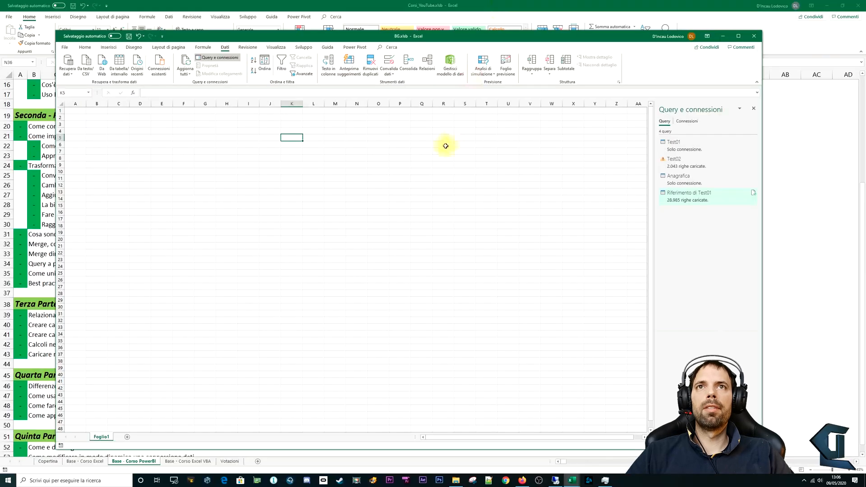
pyautogui.rightClick(684, 199)
pyautogui.click(693, 218)
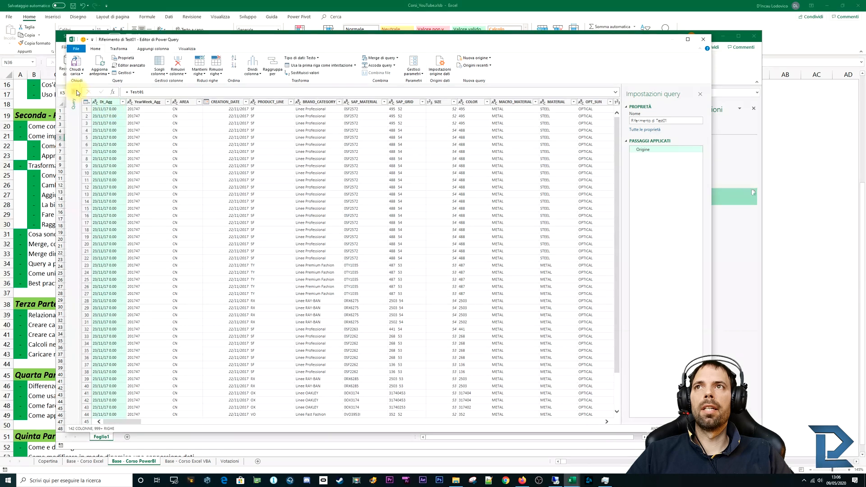
pyautogui.click(185, 50)
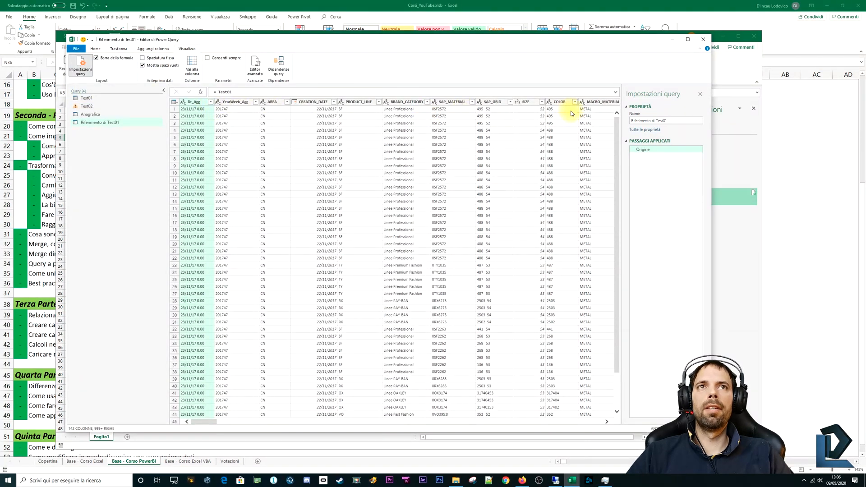
# Switch back to the remote desktop's Characteristic query and inspect the quality summary of the D_MITR column.
pyautogui.click(557, 480)
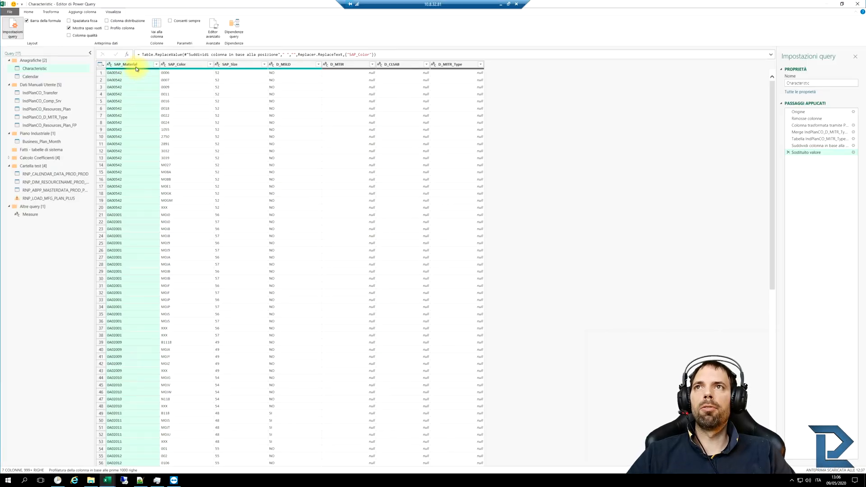
pyautogui.moveTo(137, 70)
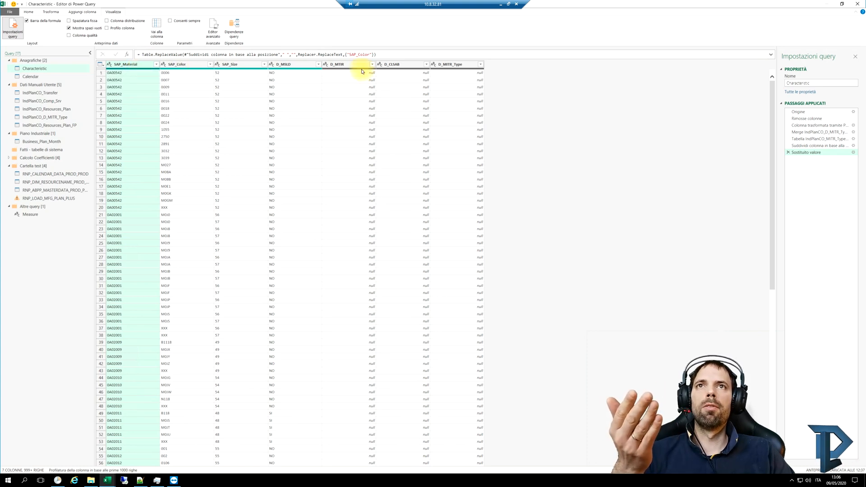
pyautogui.click(357, 87)
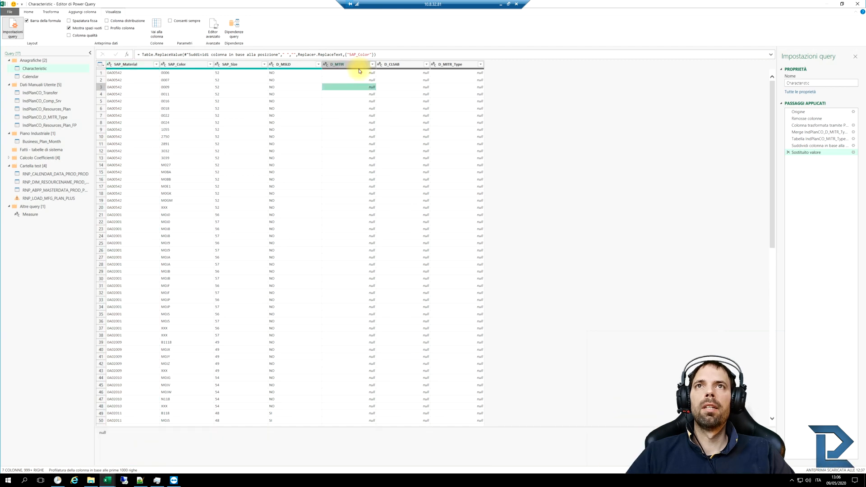
pyautogui.moveTo(360, 71)
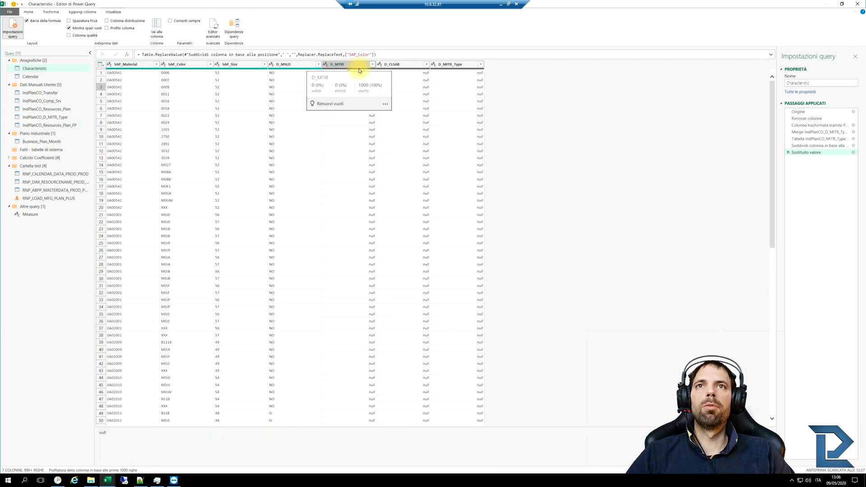
# Turn on Colonna qualità and Colonna distribuzione for the Characteristic query's data preview.
pyautogui.click(89, 38)
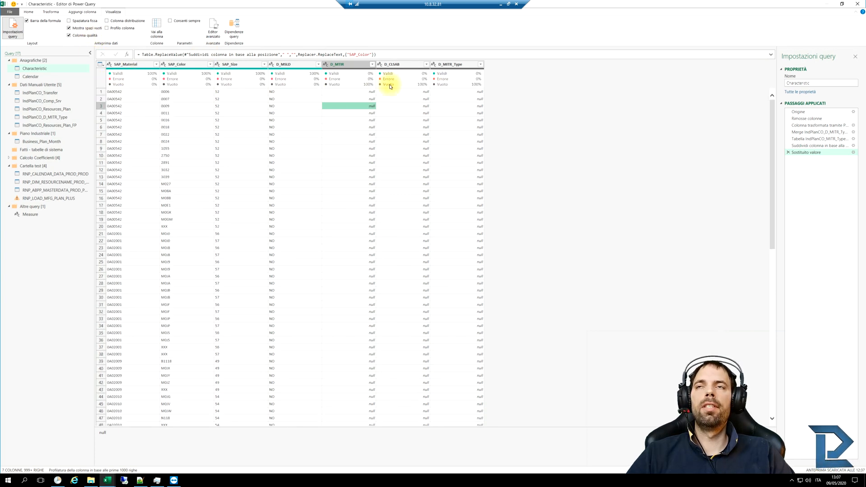
pyautogui.click(112, 22)
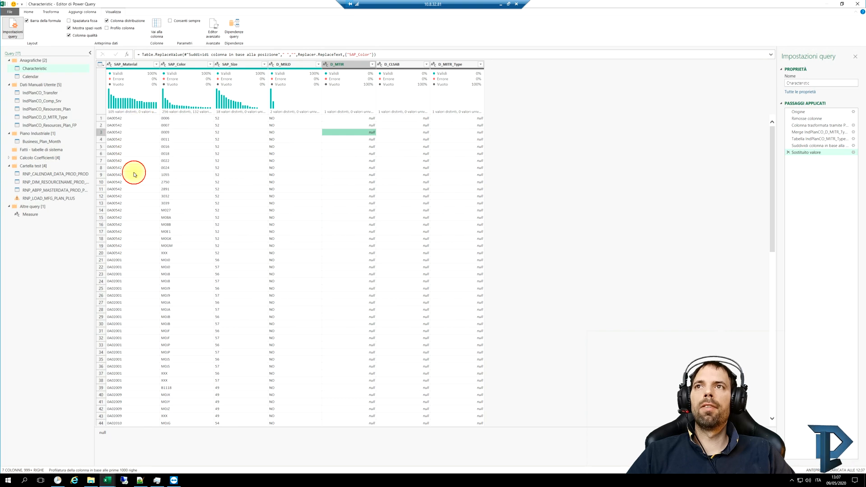
# Inspect the distribution chart of the SAP_Material column and its summary of distinct and unique values.
pyautogui.click(117, 120)
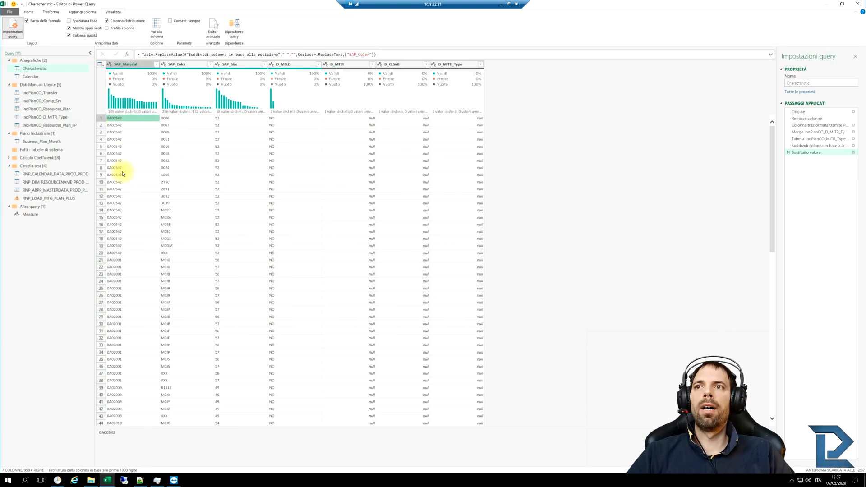
pyautogui.click(125, 254)
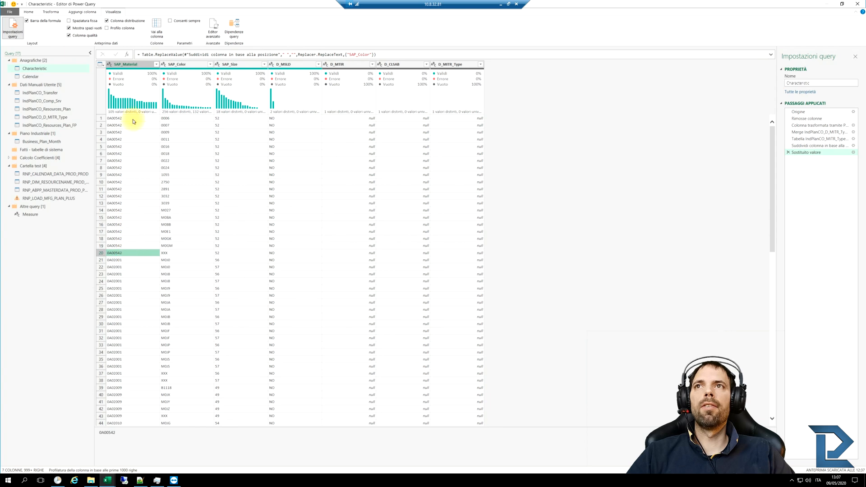
pyautogui.moveTo(149, 105)
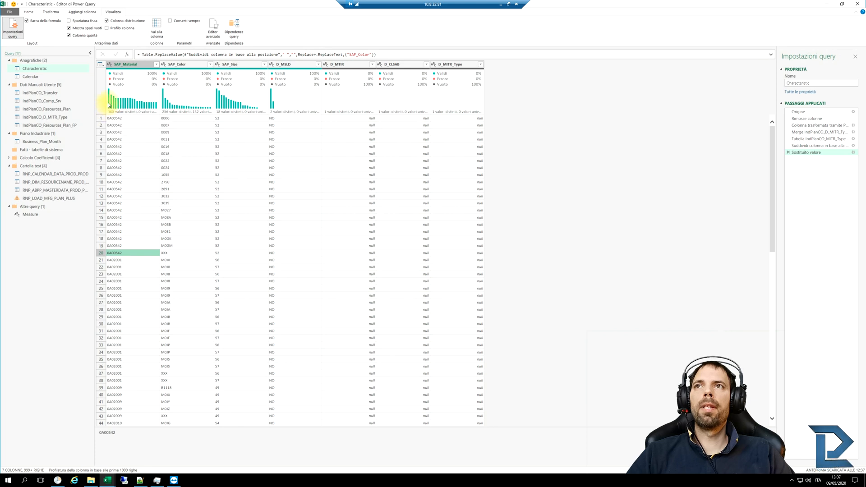
pyautogui.moveTo(108, 105)
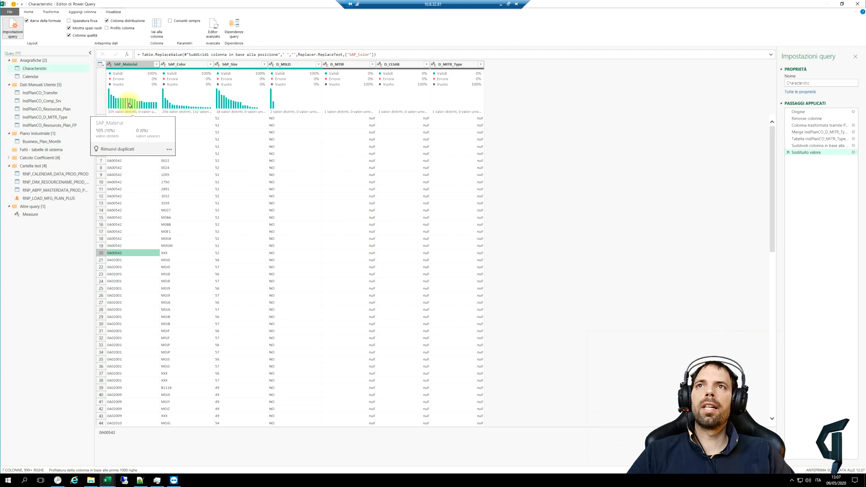
# Turn on Profilo colonna for the SAP_Size column and examine its statistics, value distribution and the options offered for the distribution.
pyautogui.click(224, 103)
pyautogui.click(224, 104)
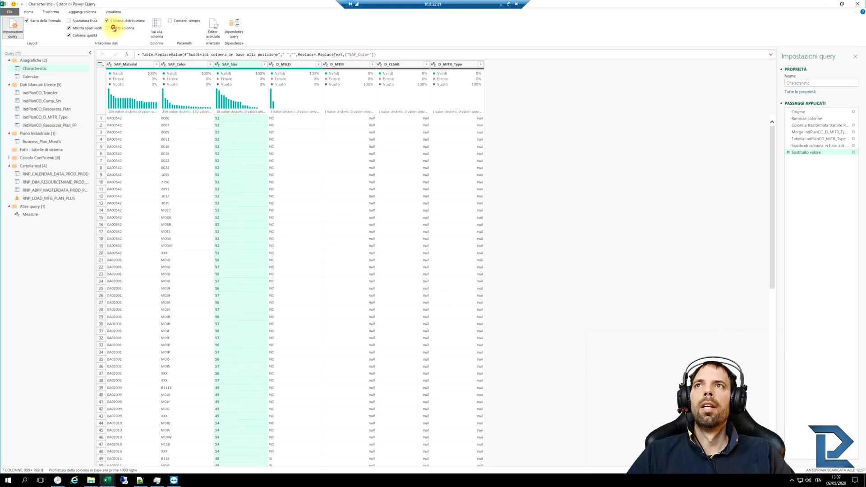
pyautogui.click(114, 29)
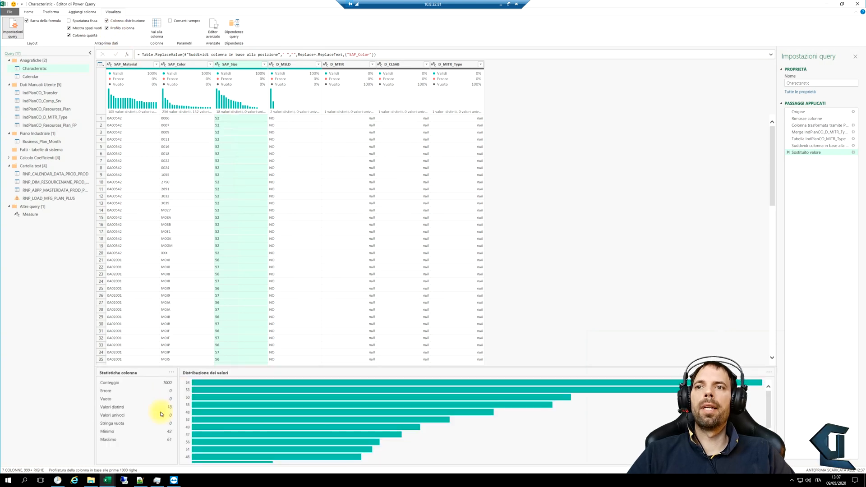
pyautogui.click(168, 384)
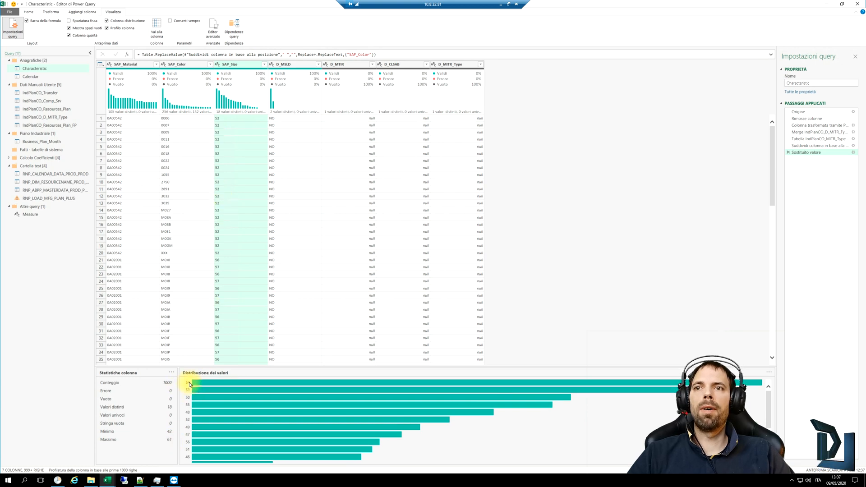
pyautogui.moveTo(216, 383)
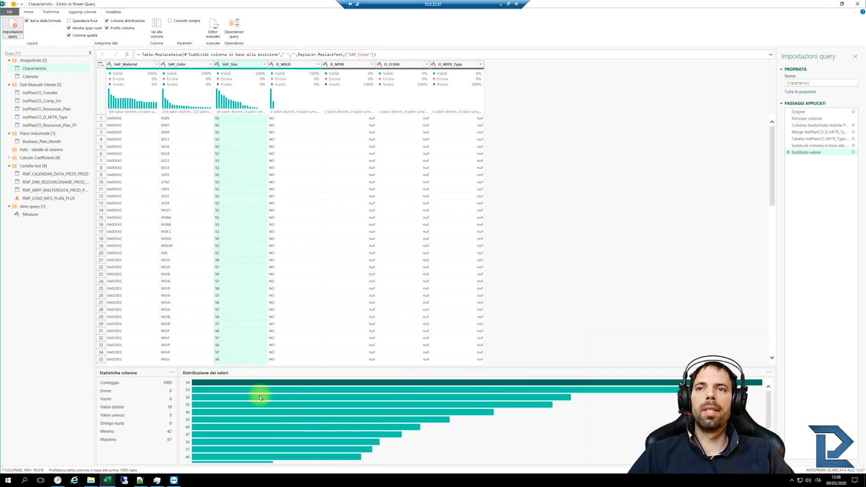
pyautogui.rightClick(768, 371)
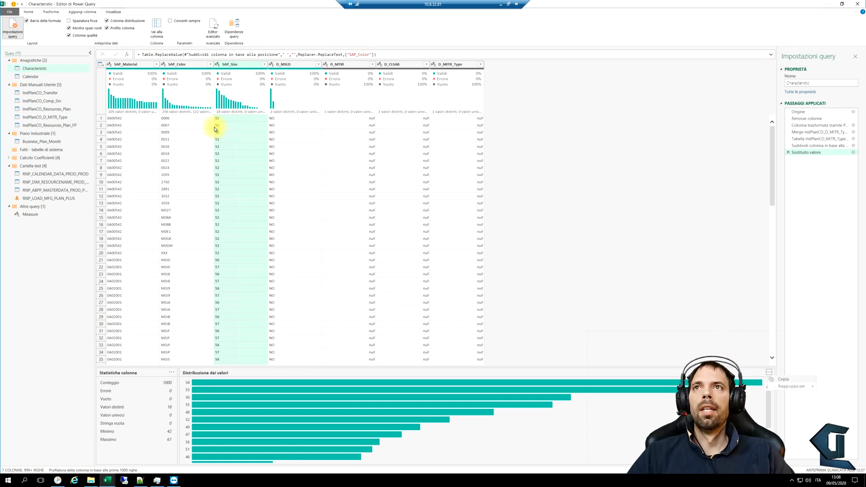
# Change the data type of the SAP_Material column to Numero intero and check the columns' quality indicators.
pyautogui.click(131, 133)
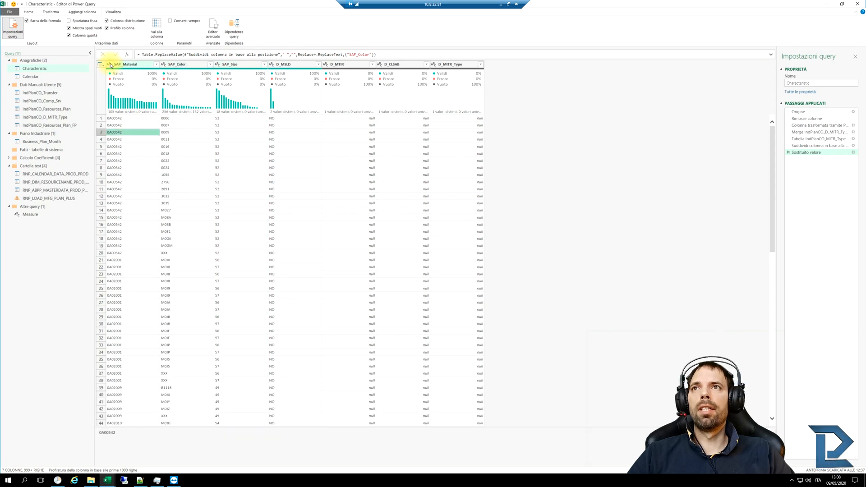
pyautogui.click(111, 65)
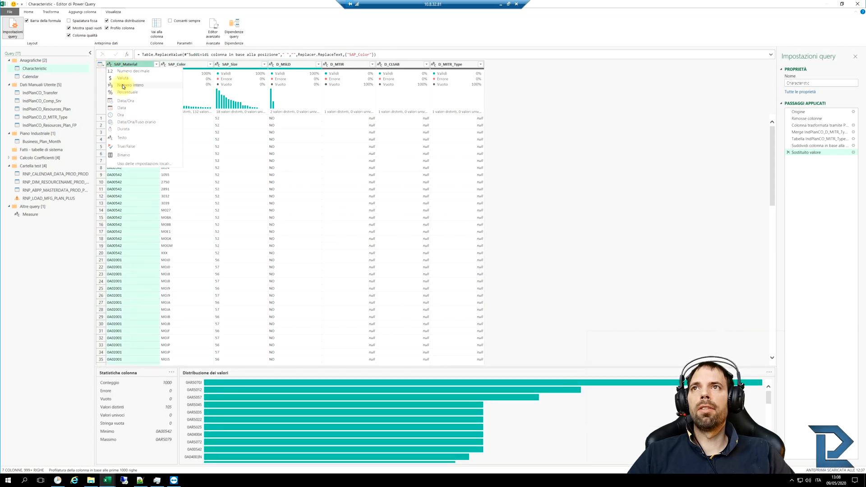
pyautogui.click(123, 86)
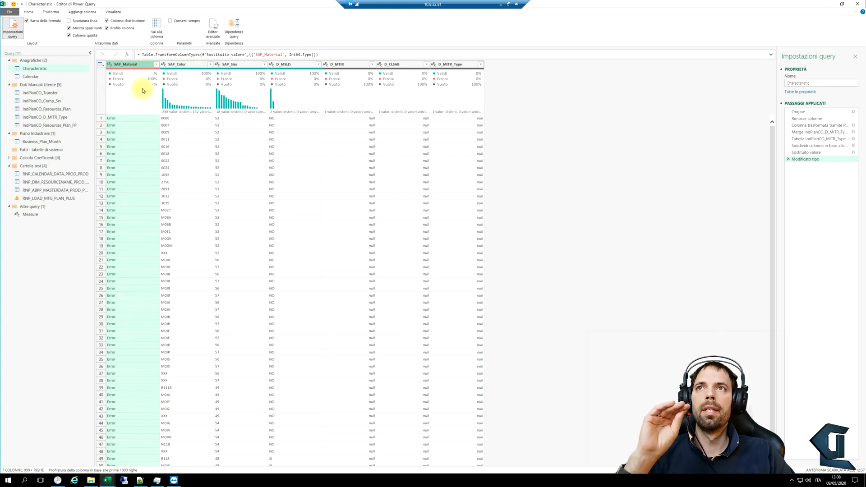
pyautogui.moveTo(343, 71)
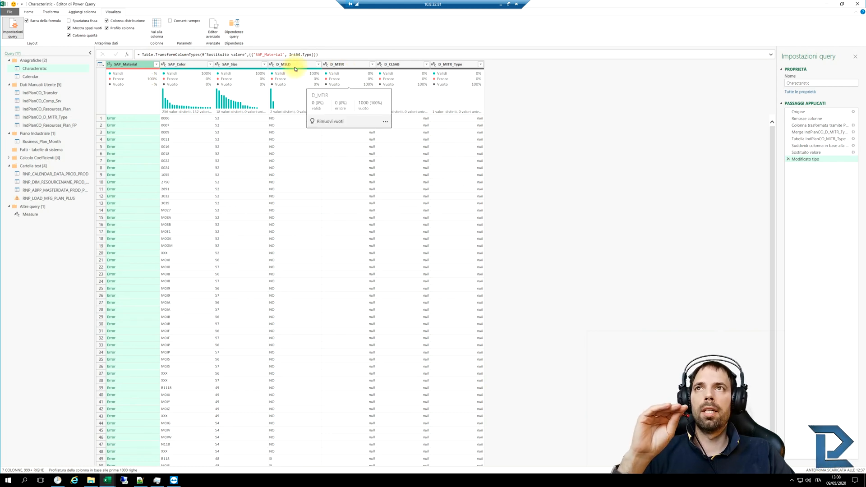
# Replace the errors in the SAP_Material column with 1 and delete the resulting applied step again.
pyautogui.rightClick(147, 71)
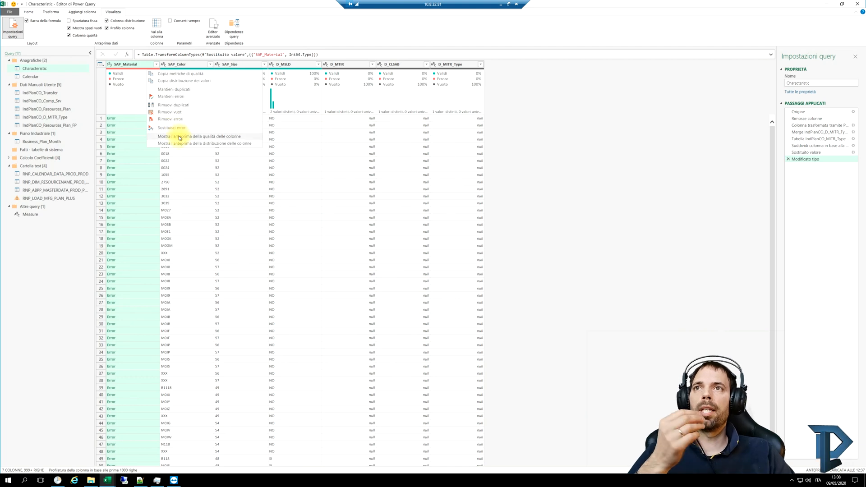
pyautogui.click(168, 129)
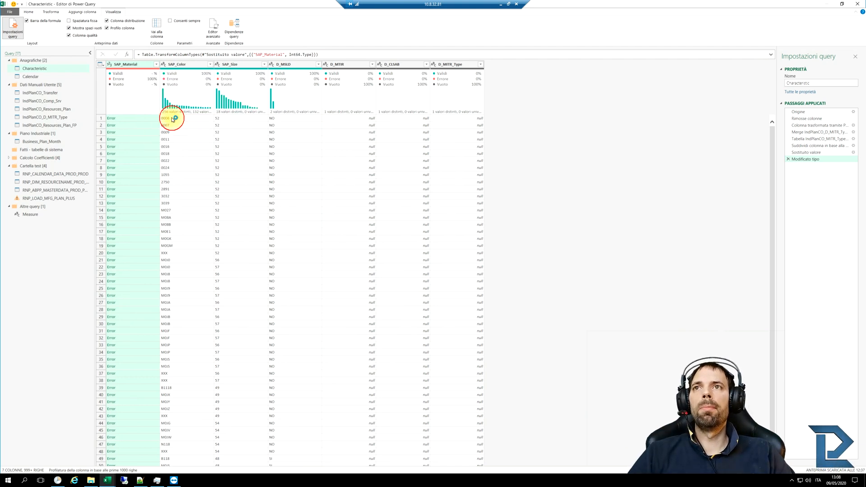
pyautogui.write('1')
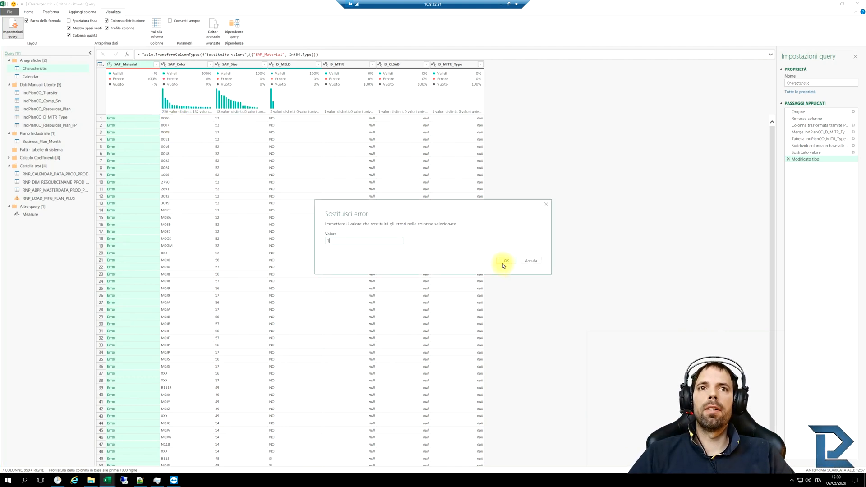
pyautogui.click(506, 261)
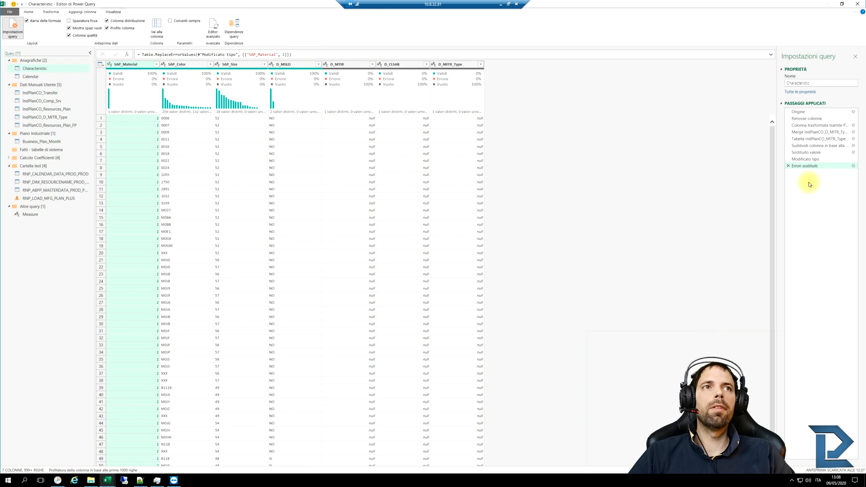
pyautogui.click(789, 166)
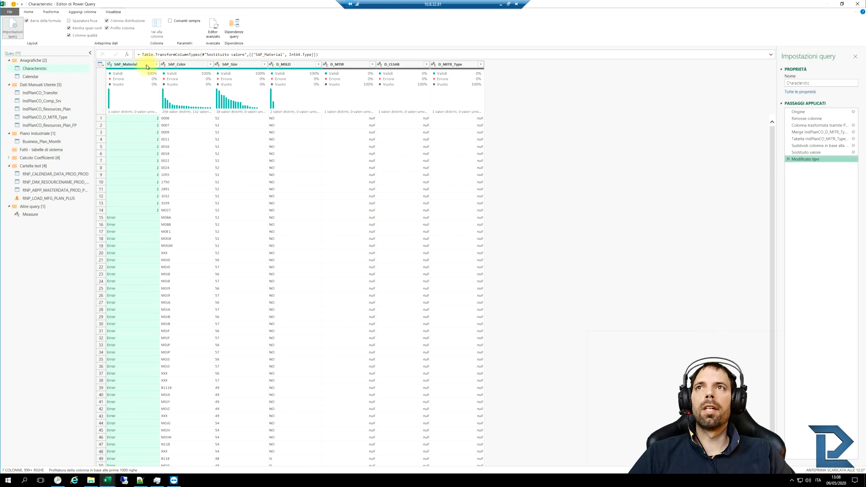
# Remove the rows with errors in the SAP_Material column and delete the resulting applied step again.
pyautogui.rightClick(146, 71)
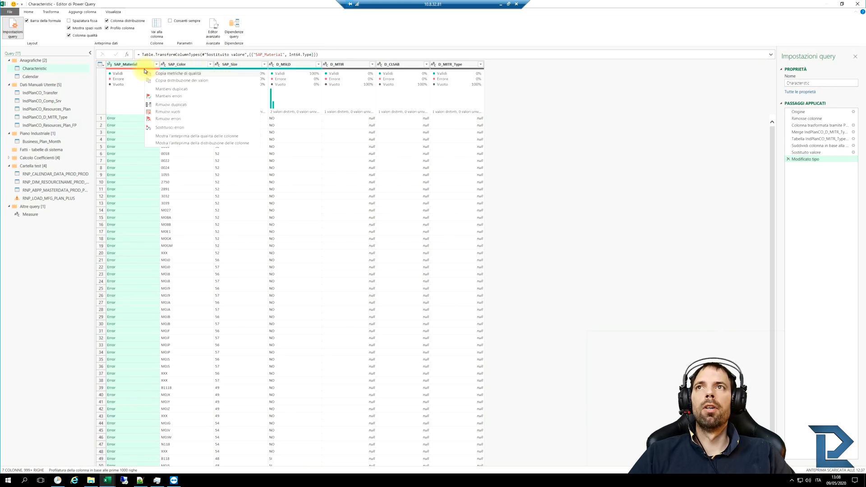
pyautogui.click(176, 120)
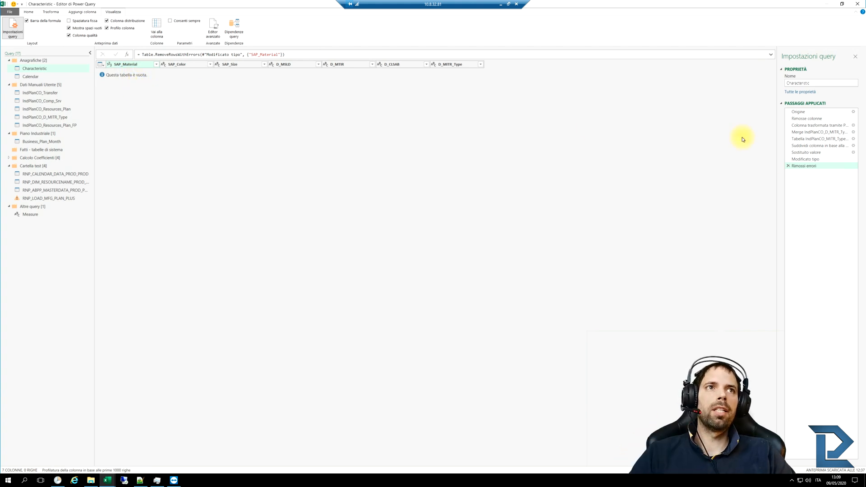
pyautogui.click(788, 166)
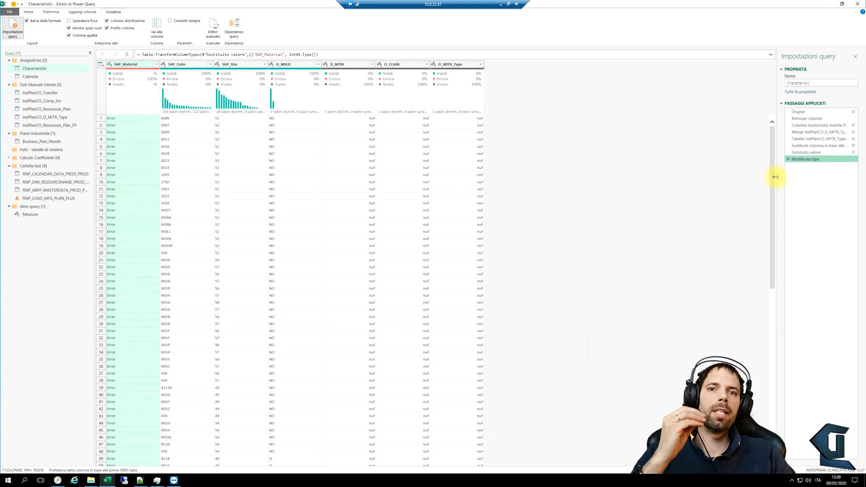
# Copy the value distribution of the SAP_Material column and paste it over the existing text in Notepad++.
pyautogui.click(133, 70)
pyautogui.rightClick(133, 71)
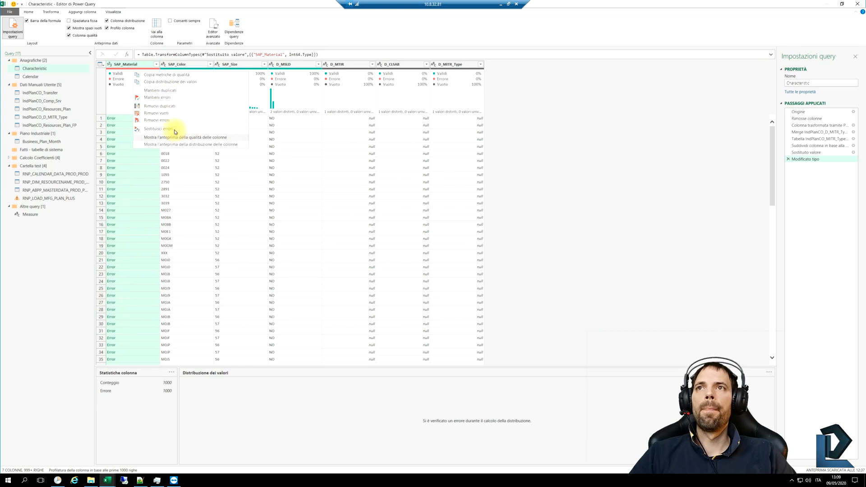
pyautogui.click(168, 85)
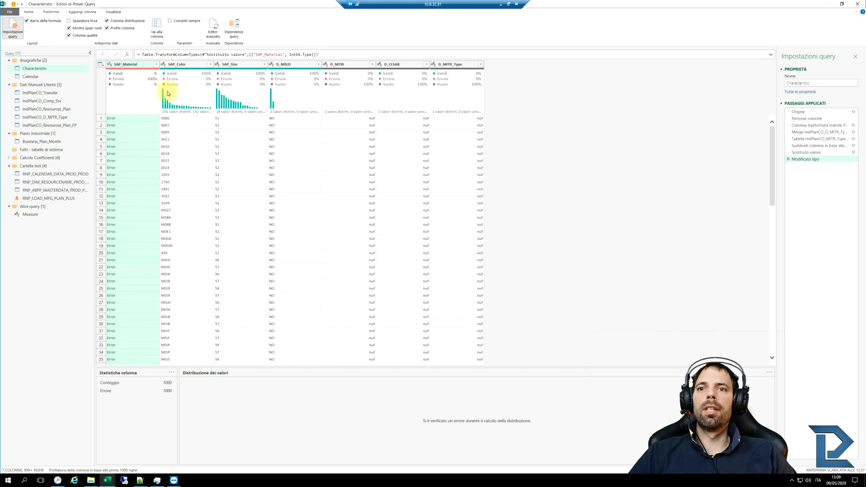
pyautogui.click(140, 480)
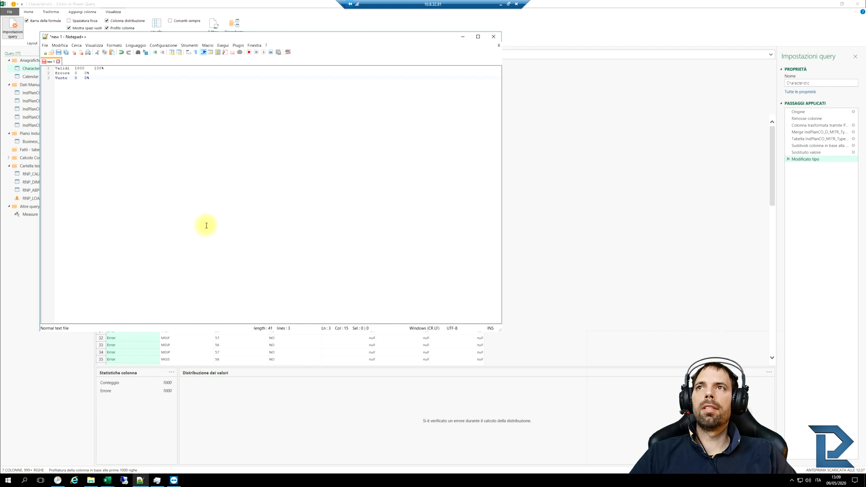
pyautogui.hotkey('ctrl', 'a')
pyautogui.write('Si è verificato un errore durante il calcolo della distribuzione.')
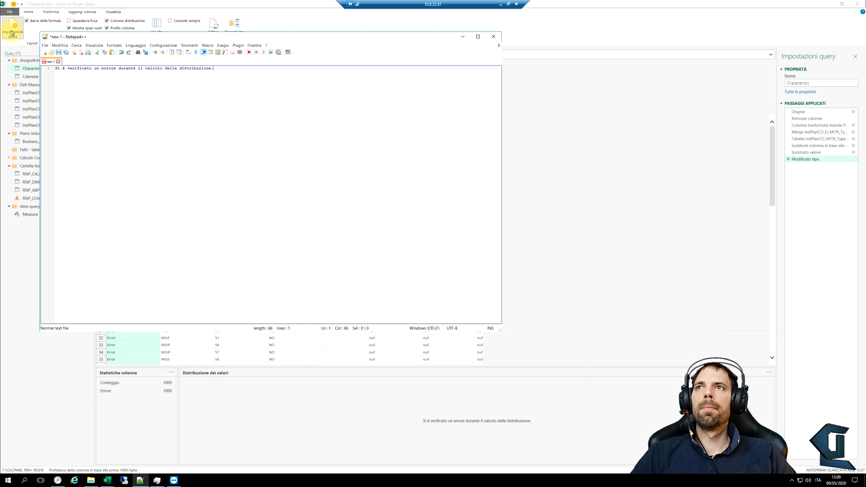
# Return to the Power Query editor, copy the value distribution of SAP_Color, and paste it over the text in Notepad++.
pyautogui.click(226, 28)
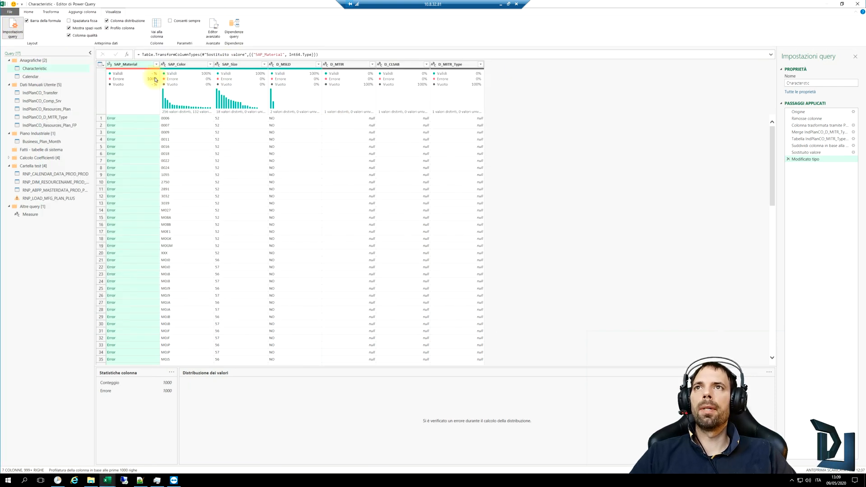
pyautogui.click(184, 70)
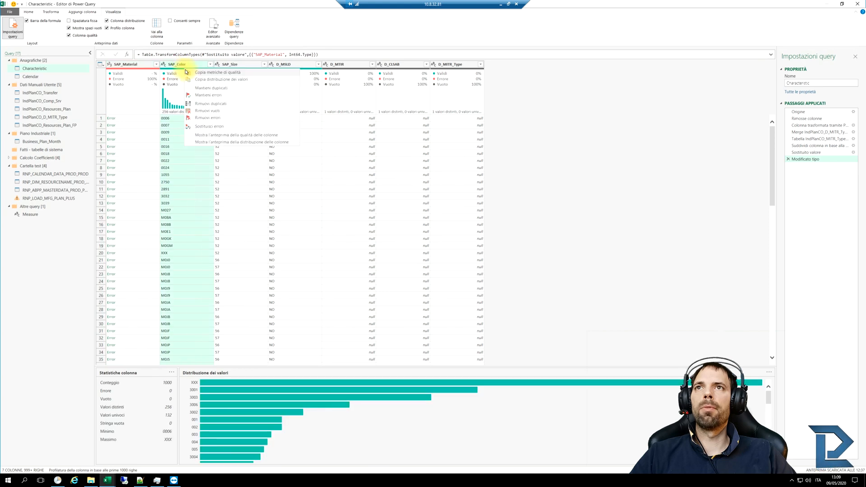
pyautogui.click(140, 480)
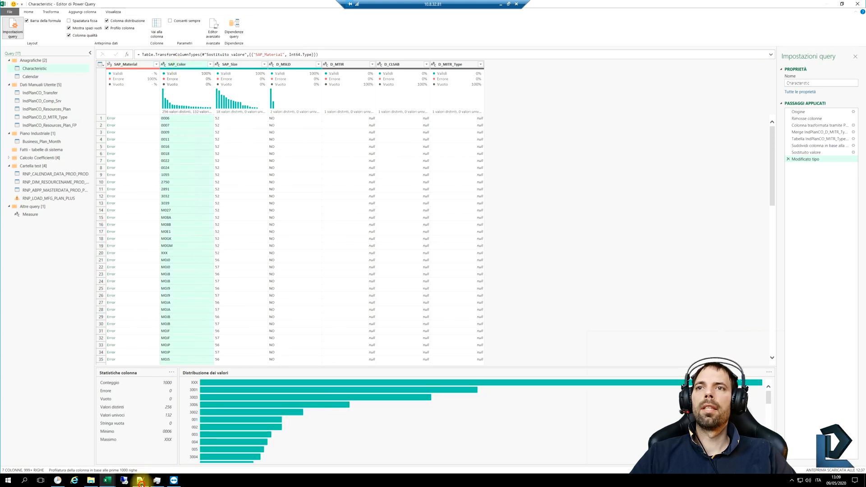
pyautogui.hotkey('ctrl', 'a')
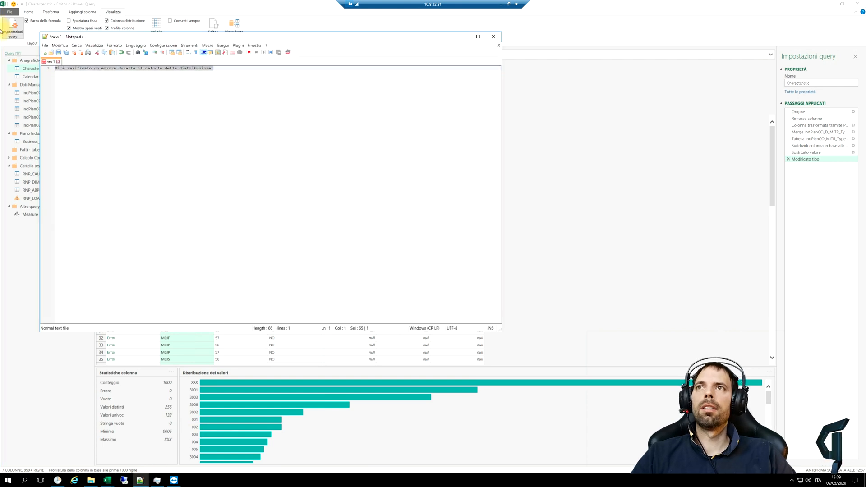
pyautogui.hotkey('ctrl', 'v')
# Compare the pasted SAP_Color values and counts with the value distribution chart, and minimize Notepad++.
pyautogui.click(74, 73)
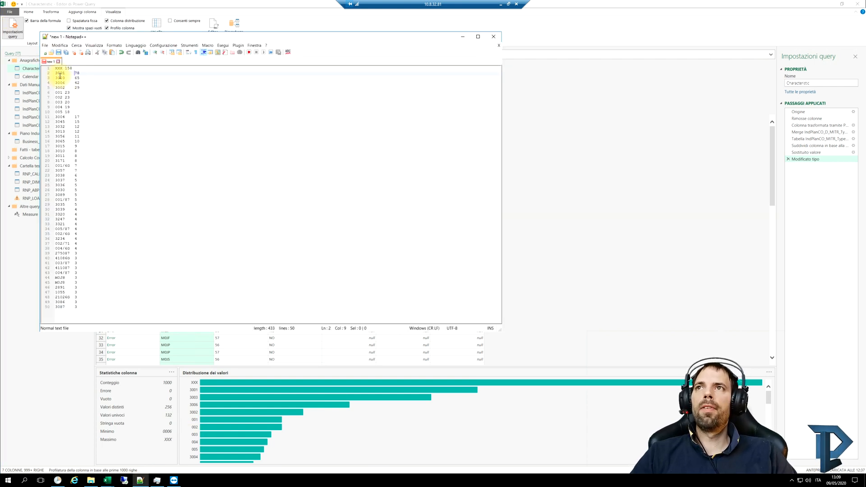
pyautogui.moveTo(57, 73); pyautogui.dragTo(80, 88)
pyautogui.click(82, 87)
pyautogui.click(84, 78)
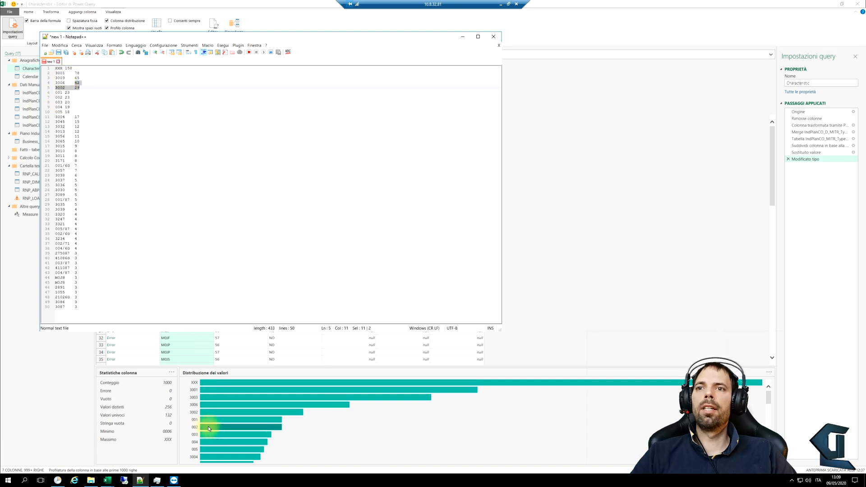
pyautogui.click(135, 171)
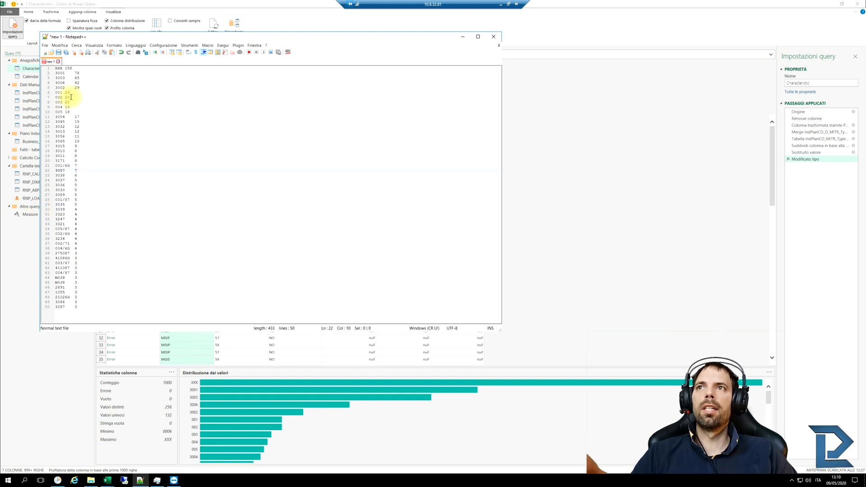
pyautogui.moveTo(311, 130); pyautogui.dragTo(437, 45)
pyautogui.click(464, 37)
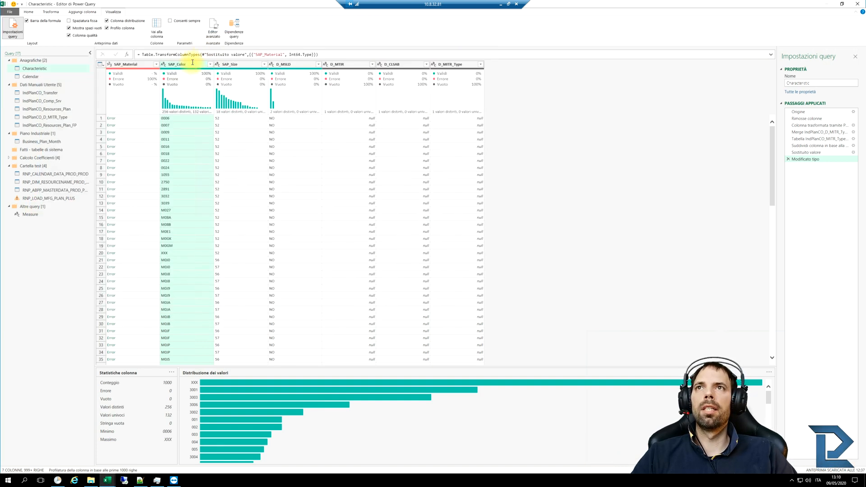
# Copy the quality metrics of the SAP_Color column.
pyautogui.rightClick(197, 70)
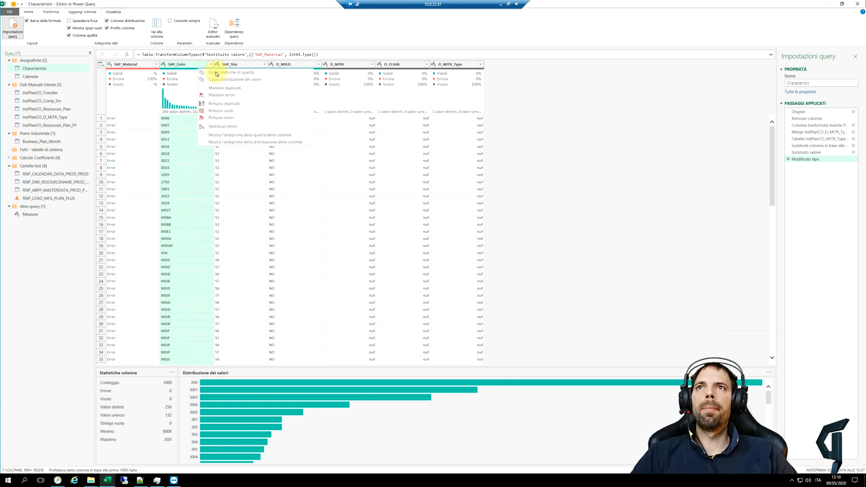
pyautogui.click(221, 72)
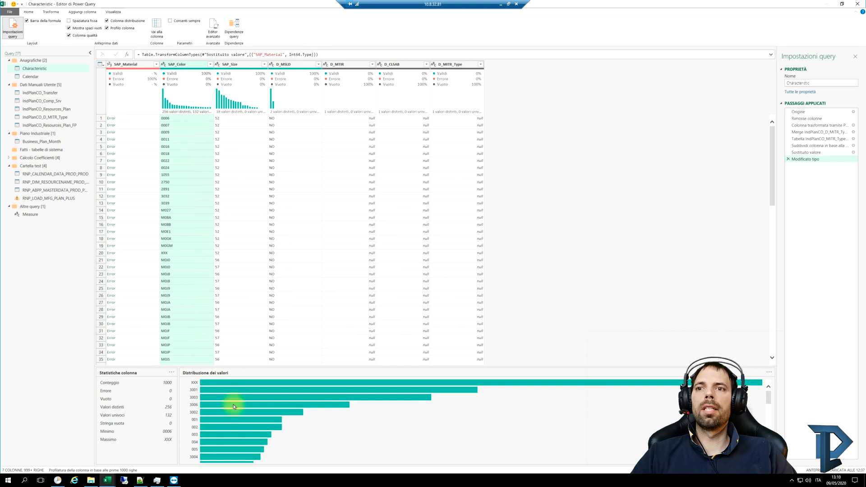
# Paste the copied SAP_Color quality metrics into a new Notepad++ document and return to the Power Query editor.
pyautogui.hotkey('alt', 'Tab')
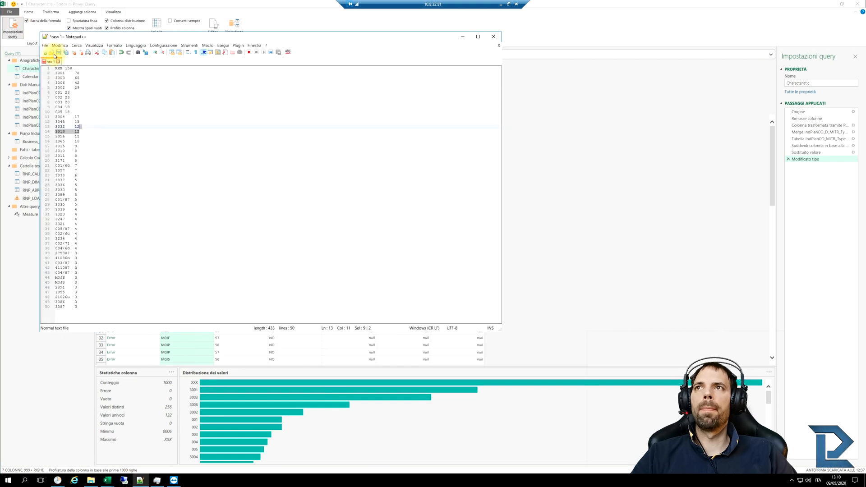
pyautogui.click(45, 54)
pyautogui.write('Validi\t1000\t100% Errore\t0\t0% Vuoto\t0\t0%')
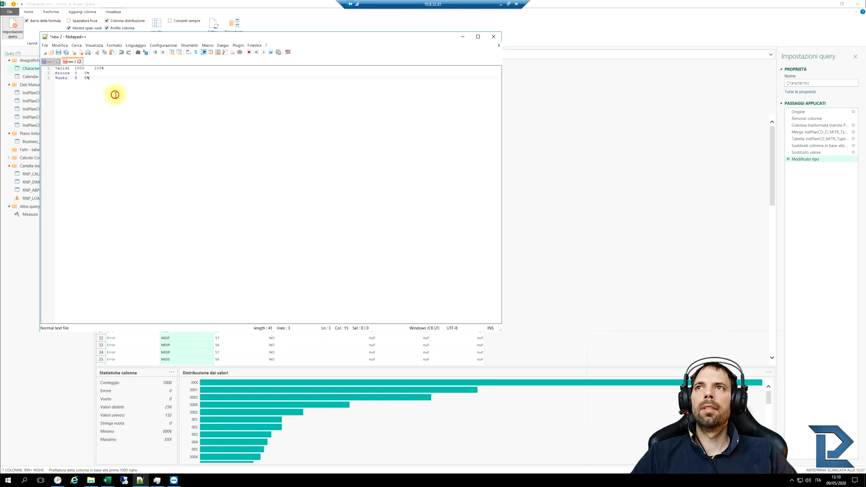
pyautogui.click(279, 12)
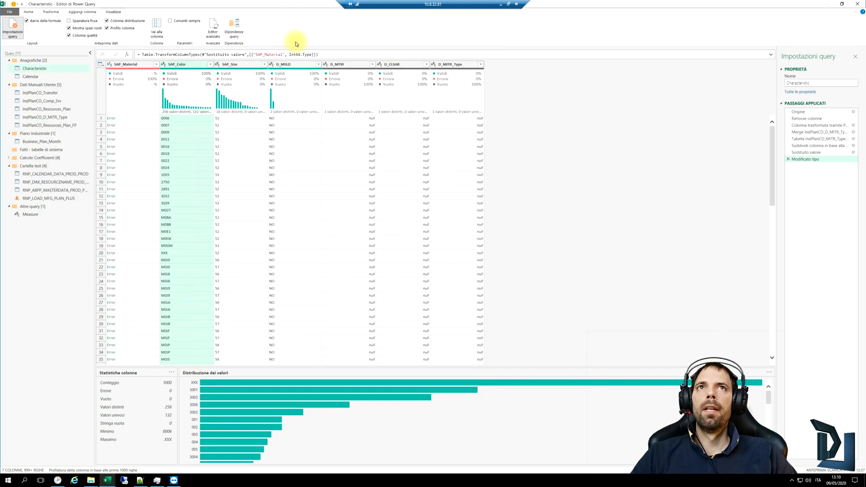
# Switch to the local Excel course outline, clear the windows covering it, and select the Dipendenze query topic.
pyautogui.click(500, 4)
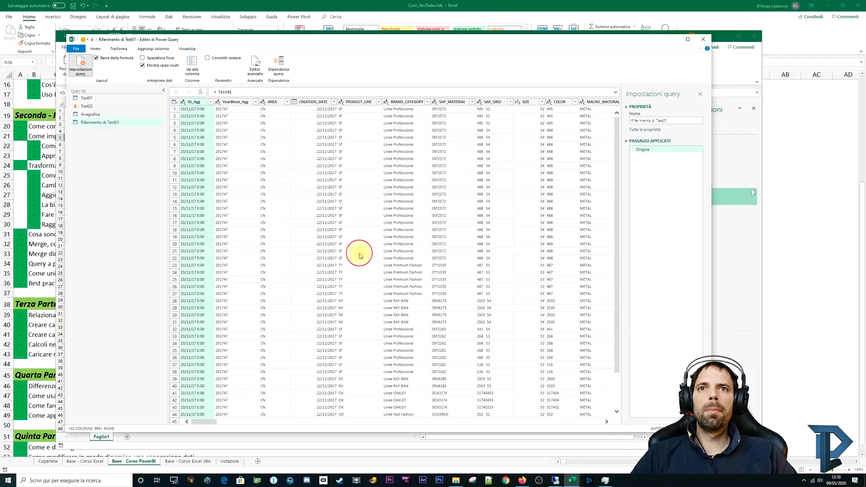
pyautogui.click(704, 39)
pyautogui.click(754, 36)
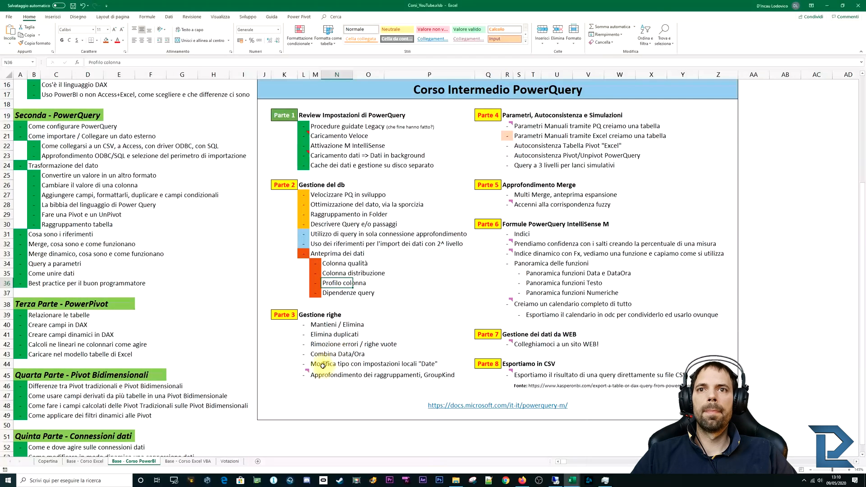
pyautogui.moveTo(316, 292); pyautogui.dragTo(379, 306)
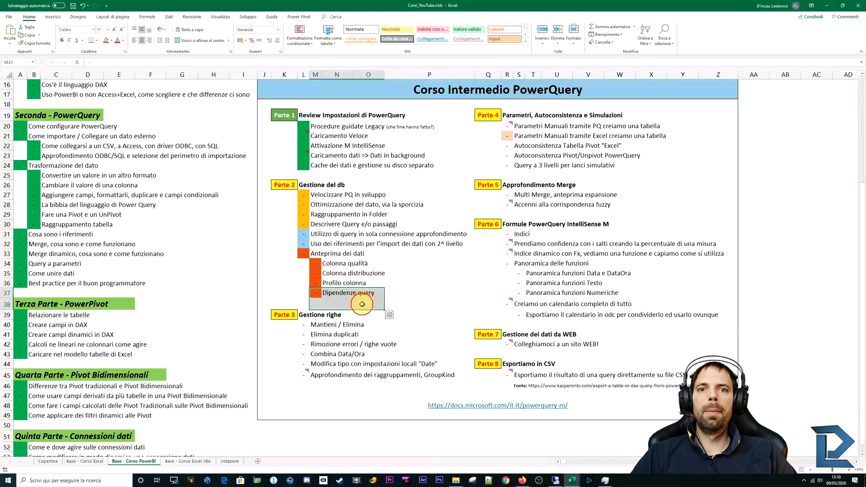
# Return to the remote Power Query session, open the query dependencies view, maximize it and fit the whole diagram.
pyautogui.click(571, 482)
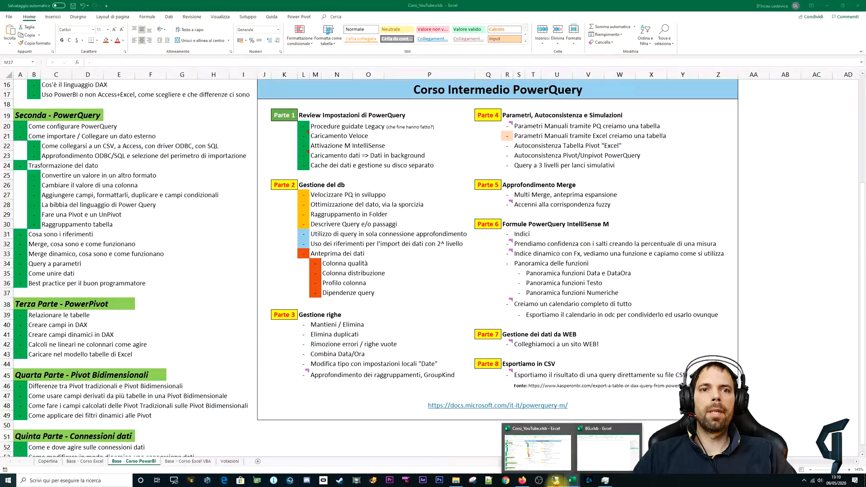
pyautogui.click(555, 481)
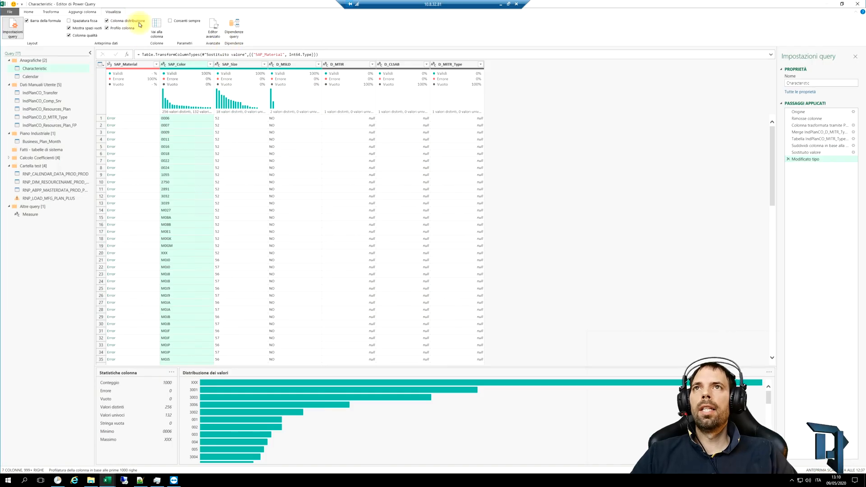
pyautogui.click(235, 27)
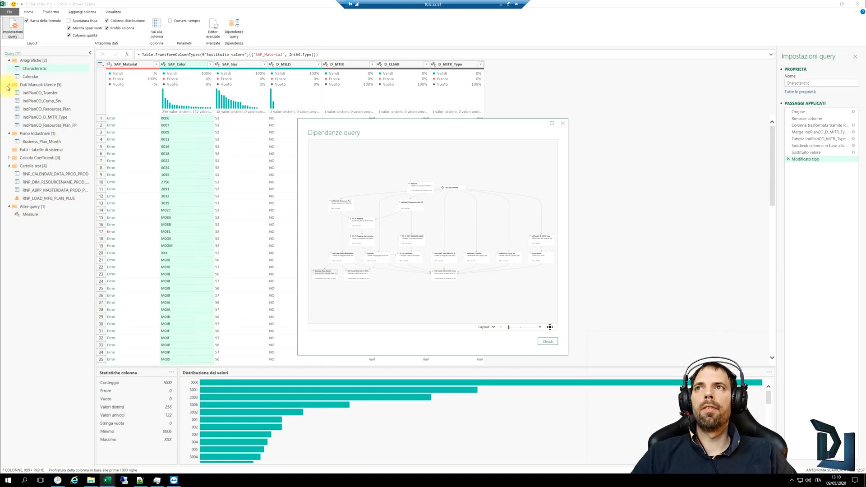
pyautogui.doubleClick(404, 124)
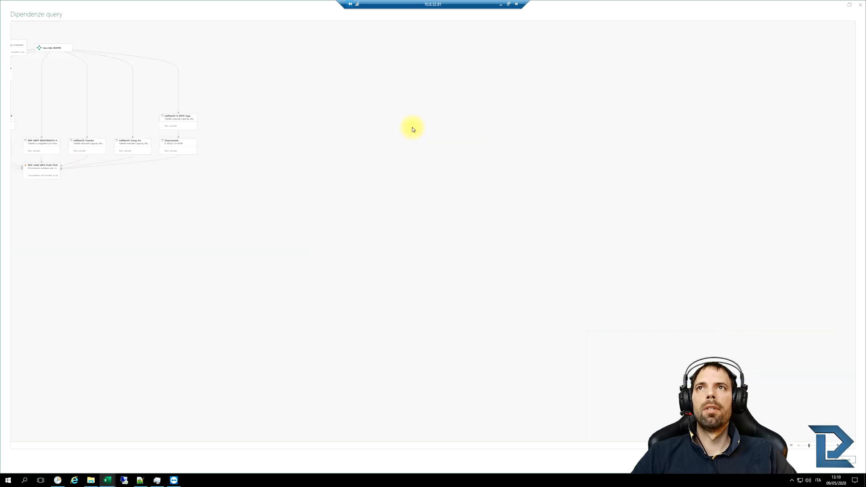
pyautogui.click(848, 446)
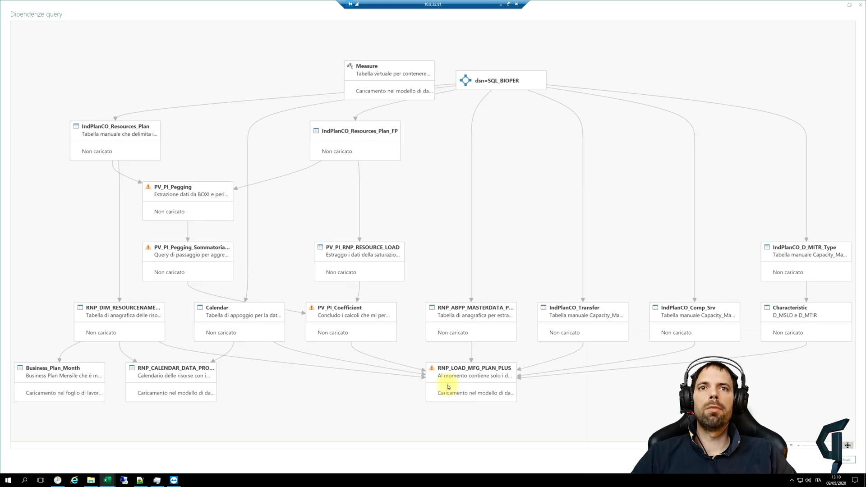
# Trace the dependencies of Calendar, RNP_CALENDAR_DATA_PROD_PROD, Business_Plan_Month and RNP_LOAD_MFG_PLAN_PLUS, and compare the diagram with the query list.
pyautogui.click(232, 336)
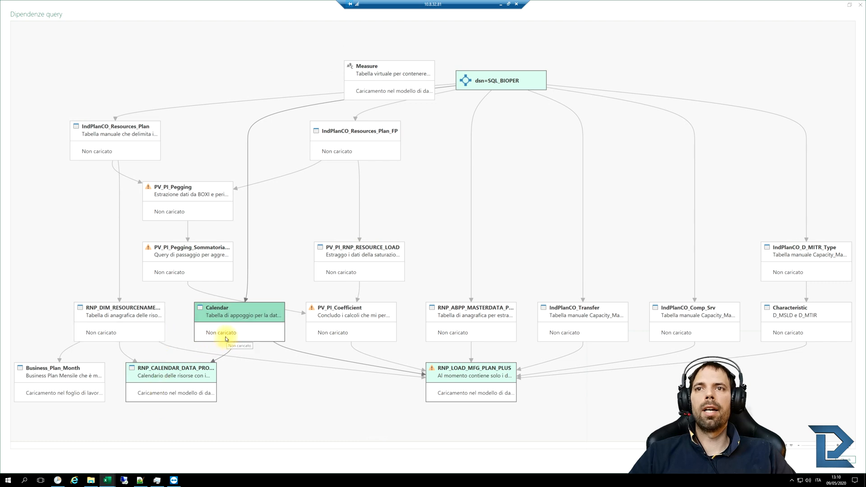
pyautogui.click(189, 394)
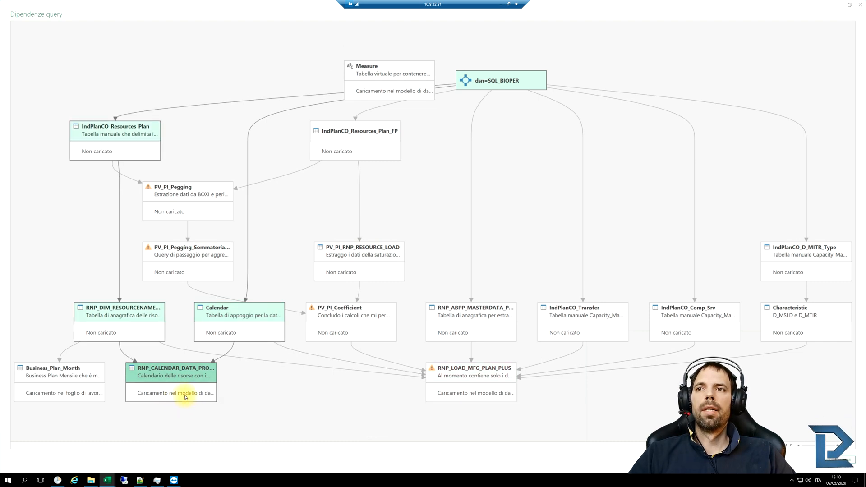
pyautogui.click(79, 397)
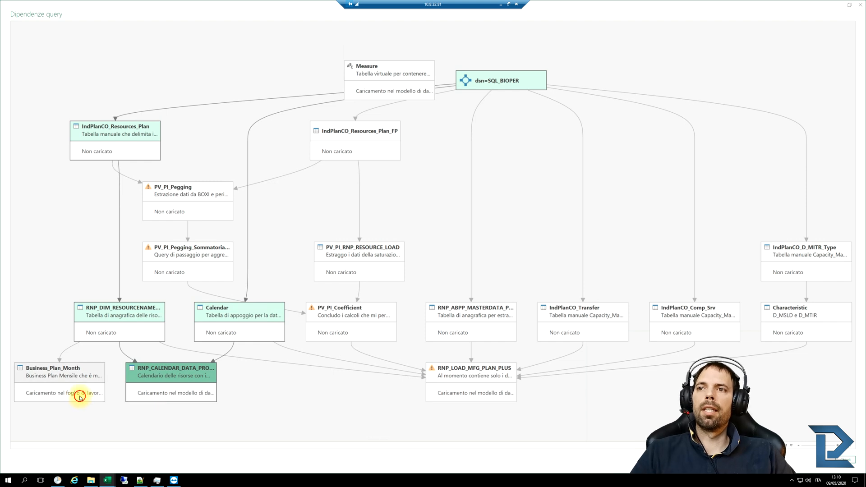
pyautogui.click(190, 396)
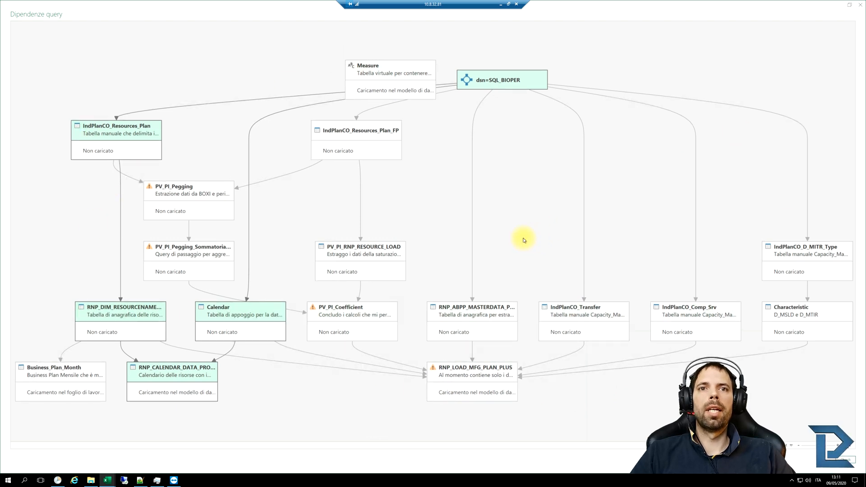
pyautogui.click(472, 373)
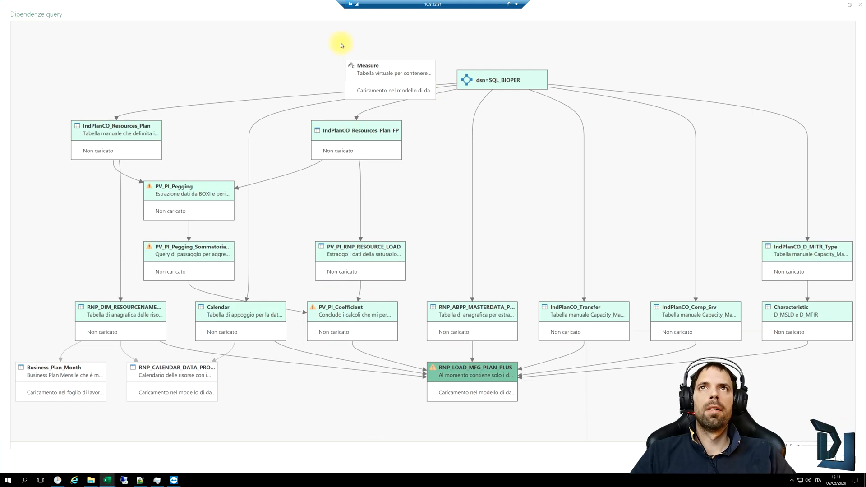
pyautogui.moveTo(267, 6); pyautogui.dragTo(342, 26)
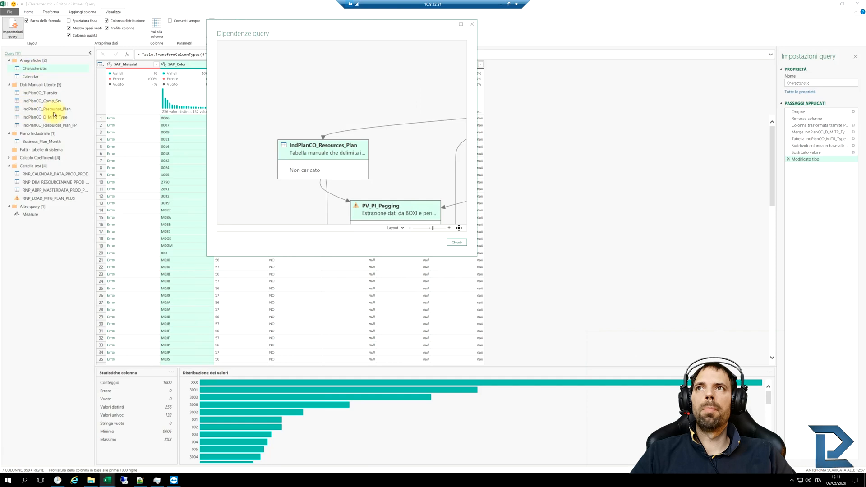
pyautogui.doubleClick(305, 23)
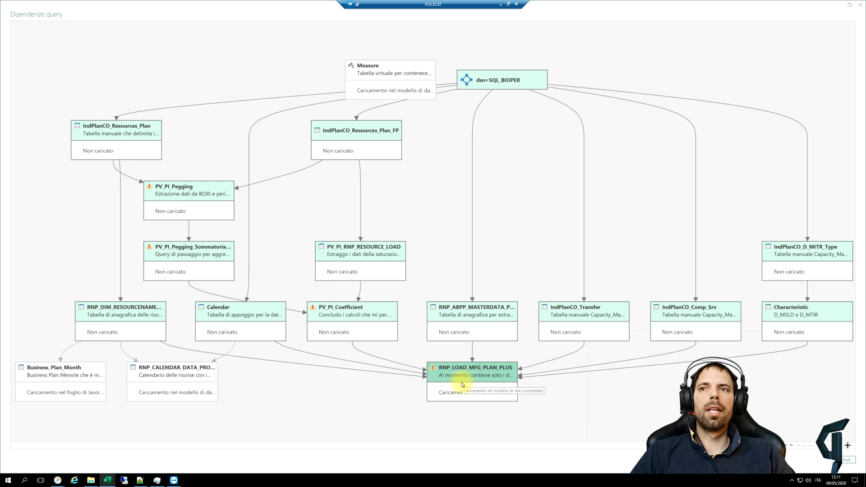
# Trace the links of RNP_LOAD_MFG_PLAN_PLUS, the dsn=SQL_BIOPER source and PV_PI_Coefficient, and close the dependency diagram.
pyautogui.click(468, 376)
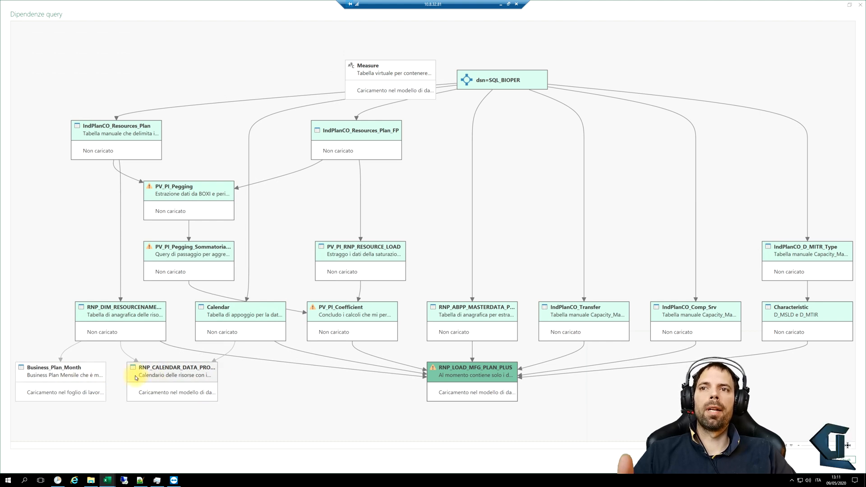
pyautogui.click(485, 86)
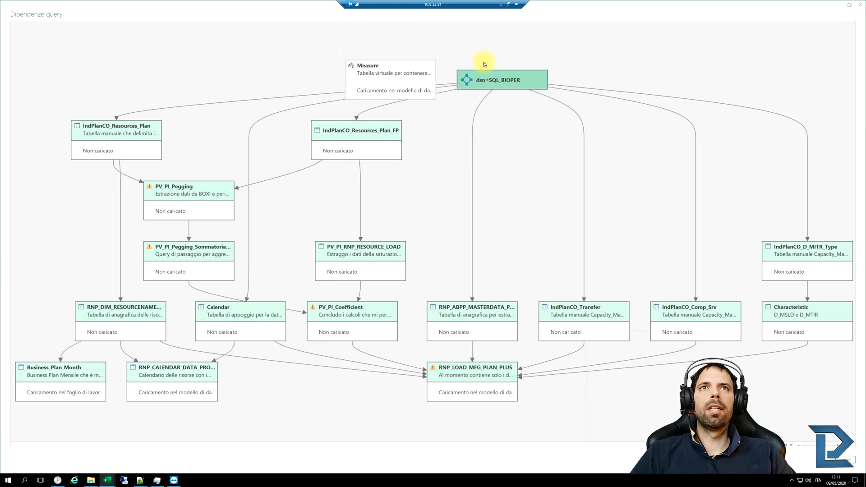
pyautogui.click(488, 82)
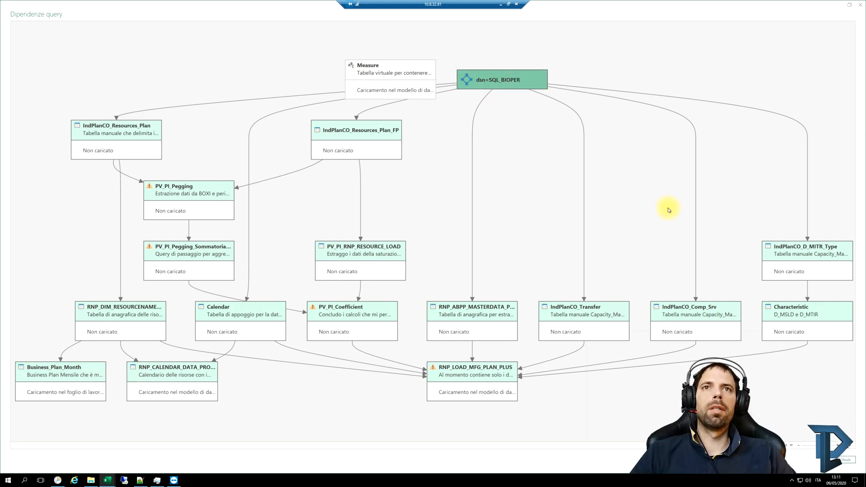
pyautogui.click(472, 375)
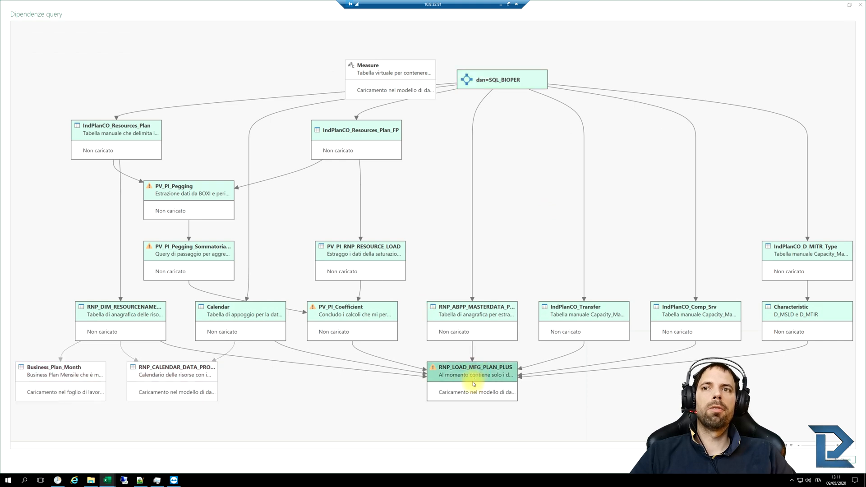
pyautogui.click(354, 310)
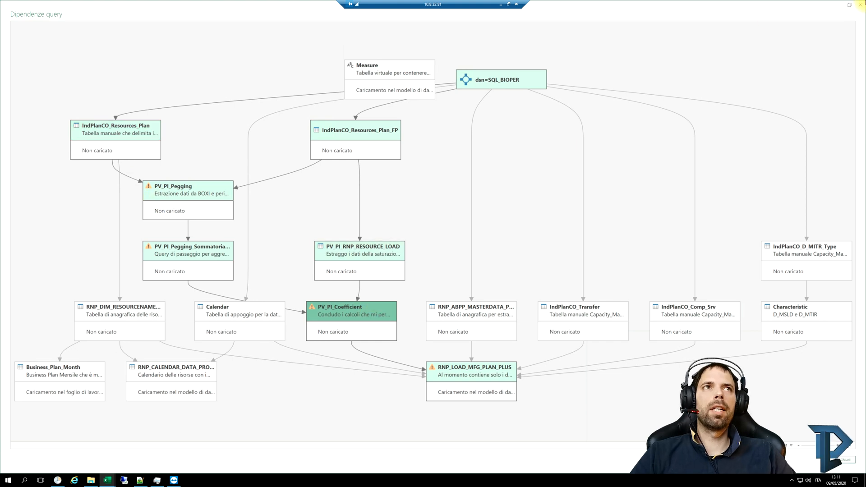
pyautogui.click(859, 4)
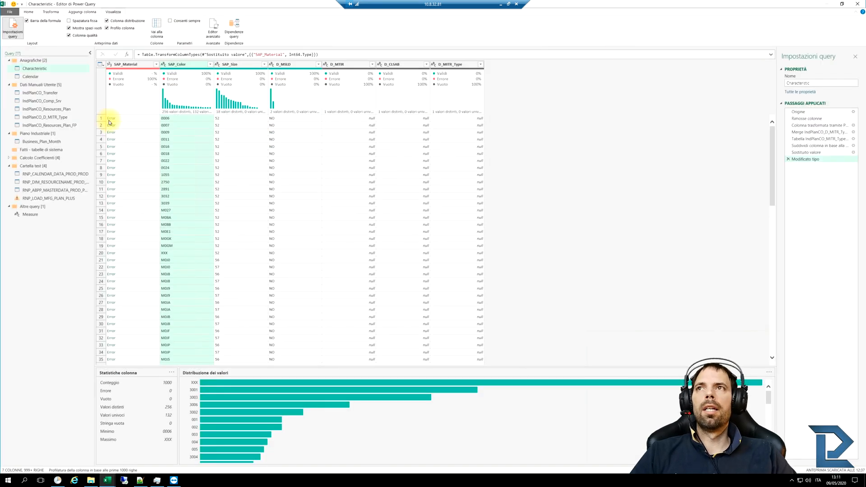
# Open the RNP_CALENDAR_DATA_PROD_PROD query at its applied step Merge Calendar 01.
pyautogui.click(41, 115)
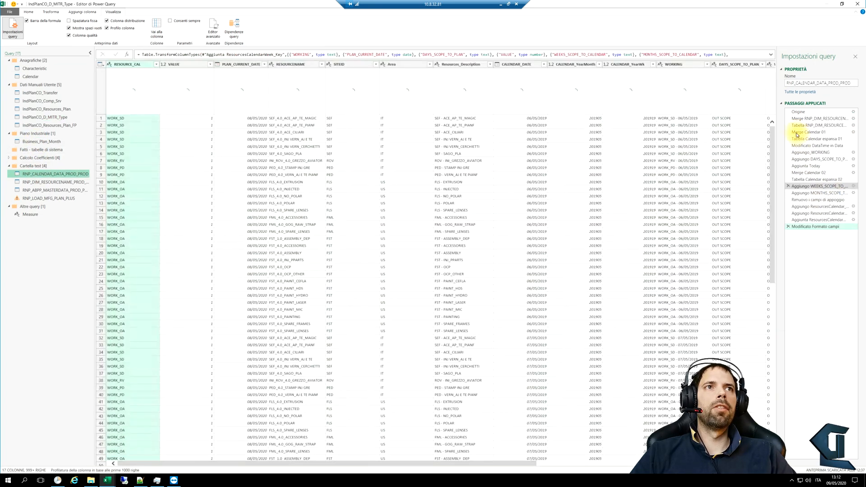
pyautogui.click(808, 132)
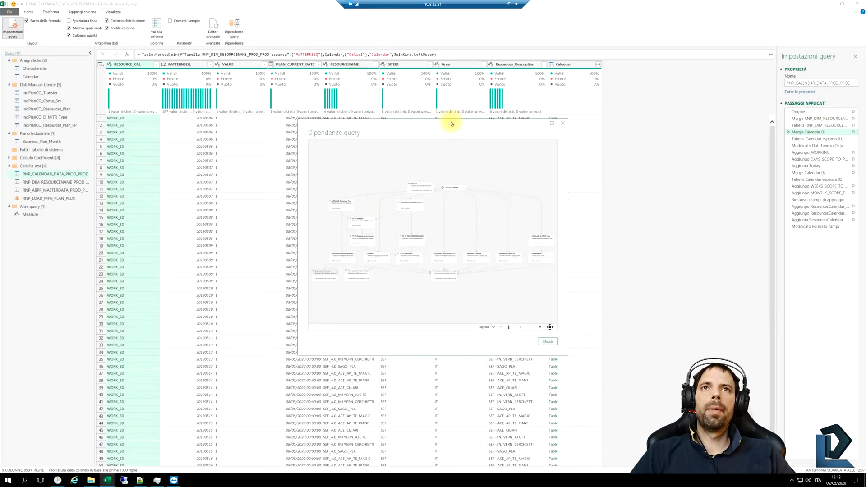
# Reopen the full query dependency diagram, compare the links of RNP_LOAD_MFG_PLAN_PLUS and Measure, and close it.
pyautogui.doubleClick(453, 125)
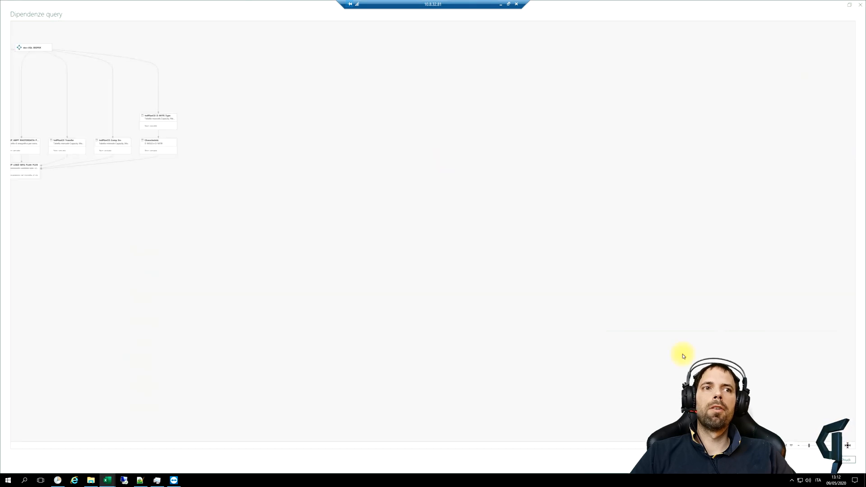
pyautogui.click(850, 445)
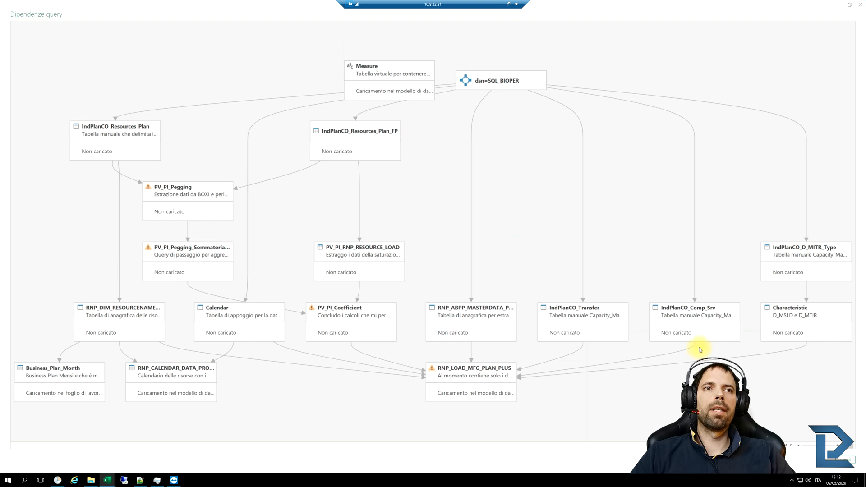
pyautogui.click(430, 371)
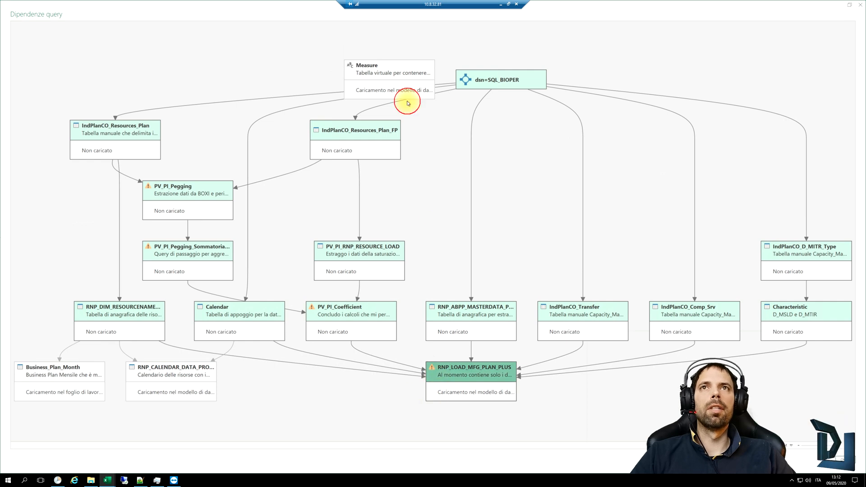
pyautogui.click(387, 70)
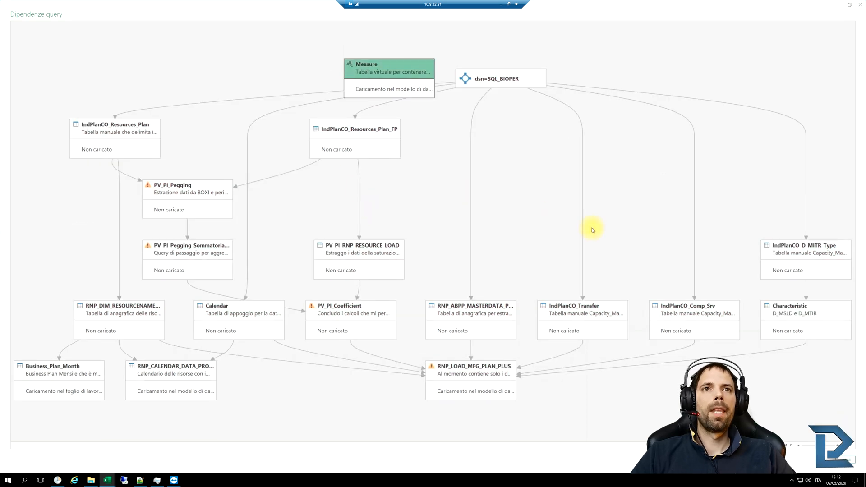
pyautogui.click(855, 8)
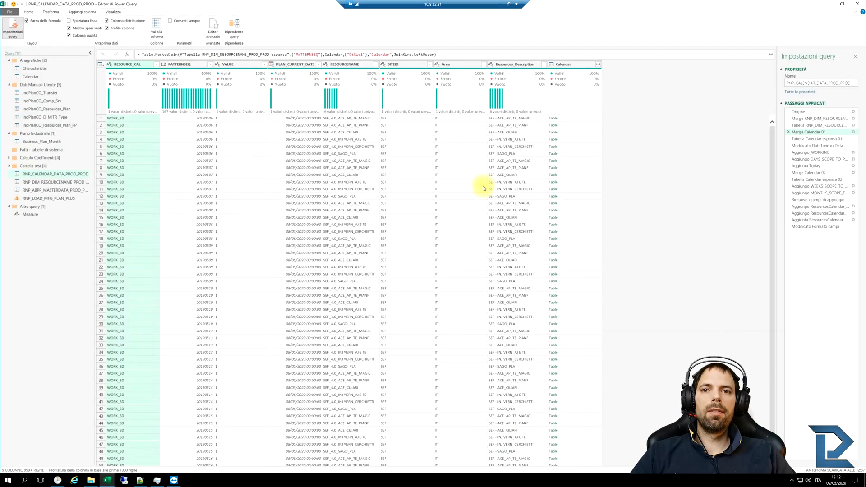